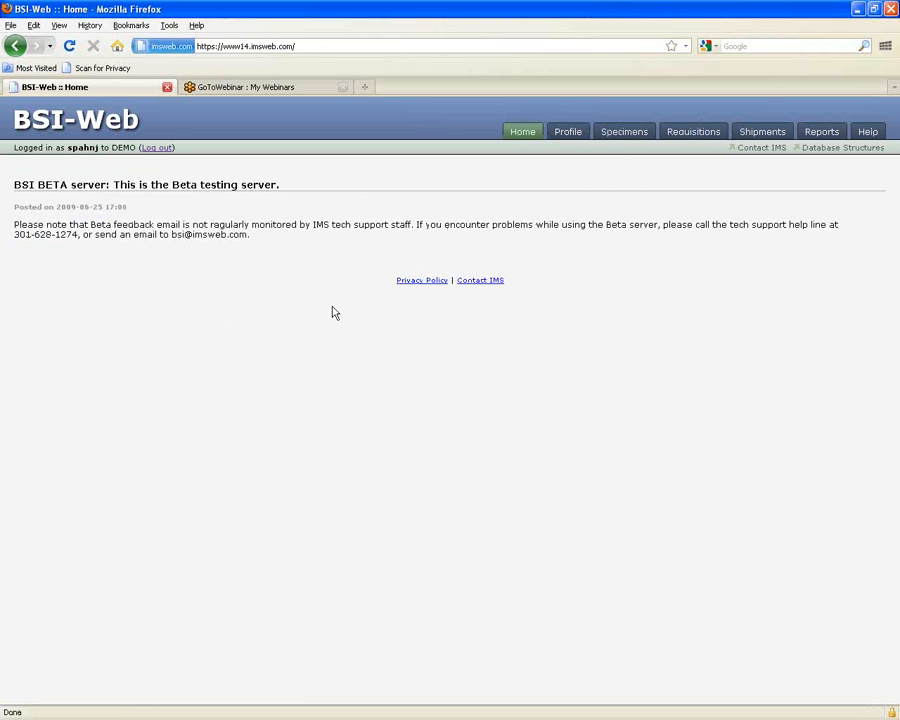
# - Go from the BSI-Web home page to the User Profile page
pyautogui.click(568, 134)
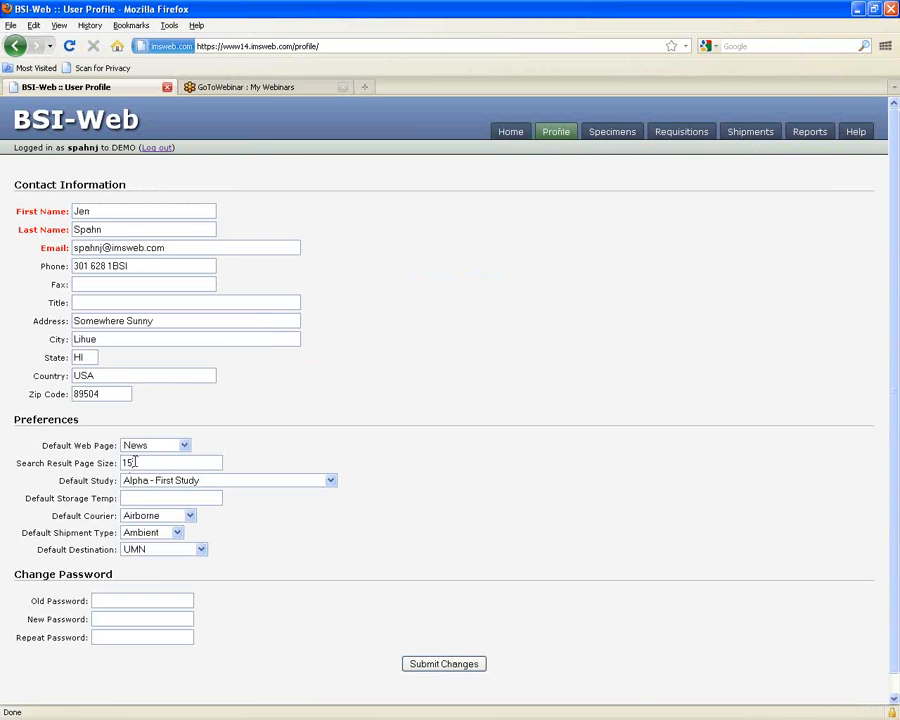
# - Save Search Result Page Size 10 in the profile, then go to Search Specimens
pyautogui.press('BackSpace')
pyautogui.write('0')
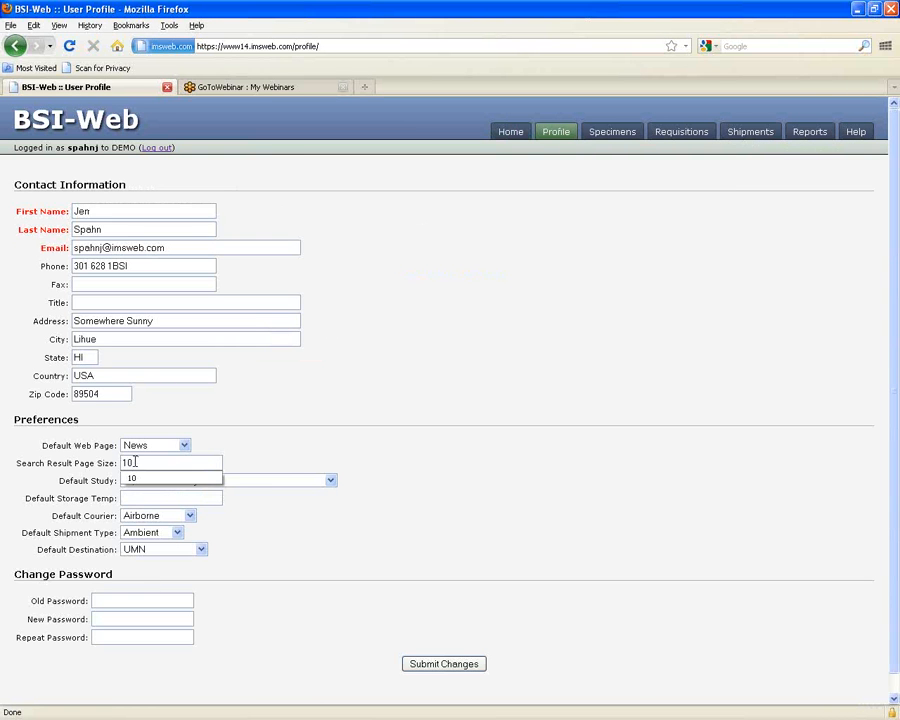
pyautogui.click(310, 541)
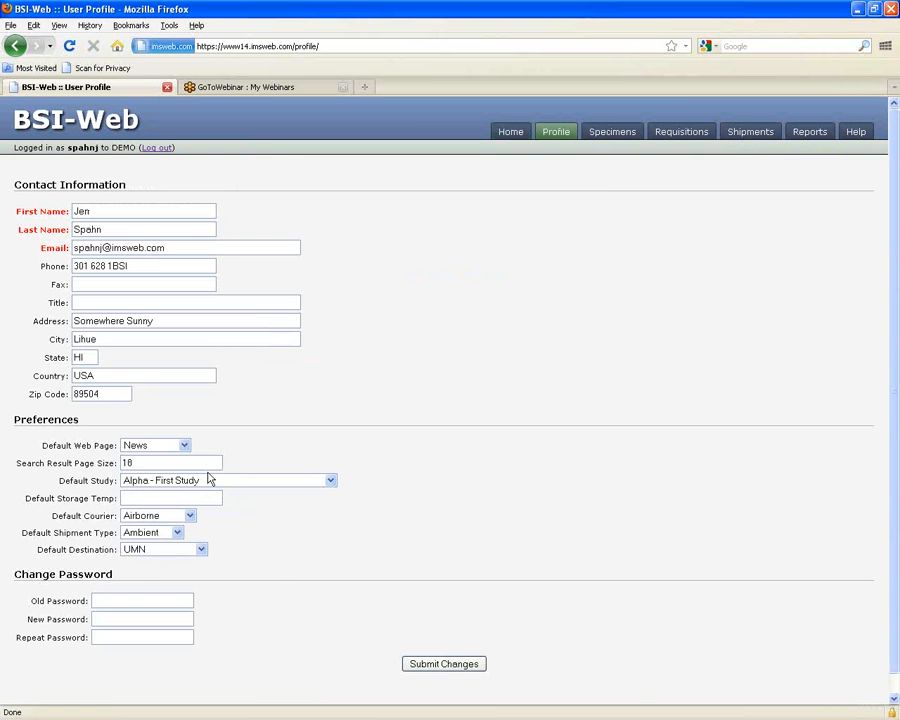
pyautogui.click(454, 664)
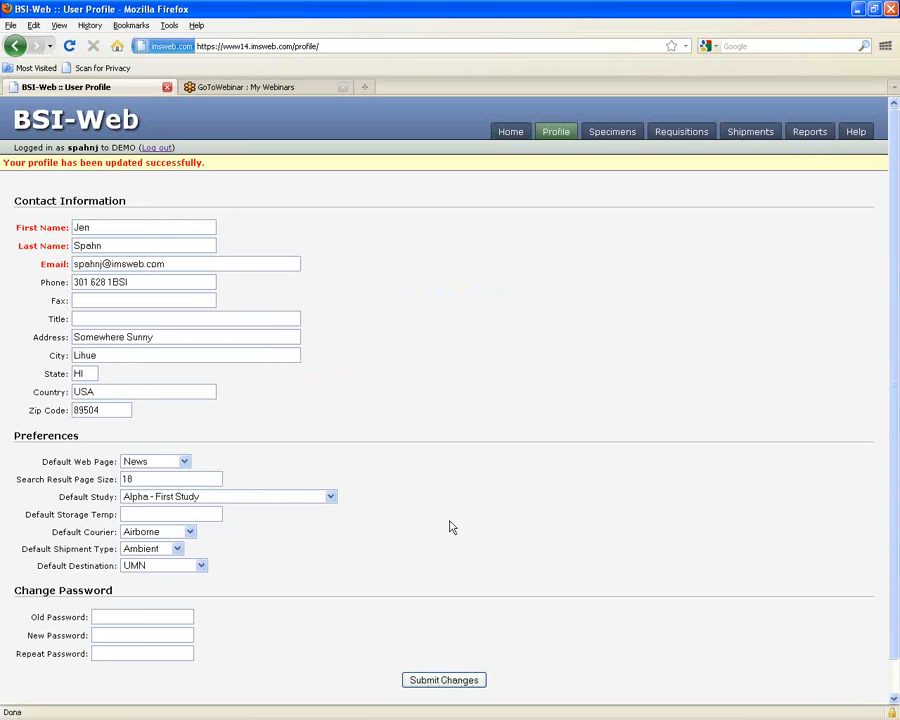
pyautogui.click(612, 136)
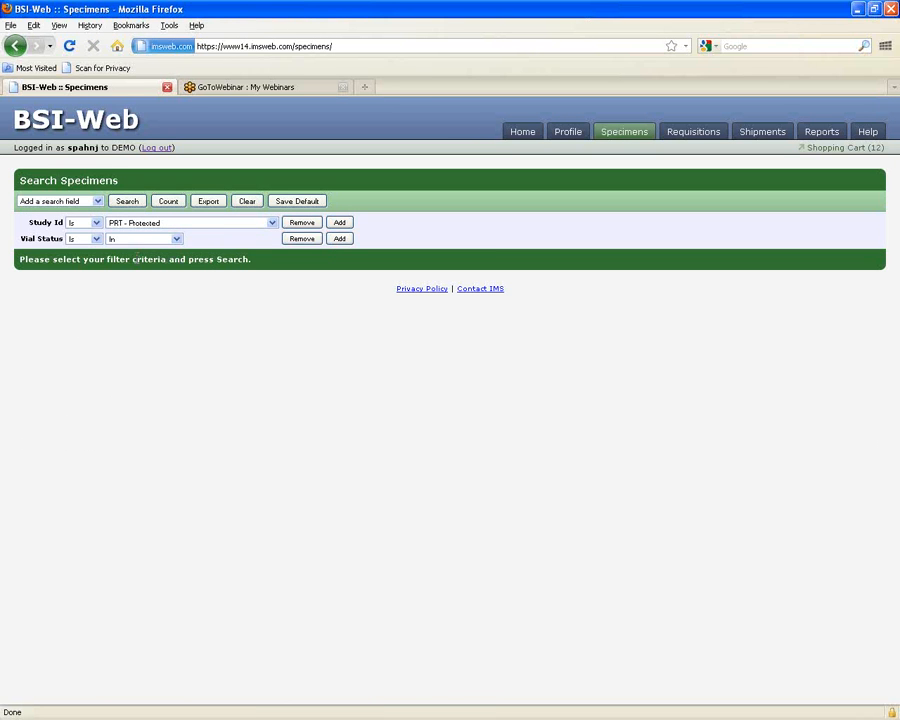
# - Run the specimen search (1–10 of 5225) and add an empty BSI ID filter row
pyautogui.click(126, 203)
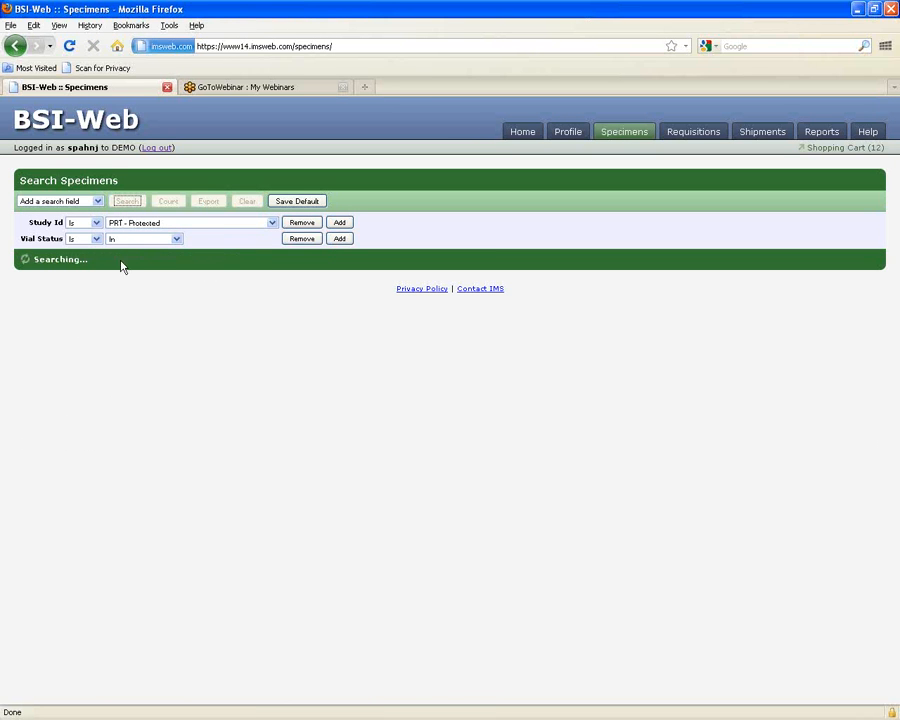
pyautogui.click(97, 202)
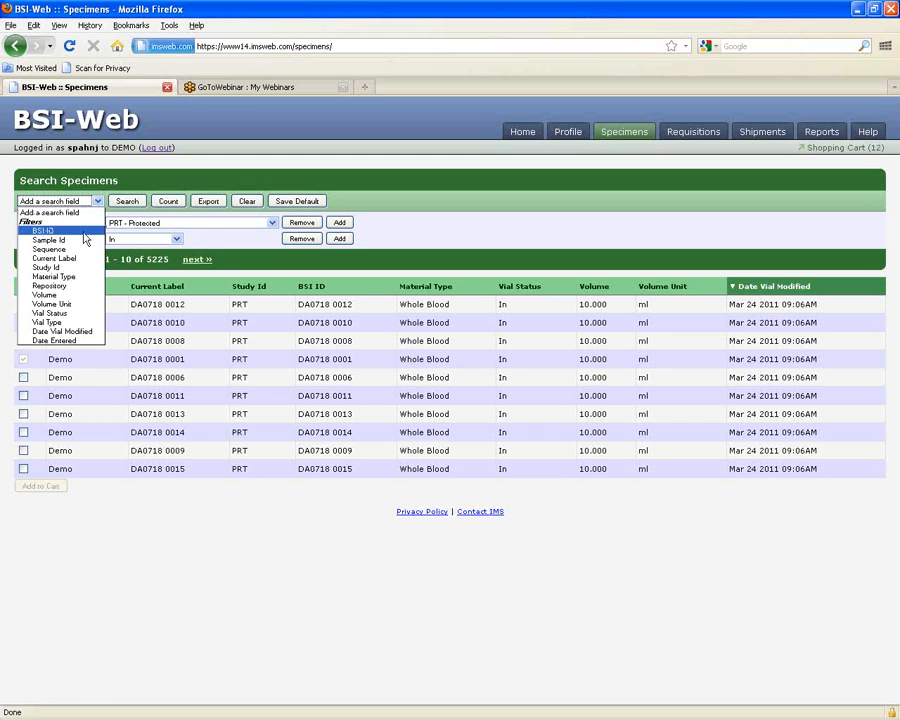
pyautogui.click(85, 232)
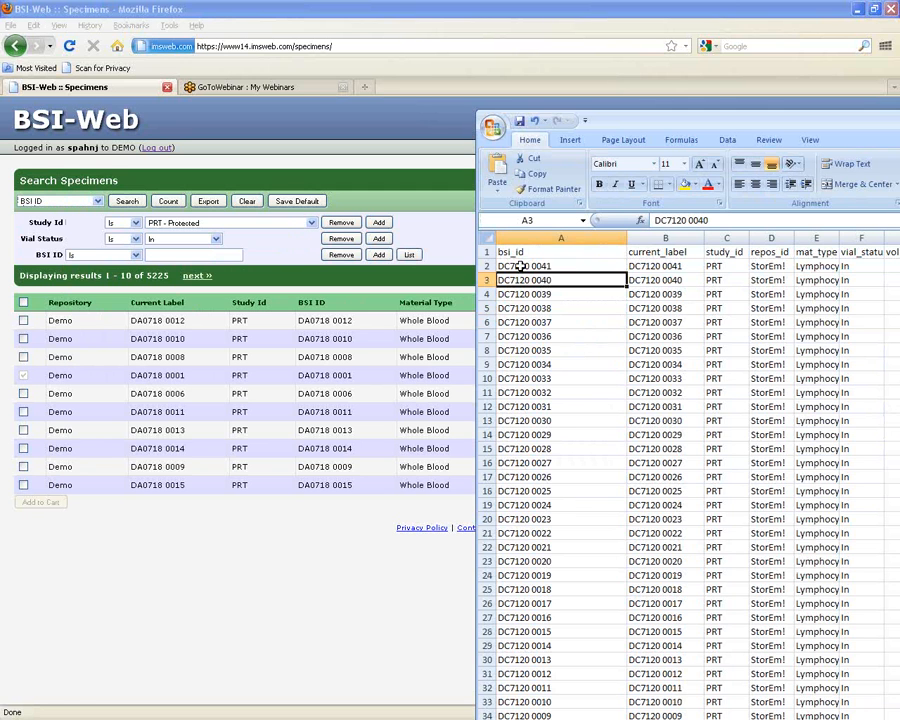
# - Copy the fourteen BSI IDs from Excel A2:A15 and open the BSI ID paste-list dialog
pyautogui.moveTo(519, 266); pyautogui.dragTo(509, 448)
pyautogui.hotkey('ctrl', 'c')
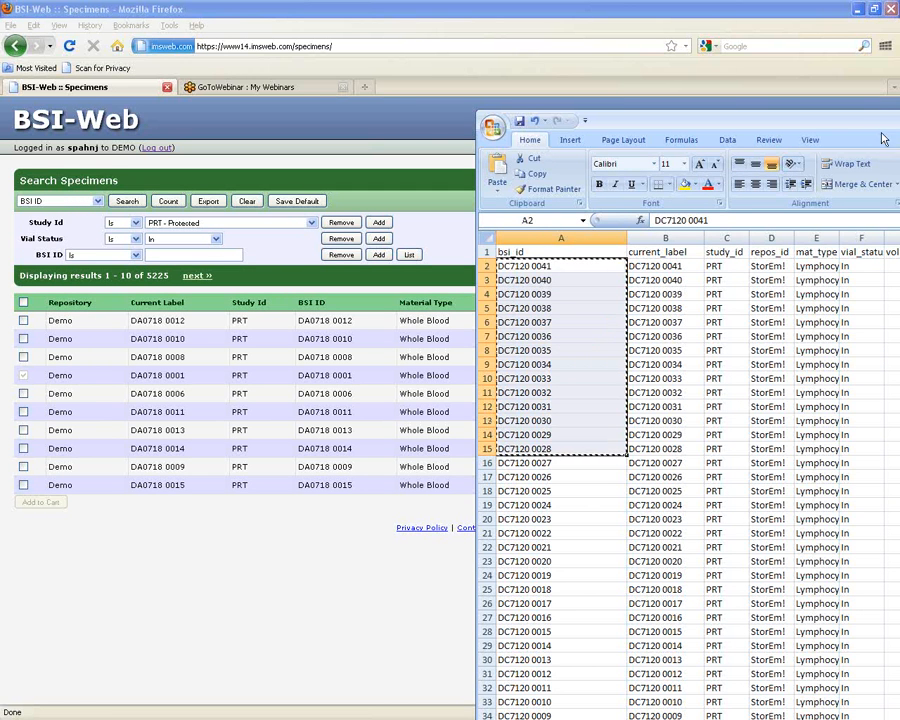
pyautogui.moveTo(856, 126); pyautogui.dragTo(851, 128)
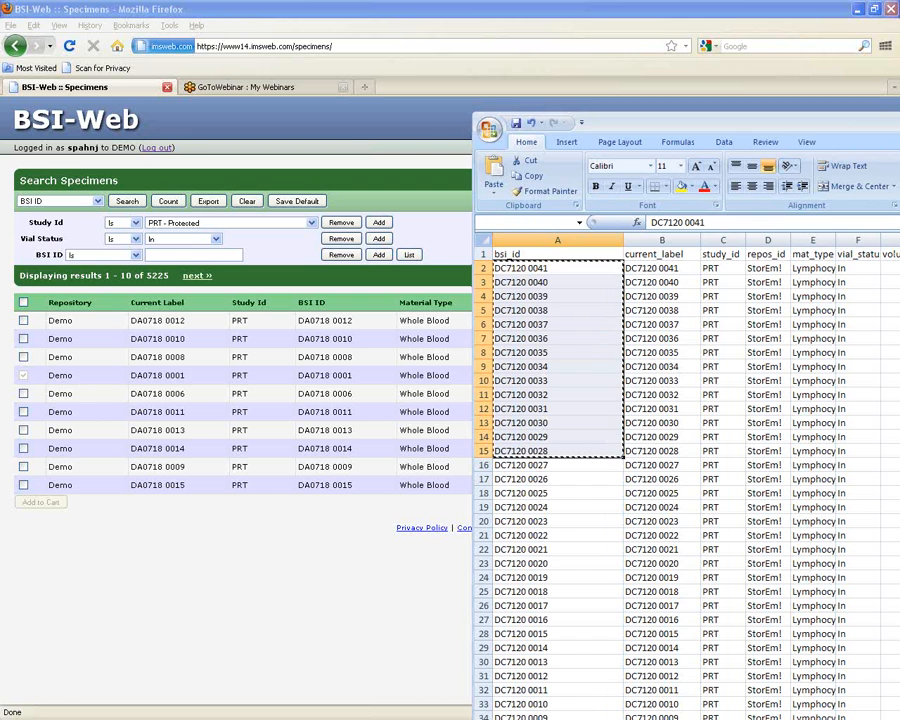
pyautogui.click(409, 254)
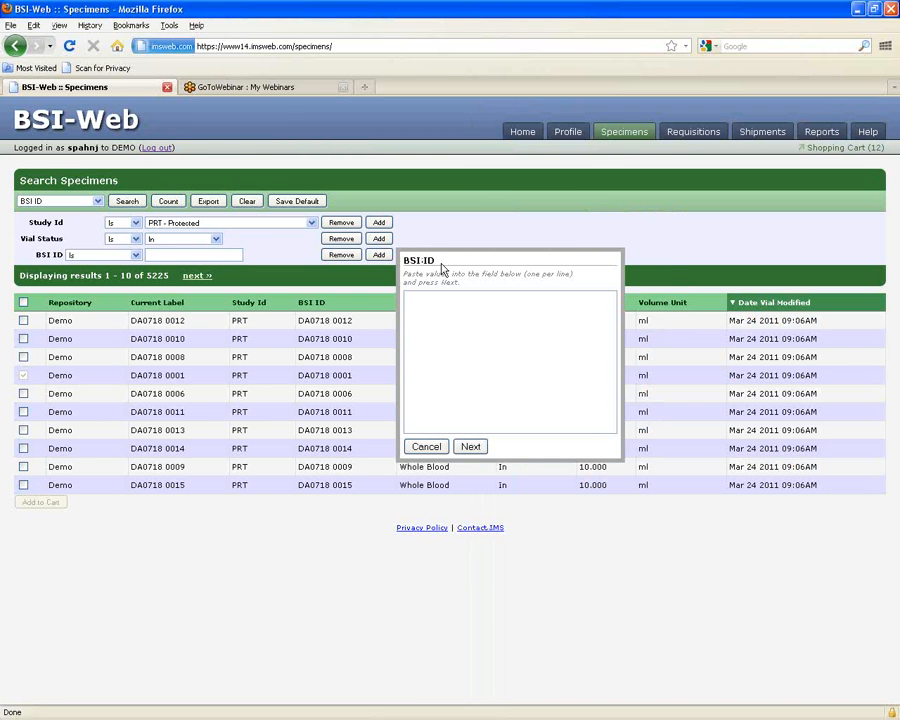
# - Paste the IDs plus 'dhjashdgu', validate them, and import the 14 valid IDs into the filter
pyautogui.moveTo(458, 263); pyautogui.dragTo(456, 289)
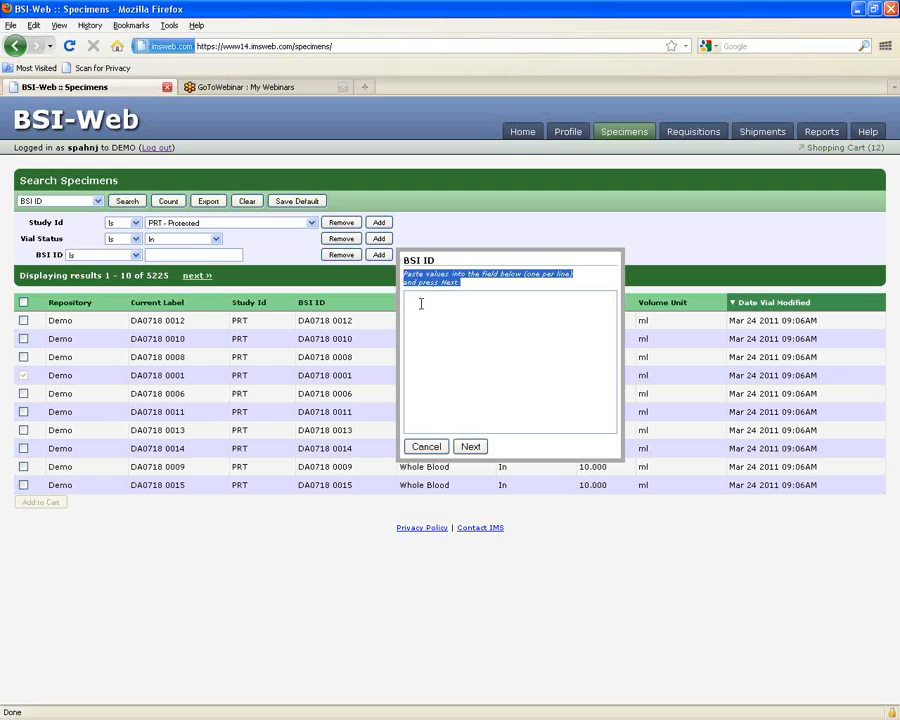
pyautogui.click(421, 303)
pyautogui.hotkey('ctrl', 'v')
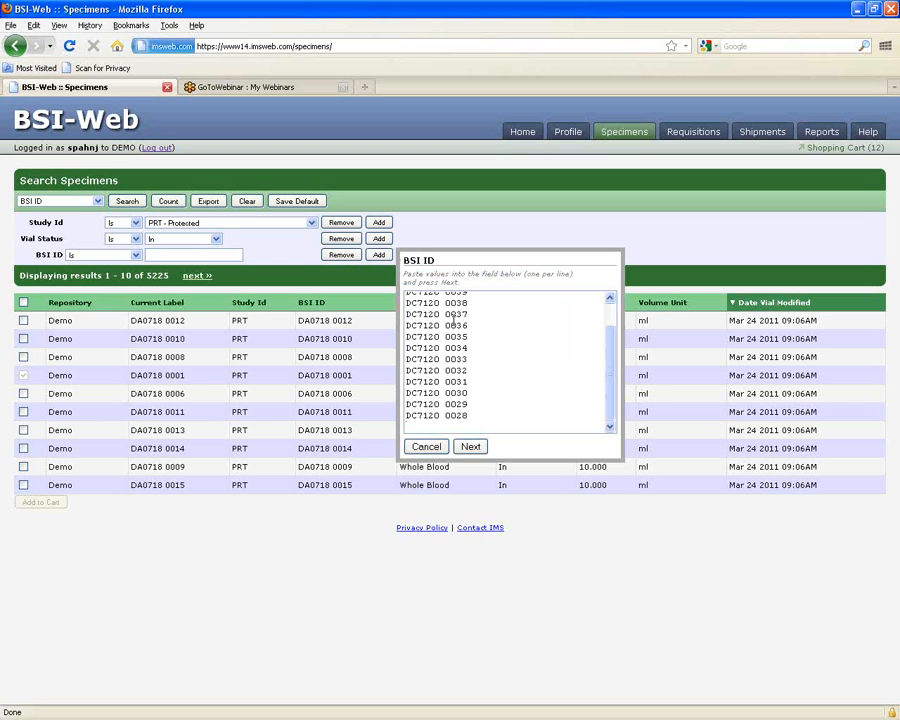
pyautogui.write('dhjashdguh')
pyautogui.click(477, 452)
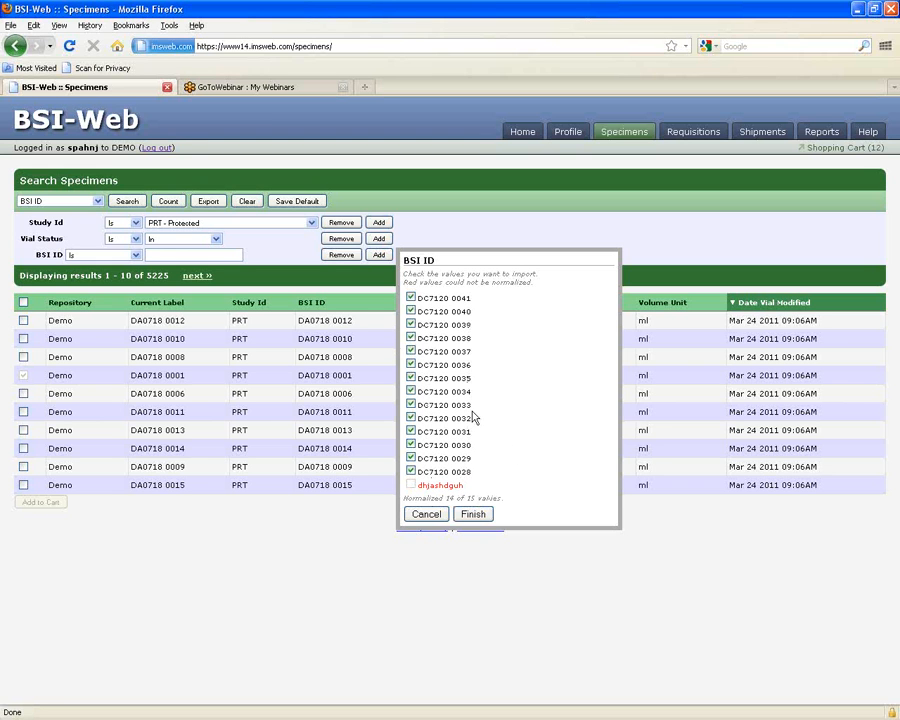
pyautogui.click(472, 514)
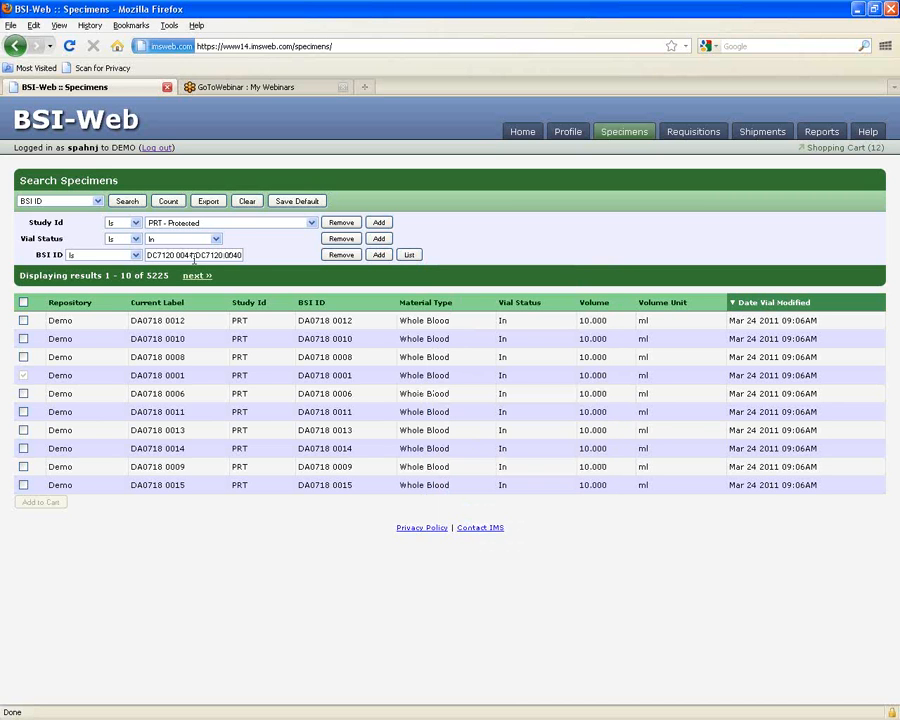
# - Search the IDs, put Current Label before Repository, and cart vials DC7120 0038, 0028, 0031
pyautogui.click(127, 201)
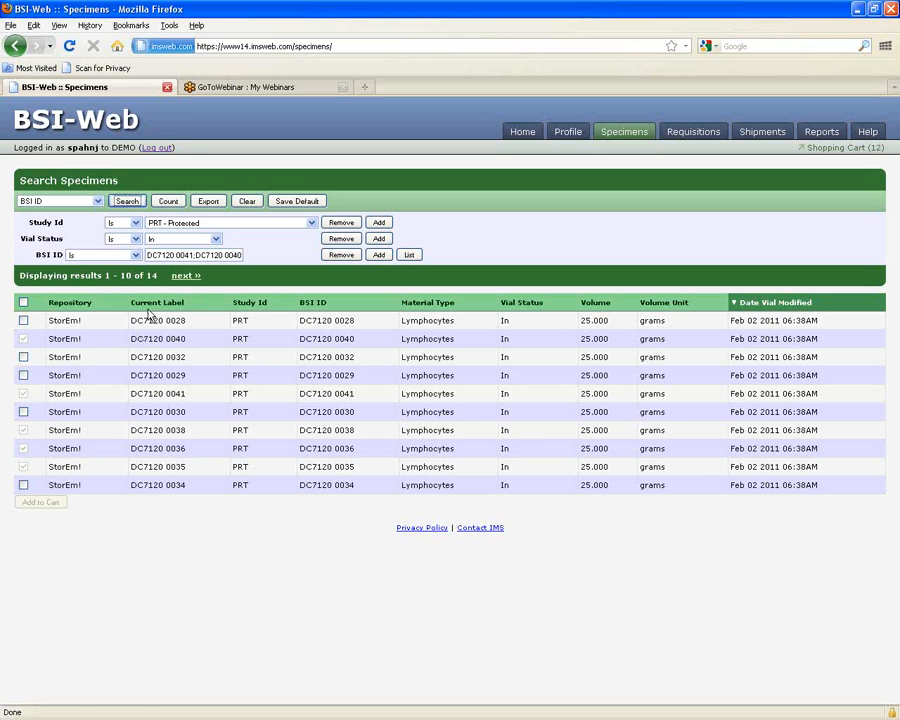
pyautogui.moveTo(153, 310); pyautogui.dragTo(66, 311)
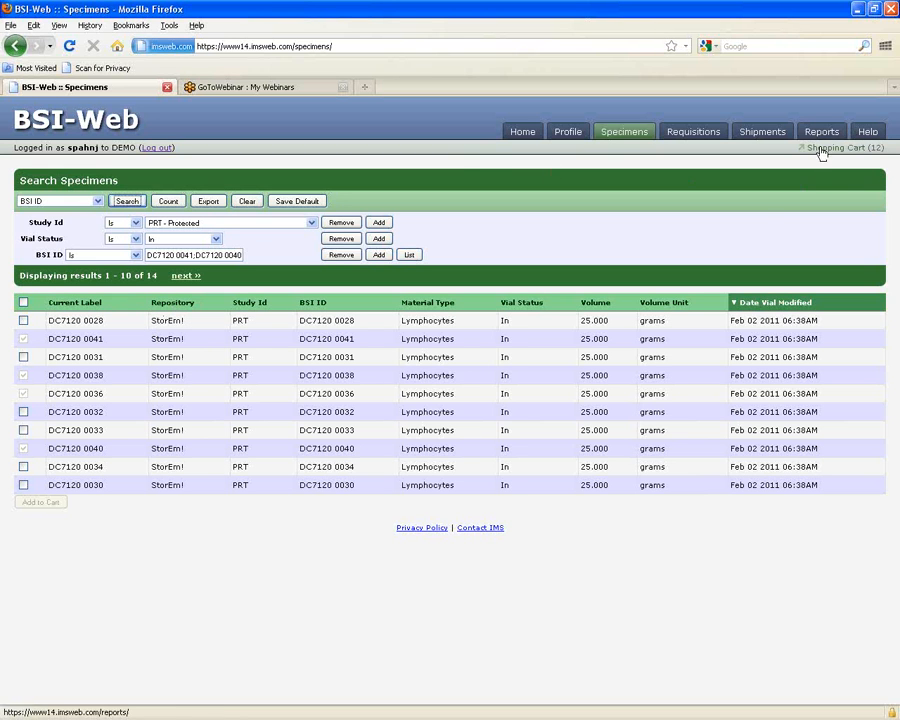
pyautogui.click(24, 376)
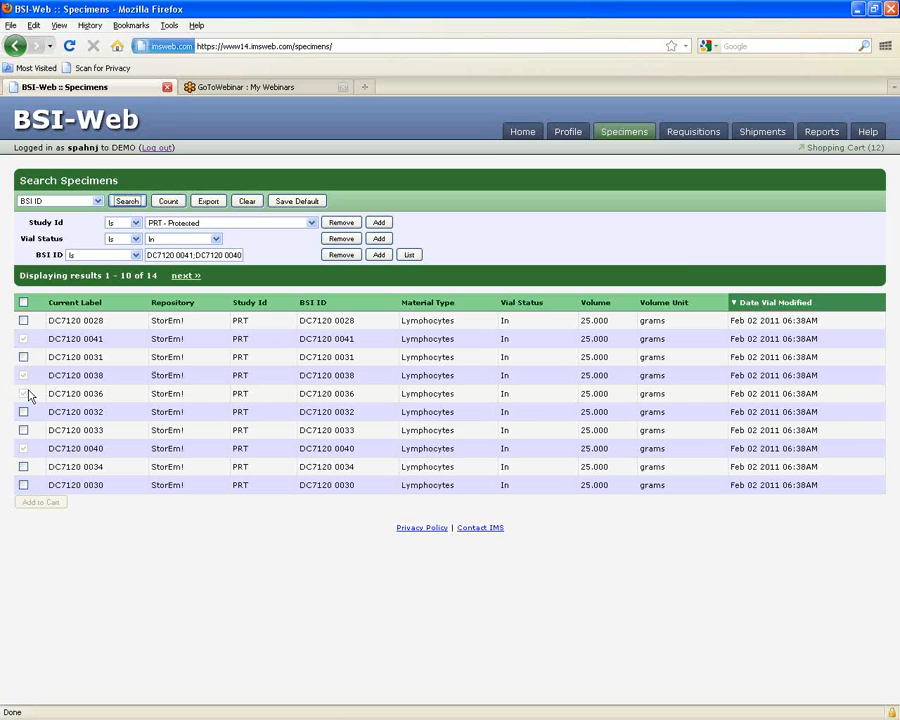
pyautogui.click(24, 320)
pyautogui.click(24, 357)
pyautogui.click(44, 510)
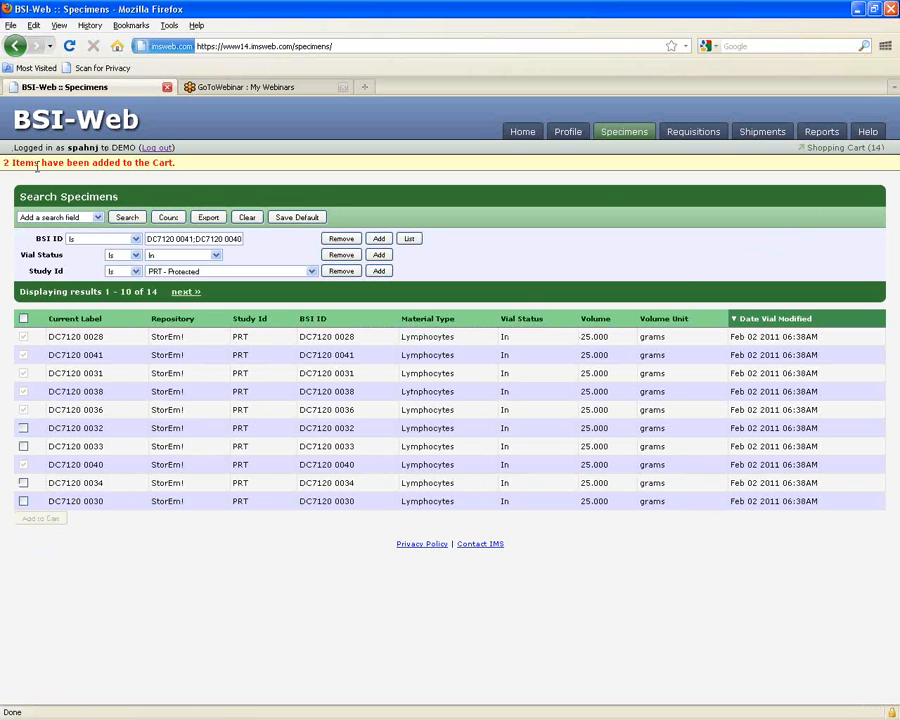
pyautogui.click(833, 150)
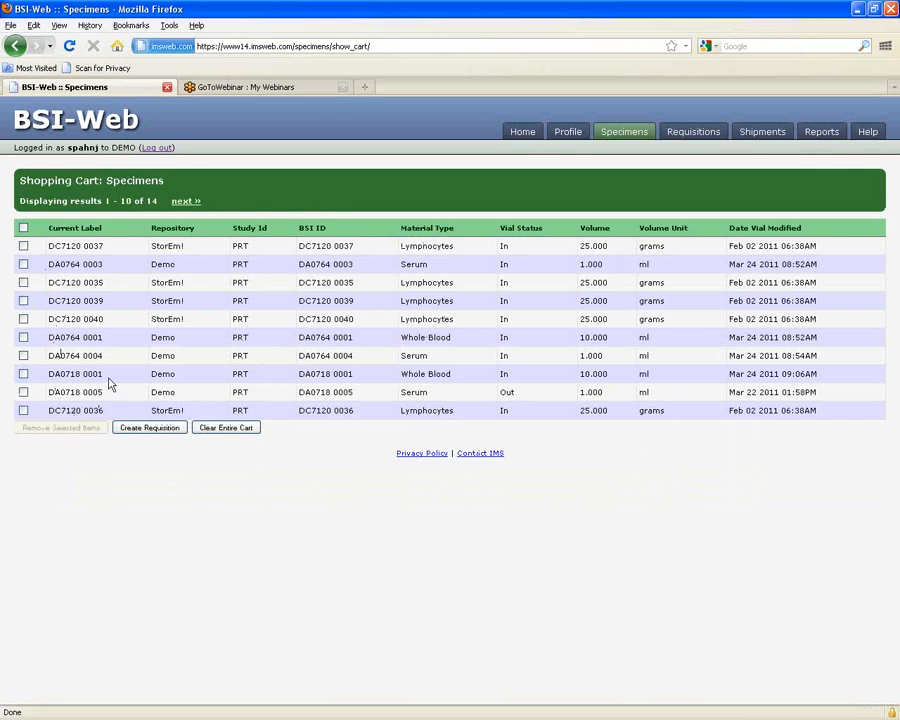
# - Log out, log back into the DEMO database, and return to Search Specimens
pyautogui.click(155, 148)
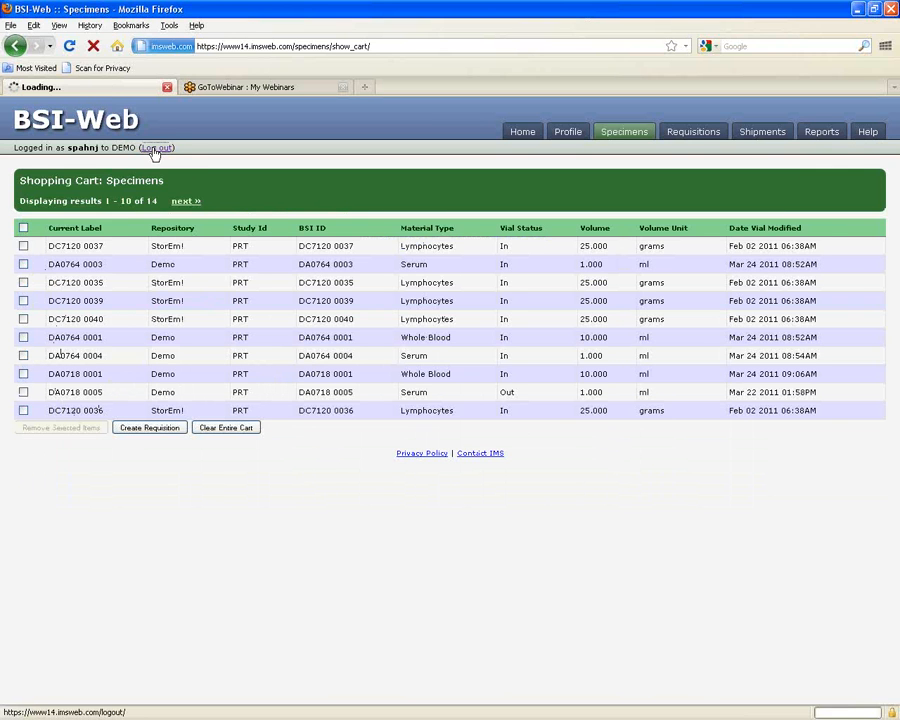
pyautogui.click(108, 179)
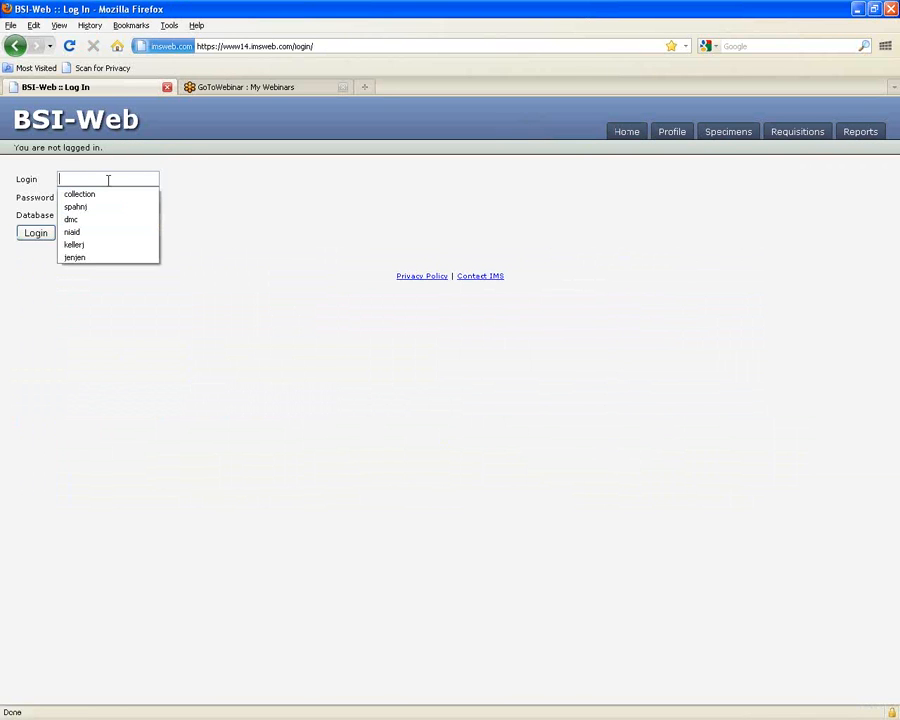
pyautogui.write('spajhn')
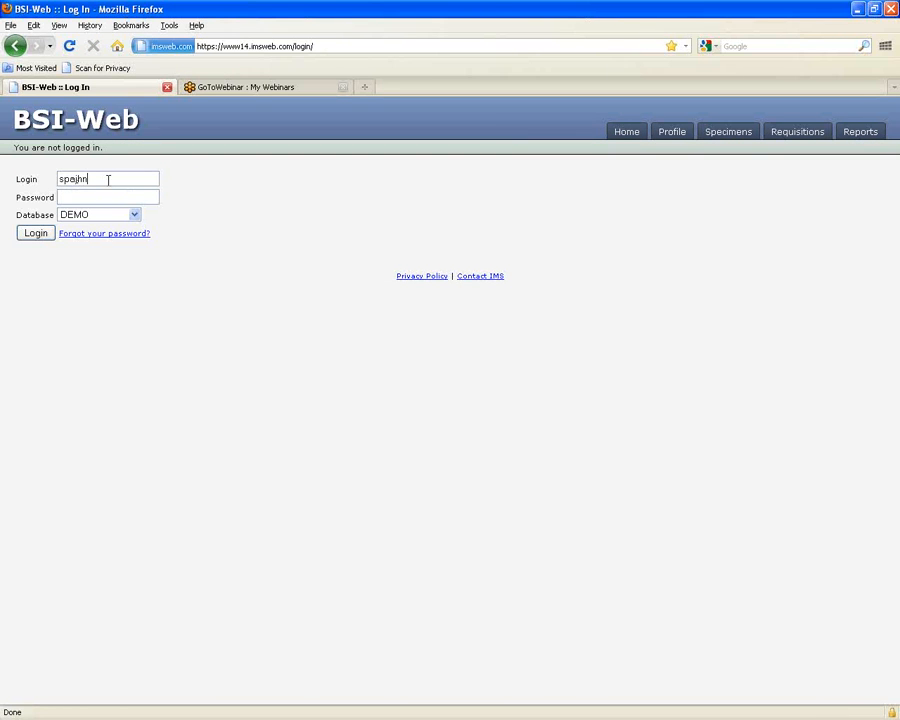
pyautogui.press('BackSpace')
pyautogui.press('BackSpace')
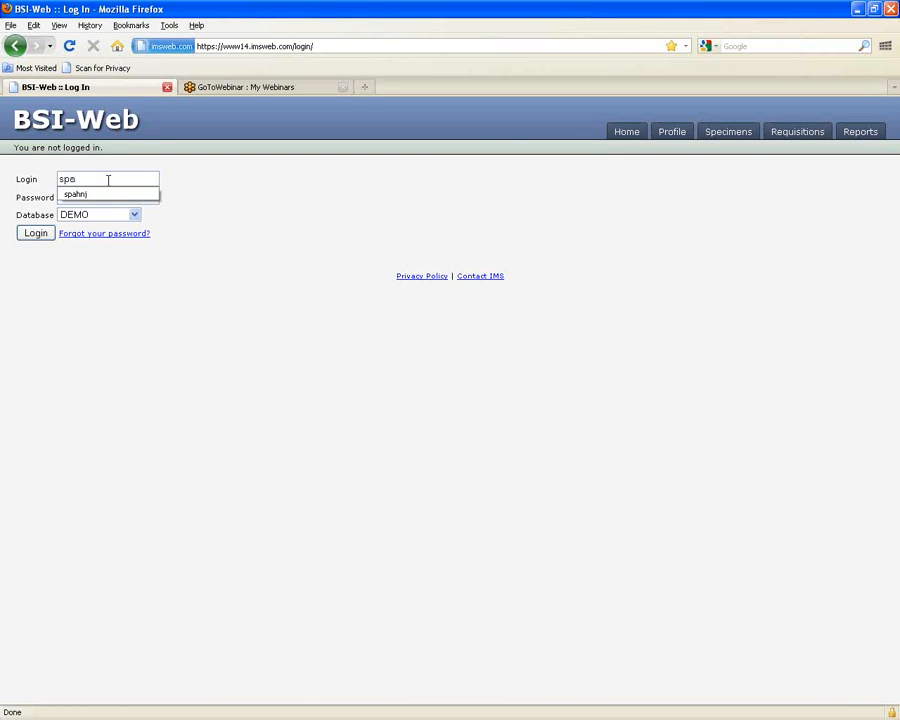
pyautogui.write('hnj')
pyautogui.press('Tab')
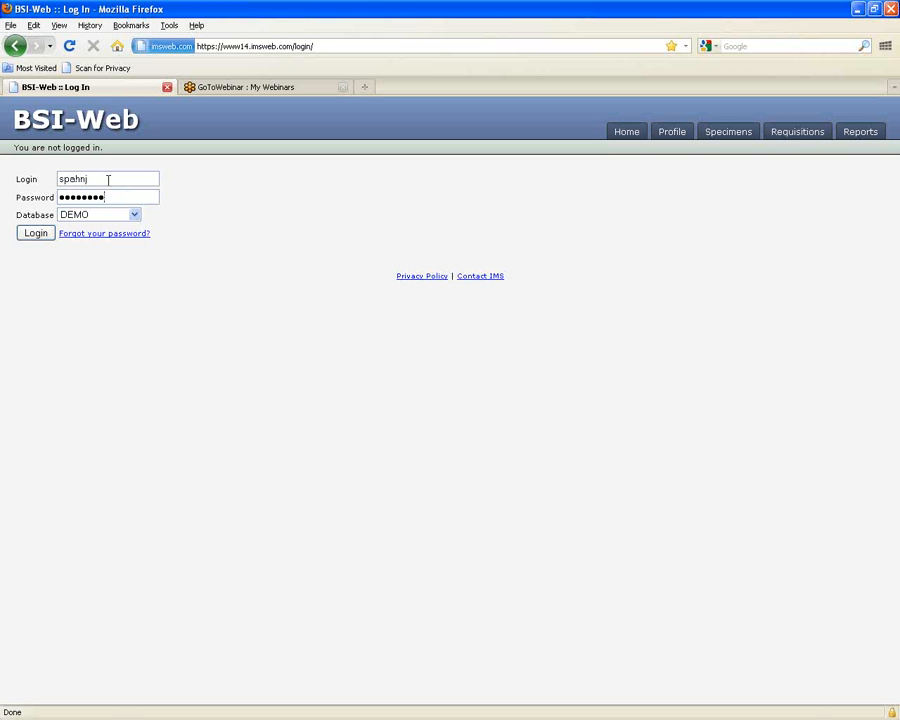
pyautogui.press('Return')
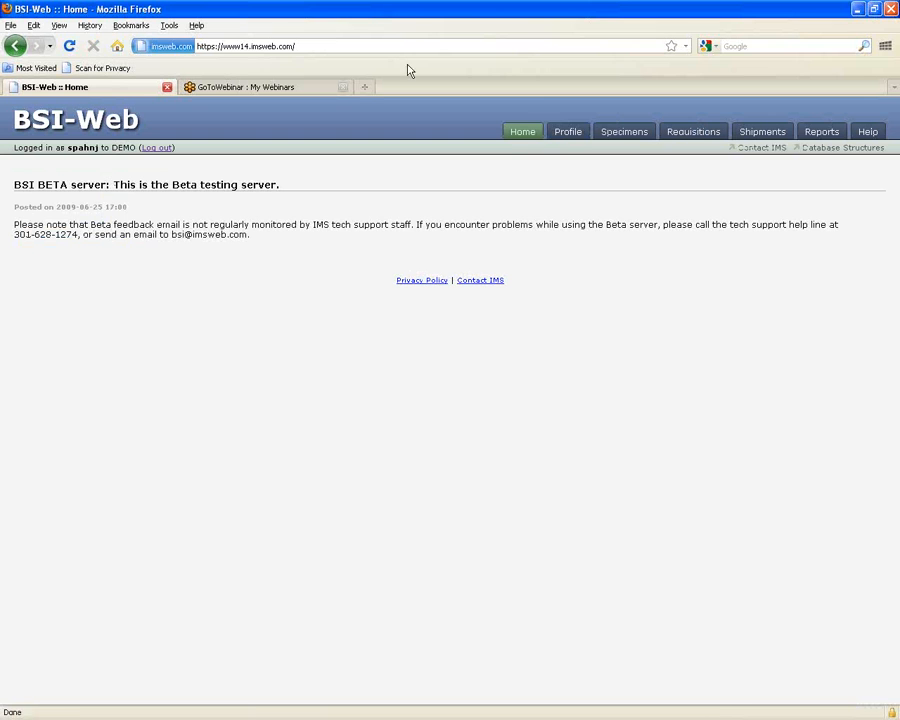
pyautogui.click(616, 137)
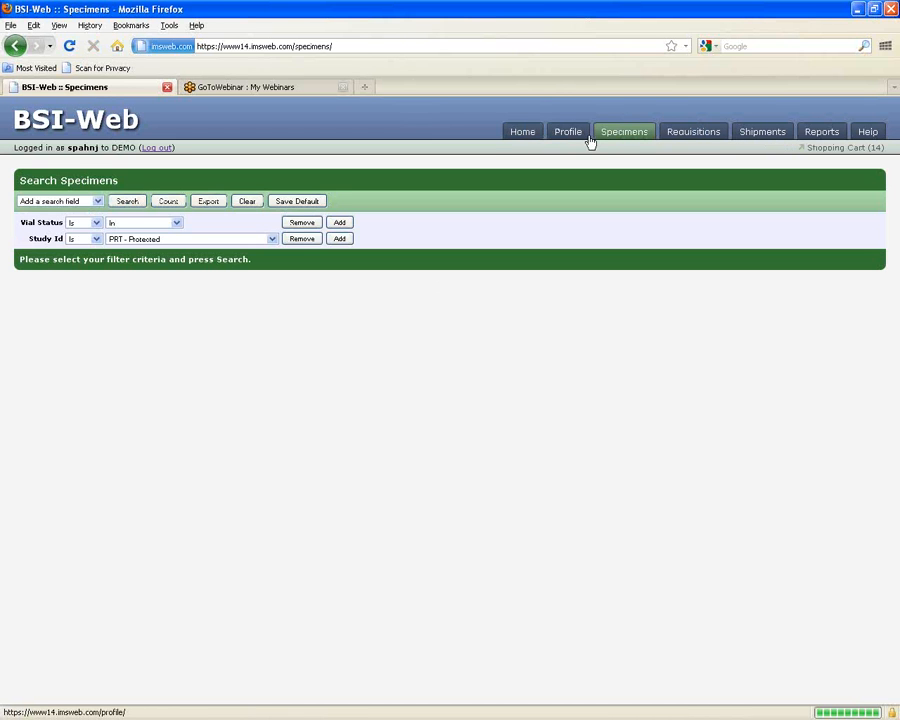
# - Requisition all cart vials with the note 'Pull these', excluding the warned vial
pyautogui.click(848, 149)
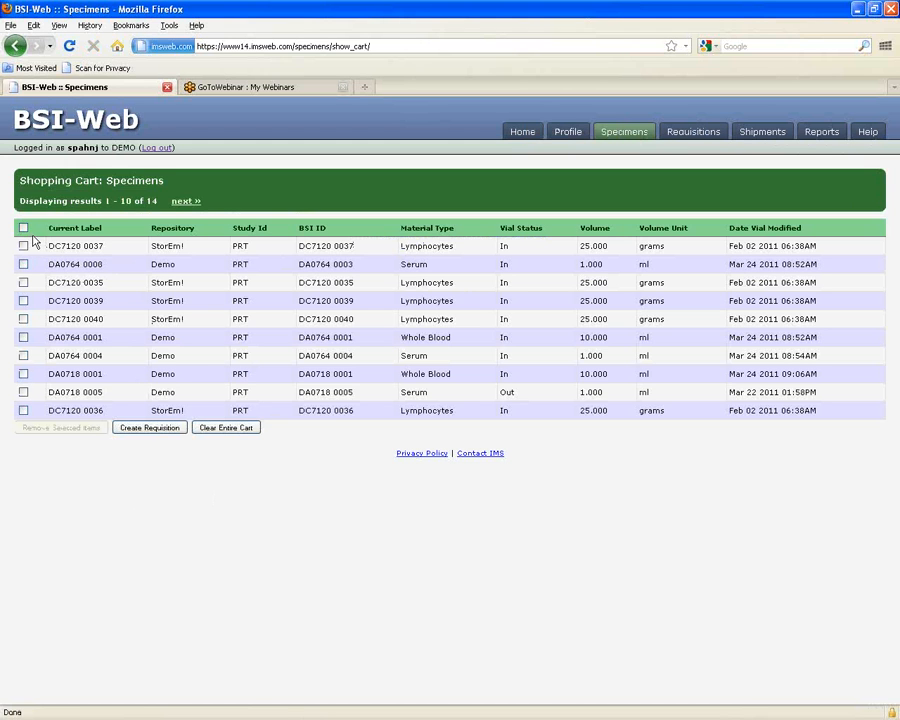
pyautogui.click(23, 228)
pyautogui.click(158, 430)
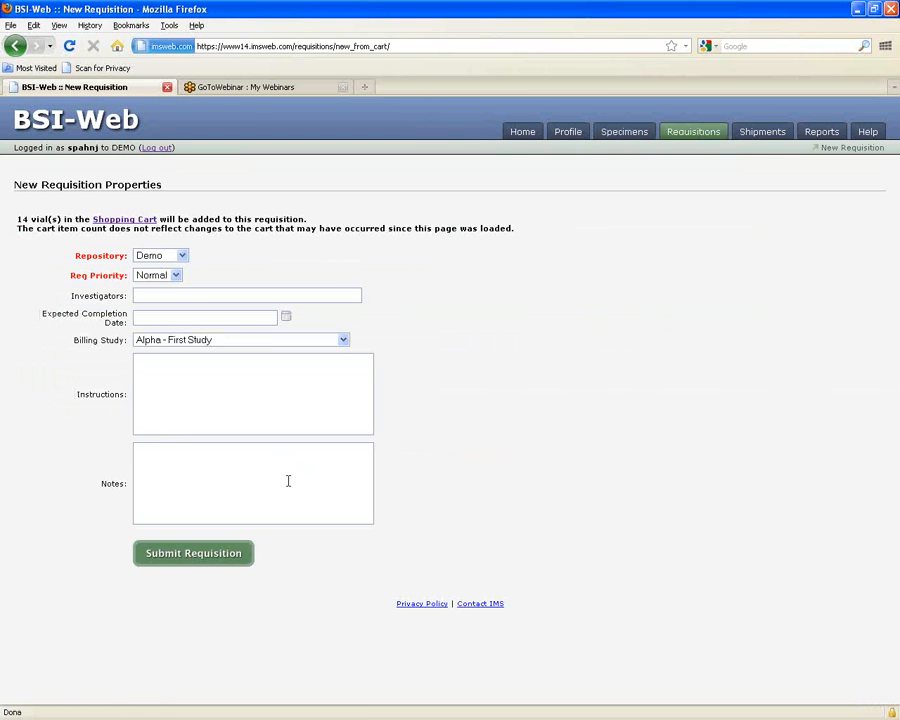
pyautogui.click(210, 449)
pyautogui.write('Pull these')
pyautogui.click(182, 556)
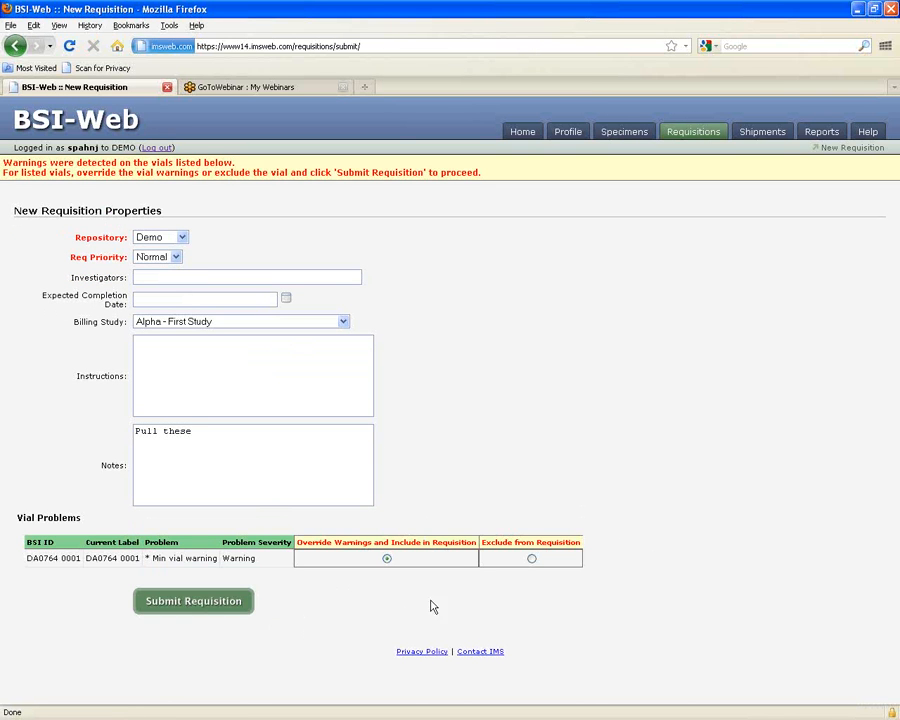
pyautogui.click(531, 558)
pyautogui.click(164, 605)
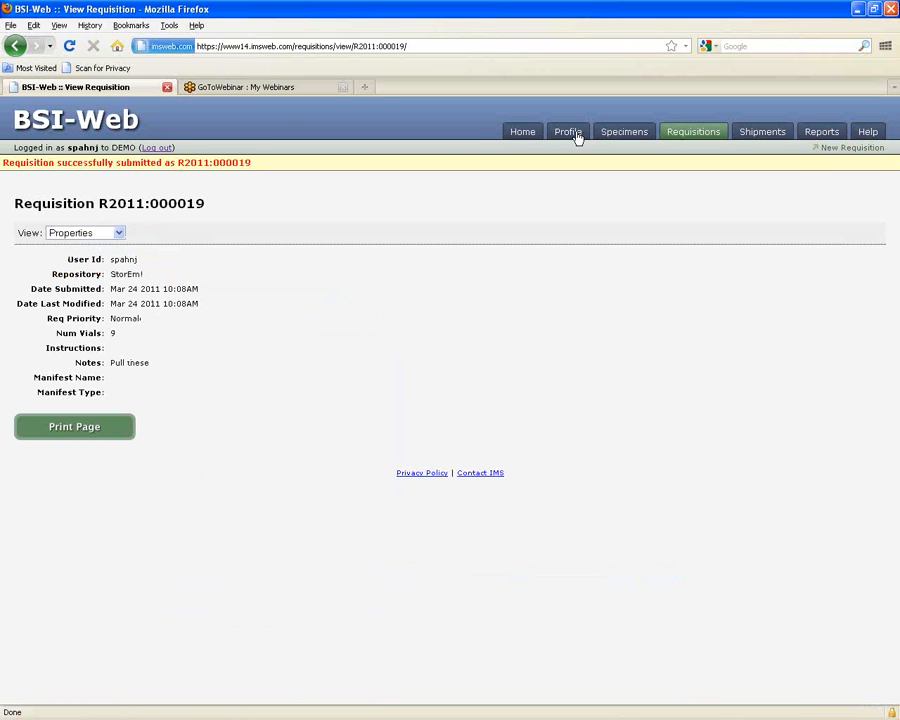
# - Rerun the specimen search and sort the results by Current Label
pyautogui.click(572, 134)
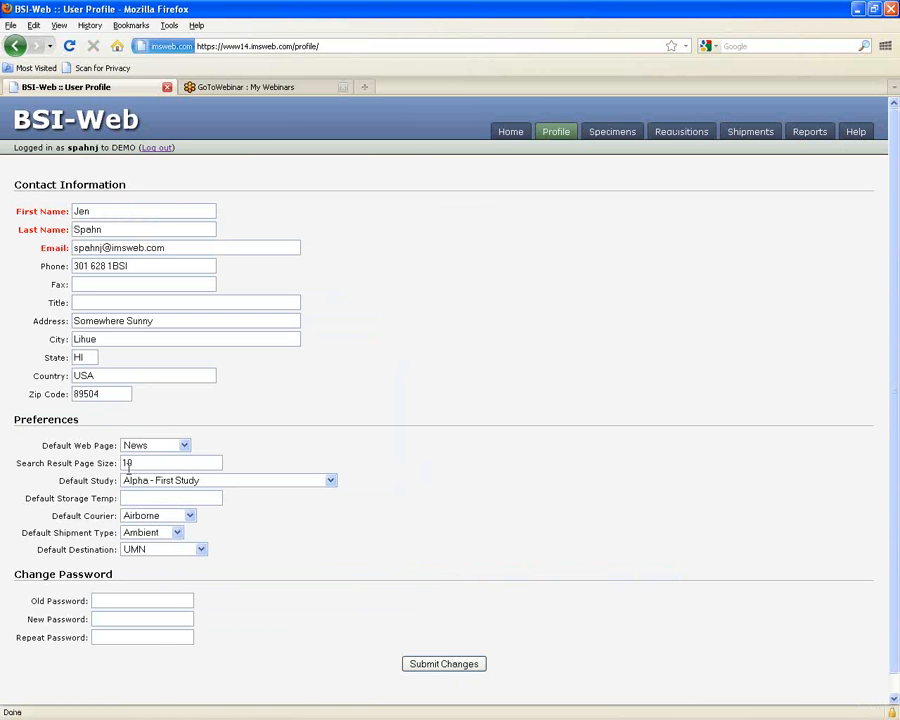
pyautogui.click(600, 134)
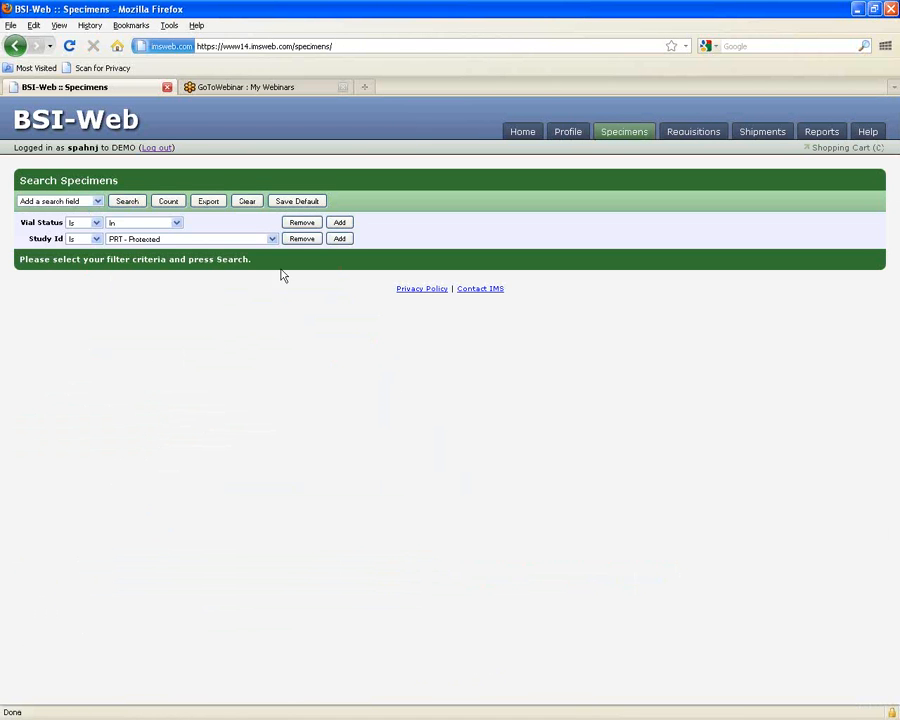
pyautogui.click(133, 202)
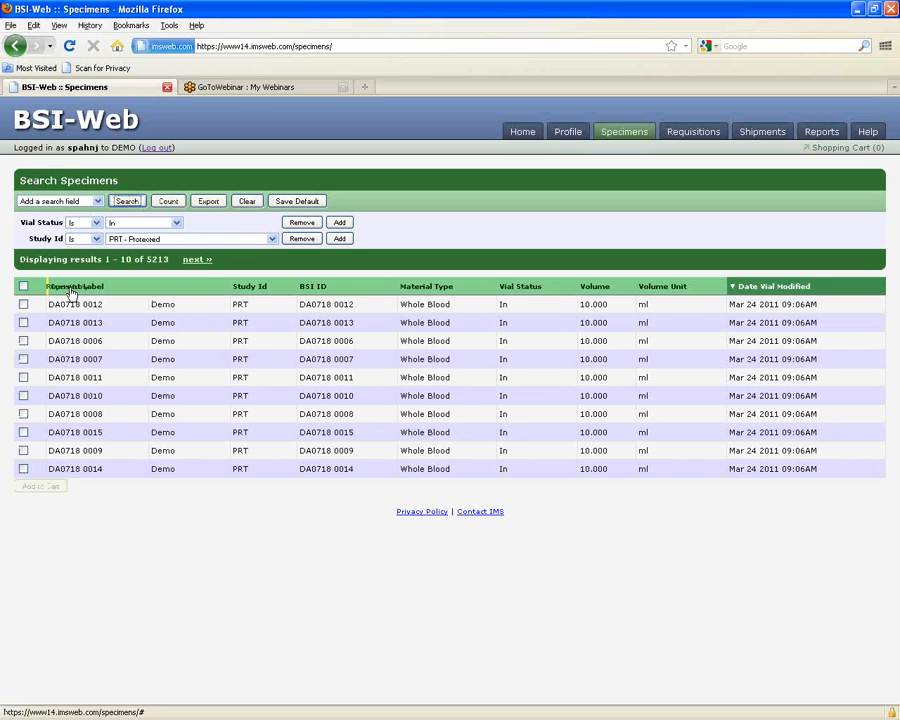
pyautogui.click(71, 289)
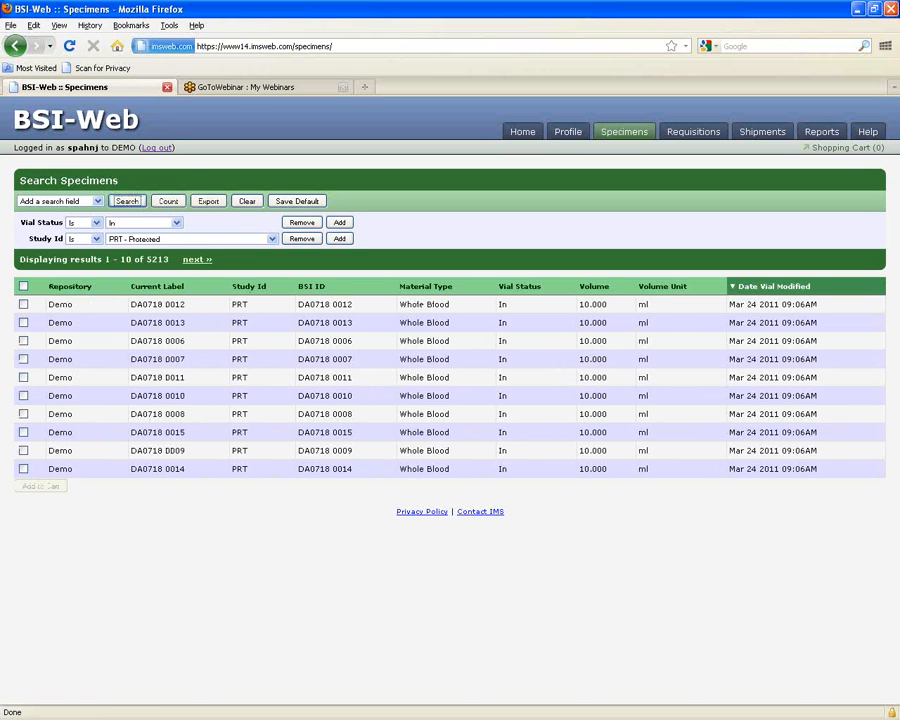
# - Filter by a pasted BSI ID list of DC7120 vials and search
pyautogui.click(99, 202)
pyautogui.click(43, 231)
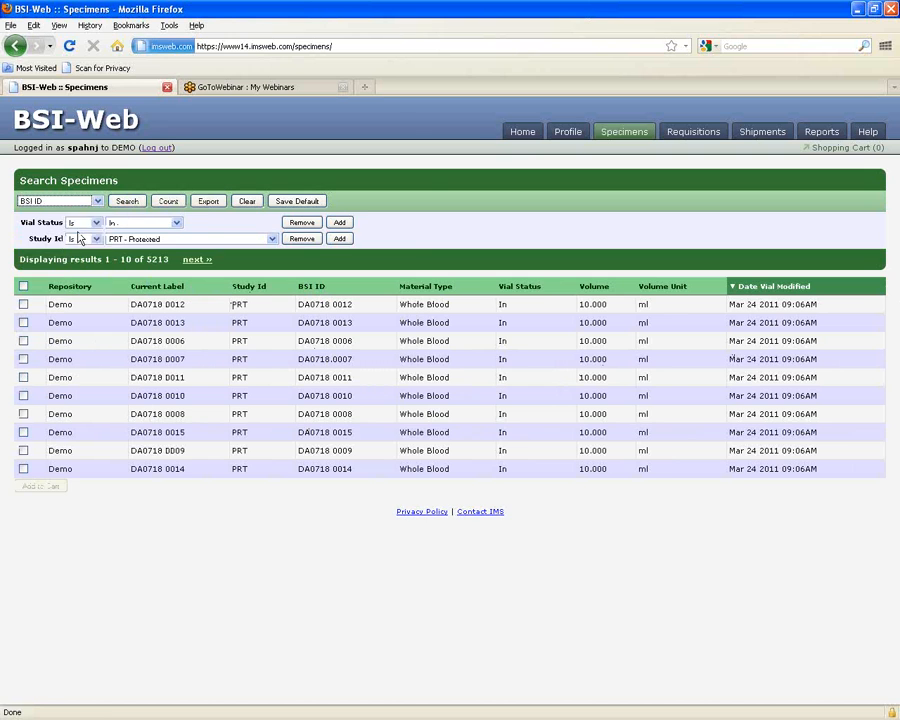
pyautogui.click(409, 255)
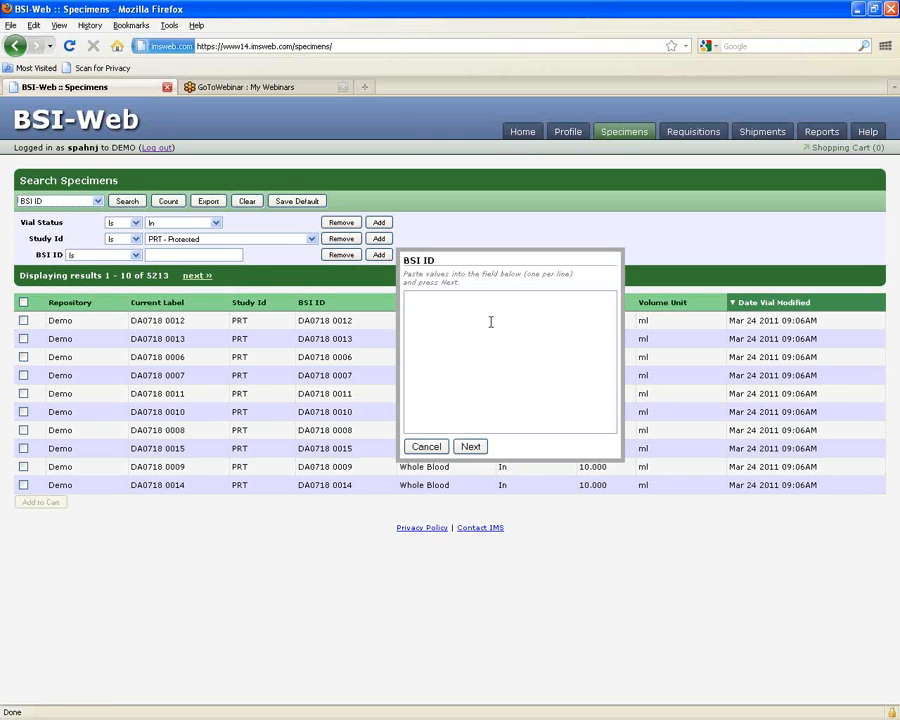
pyautogui.write('DC7120 0041 DC7120 0040 DC7120 0039 DC7120 0038 DC7120 0037 DC7120 0036 DC7120 0035 DC7120 0034 DC7120 0033 DC7120 0032 DC7120 0031 DC7120 0030 DC7120 0029 DC7120 0028')
pyautogui.click(470, 446)
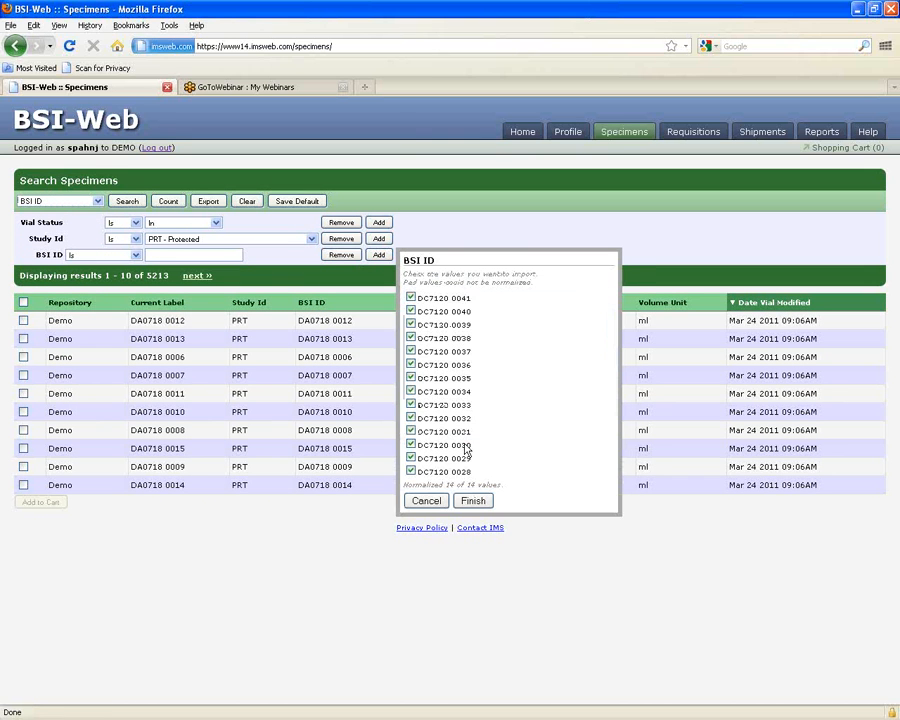
pyautogui.click(473, 500)
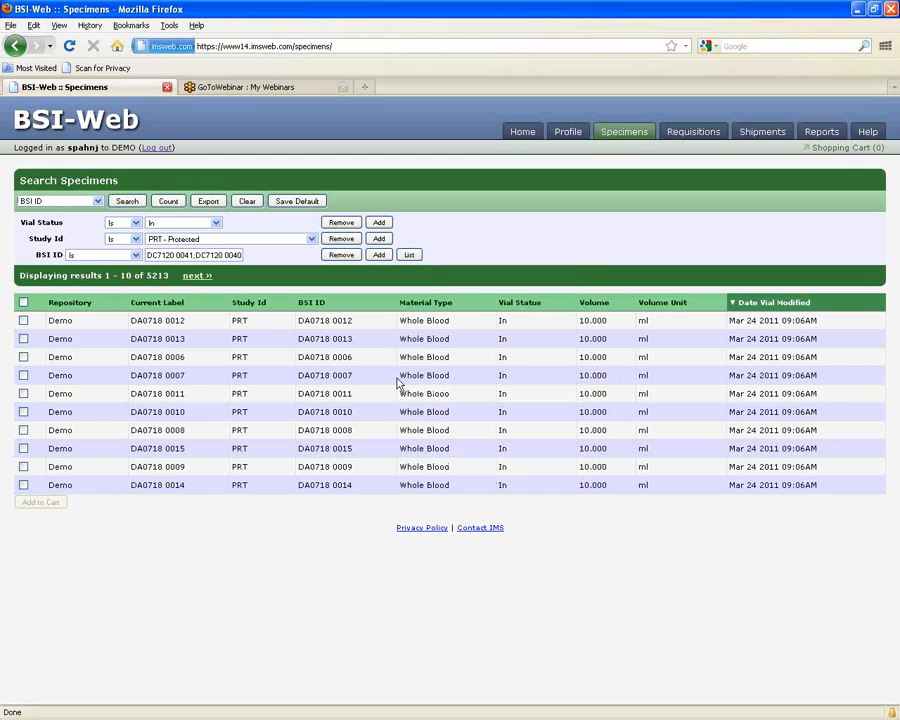
pyautogui.click(126, 201)
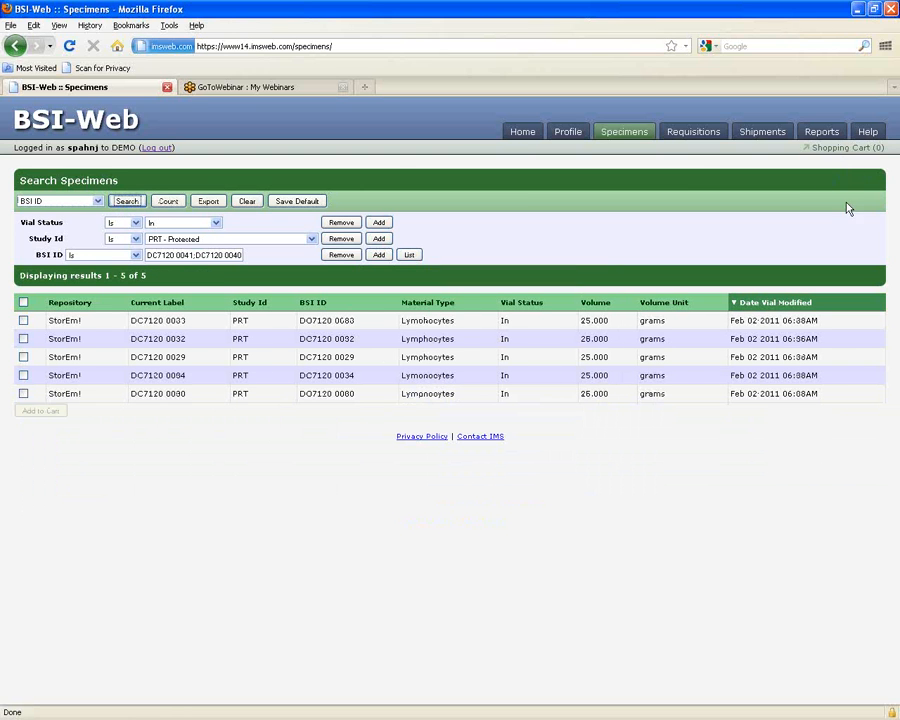
# - Add all five matching vials to the cart and close the browser
pyautogui.click(23, 302)
pyautogui.click(36, 410)
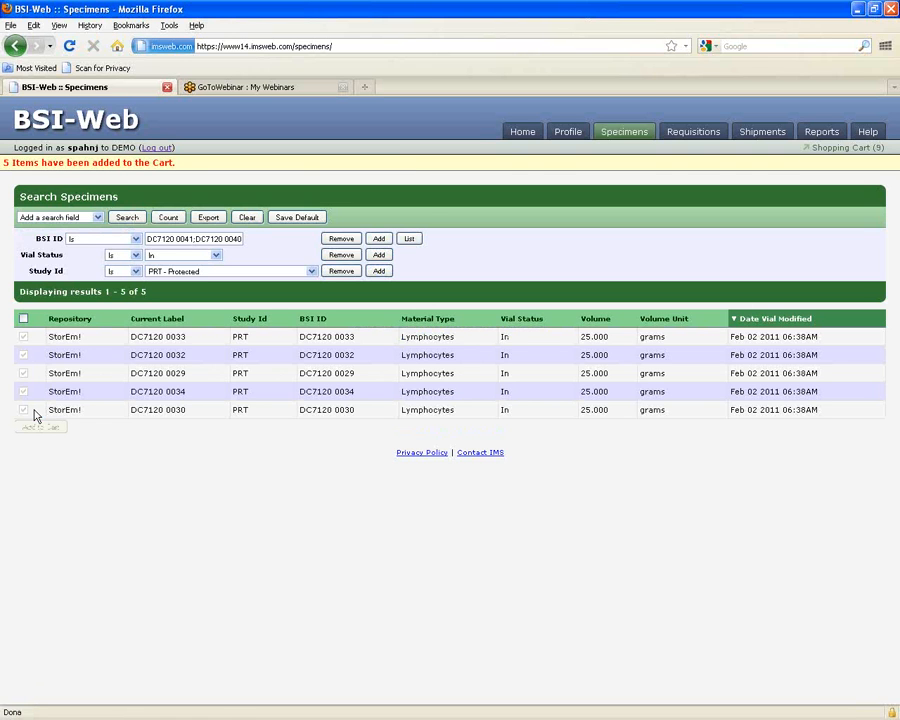
pyautogui.click(891, 9)
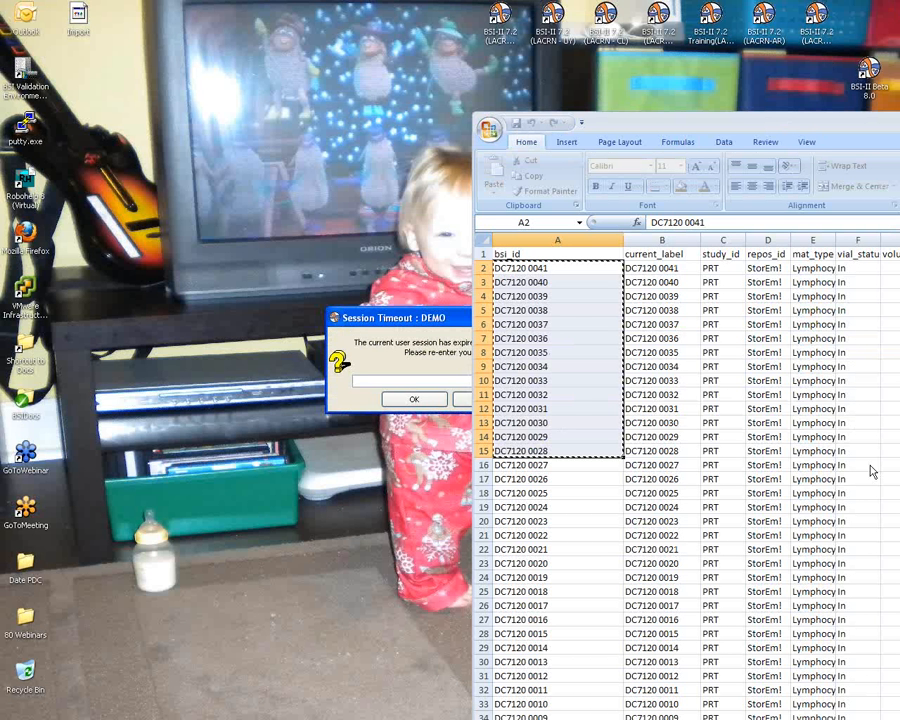
# - Renew the timed-out session with the account password and maximize the BSI-II window
pyautogui.click(419, 381)
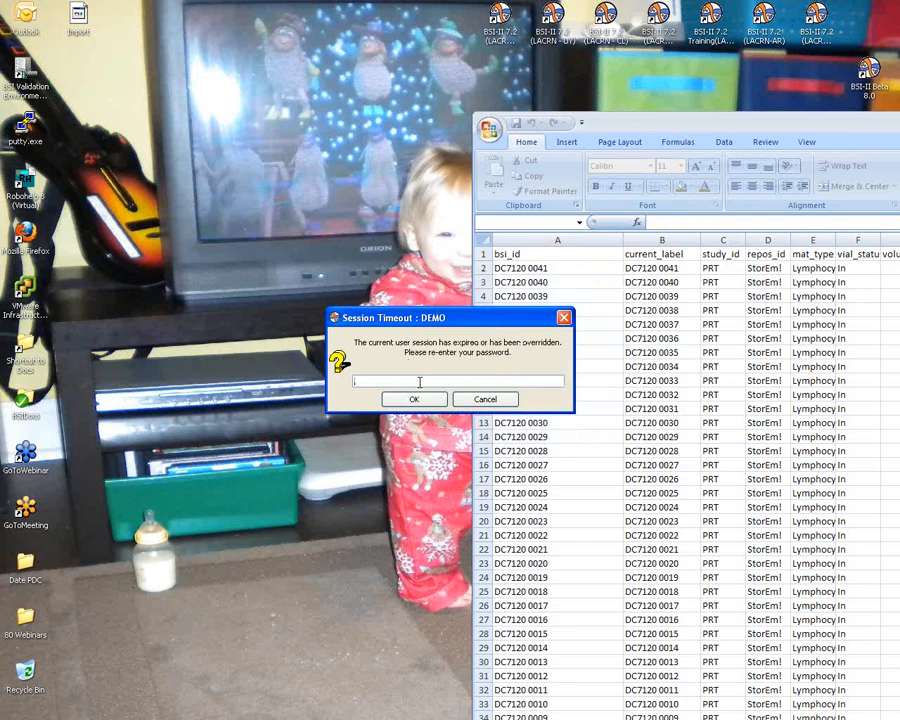
pyautogui.write('•••••••••••')
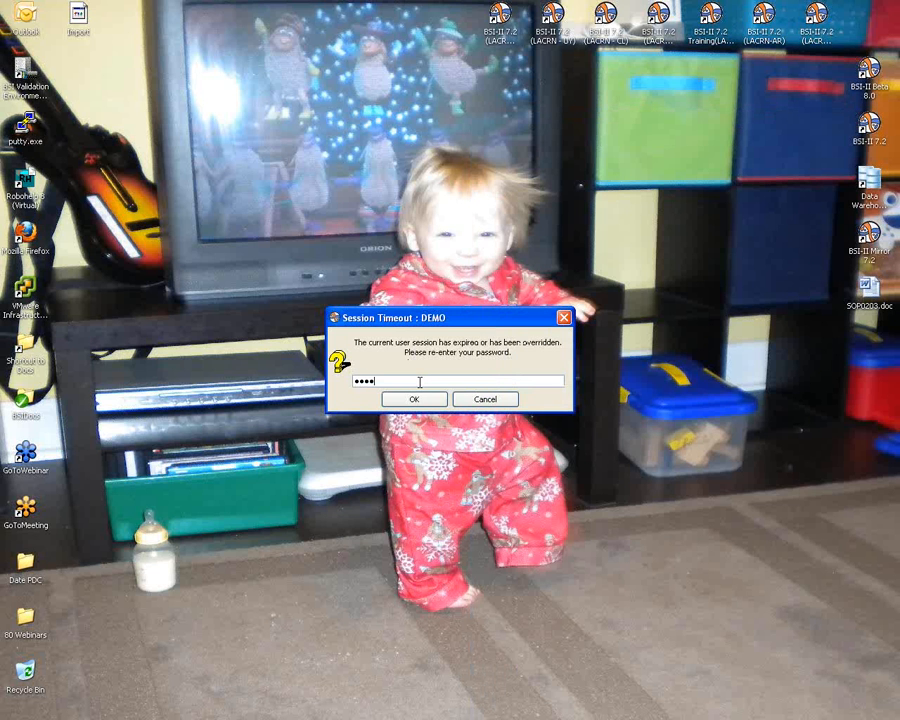
pyautogui.press('Return')
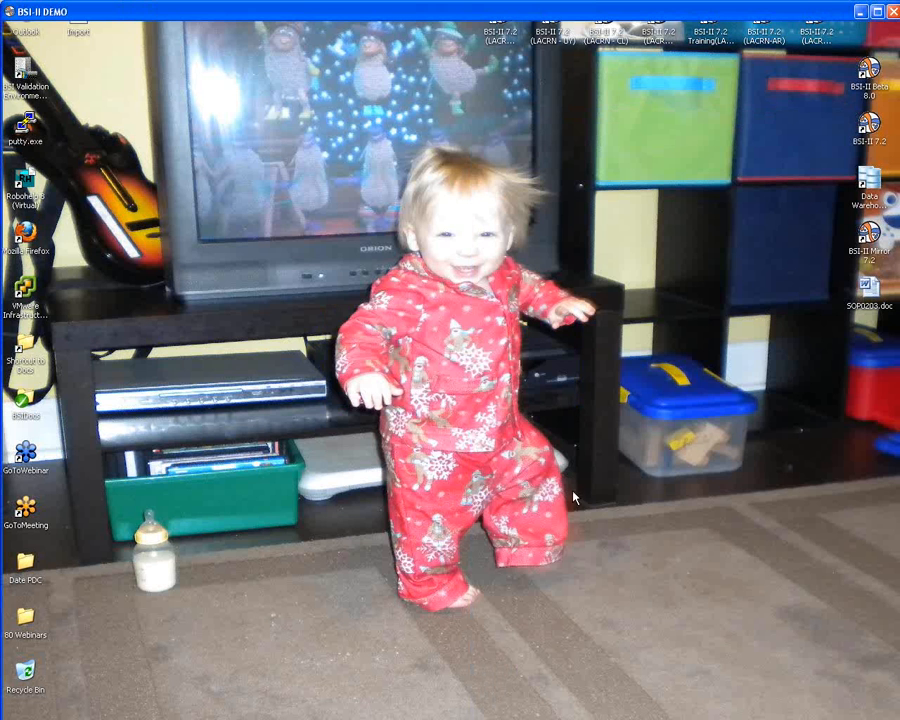
pyautogui.click(861, 12)
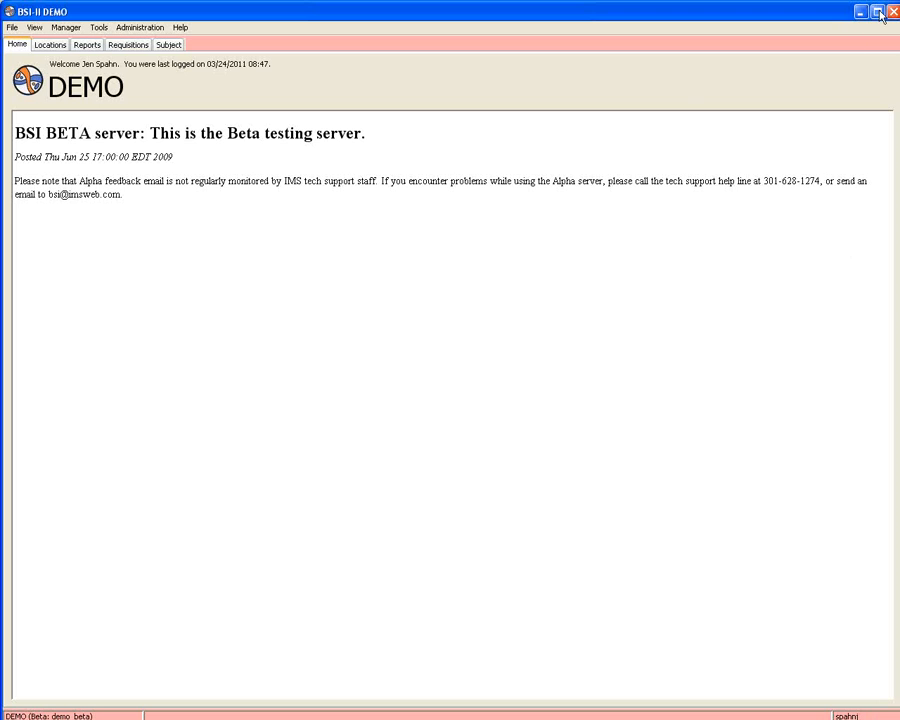
pyautogui.click(878, 12)
# - Show the Locations tree and Box 001's layout of whole-blood and serum vials in rows A–B
pyautogui.click(40, 43)
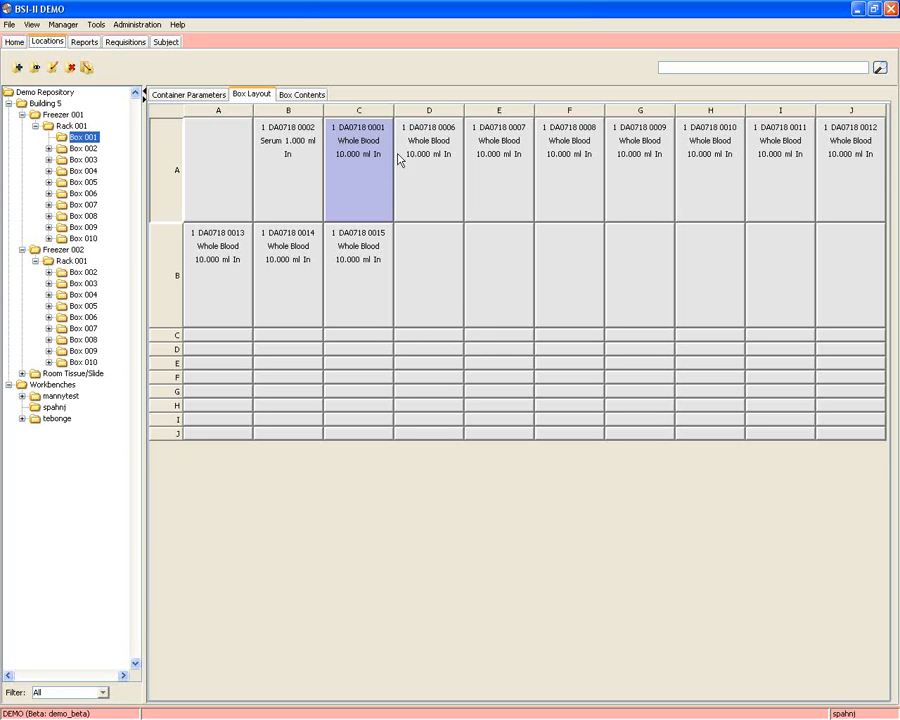
pyautogui.rightClick(512, 355)
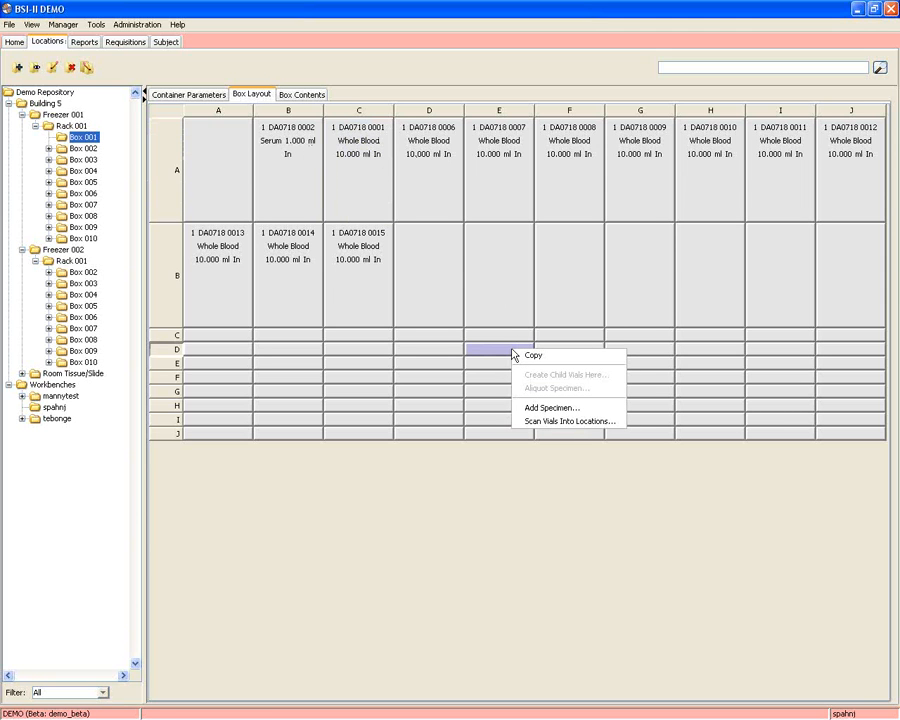
# - Scan vial DA0718 0001 into empty Box 001 position D-E, where it is marked Reserved
pyautogui.rightClick(485, 355)
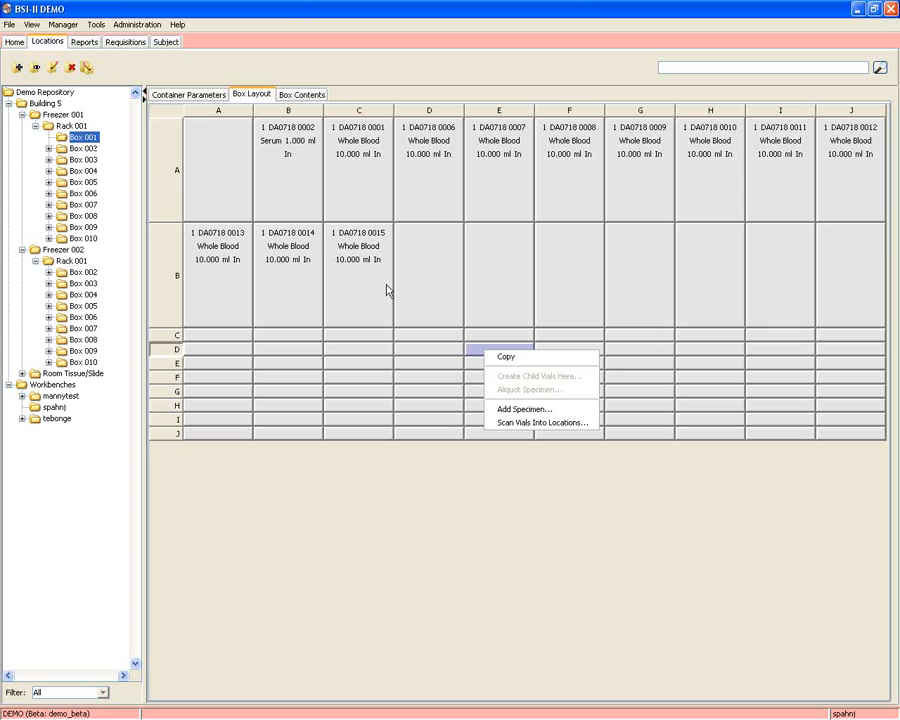
pyautogui.rightClick(477, 355)
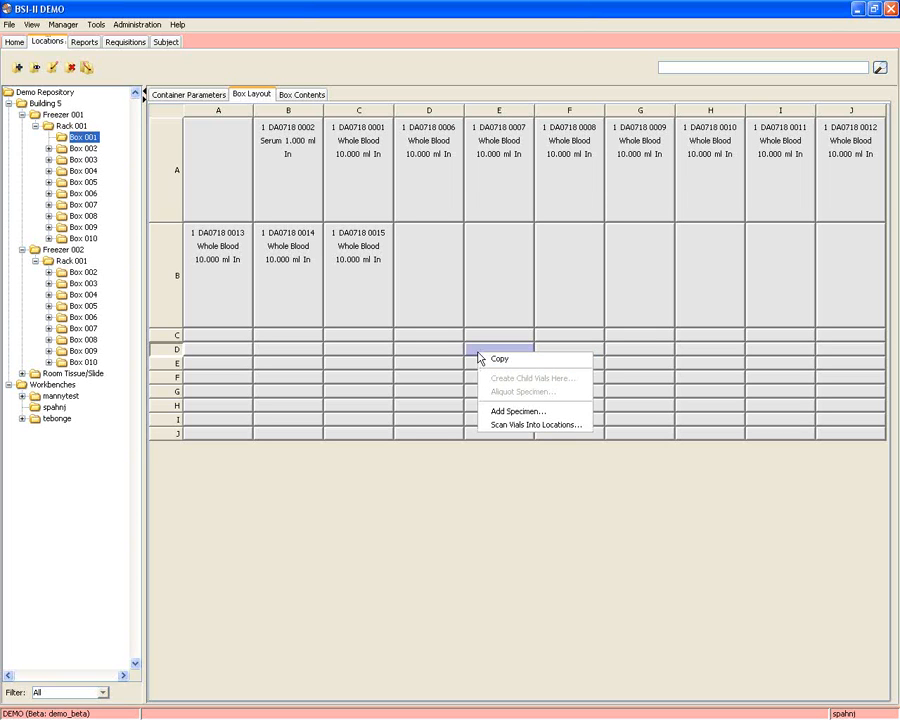
pyautogui.click(513, 427)
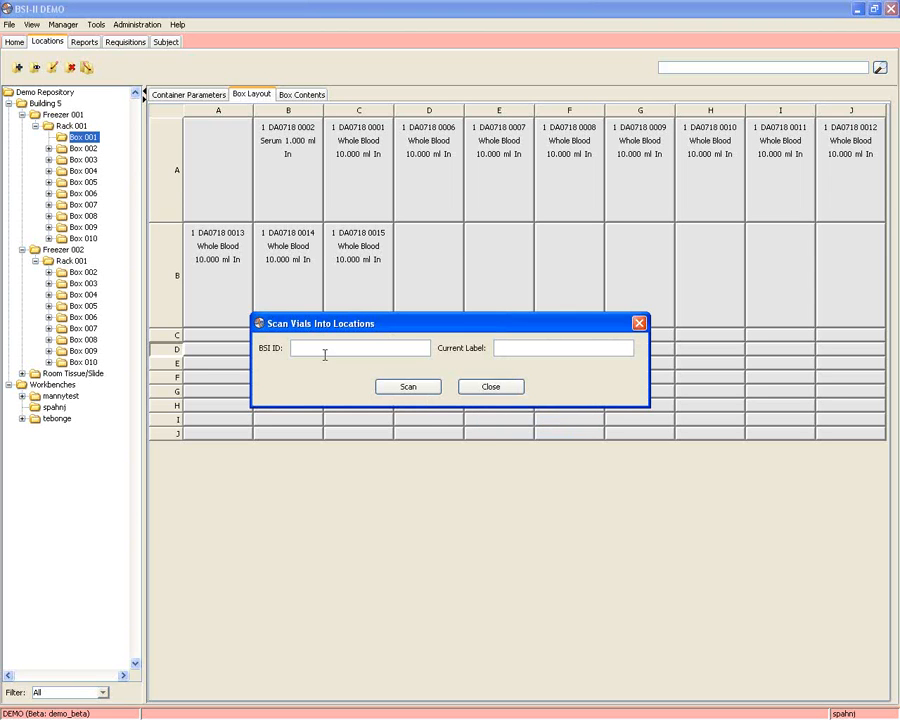
pyautogui.click(378, 350)
pyautogui.write('DA0718')
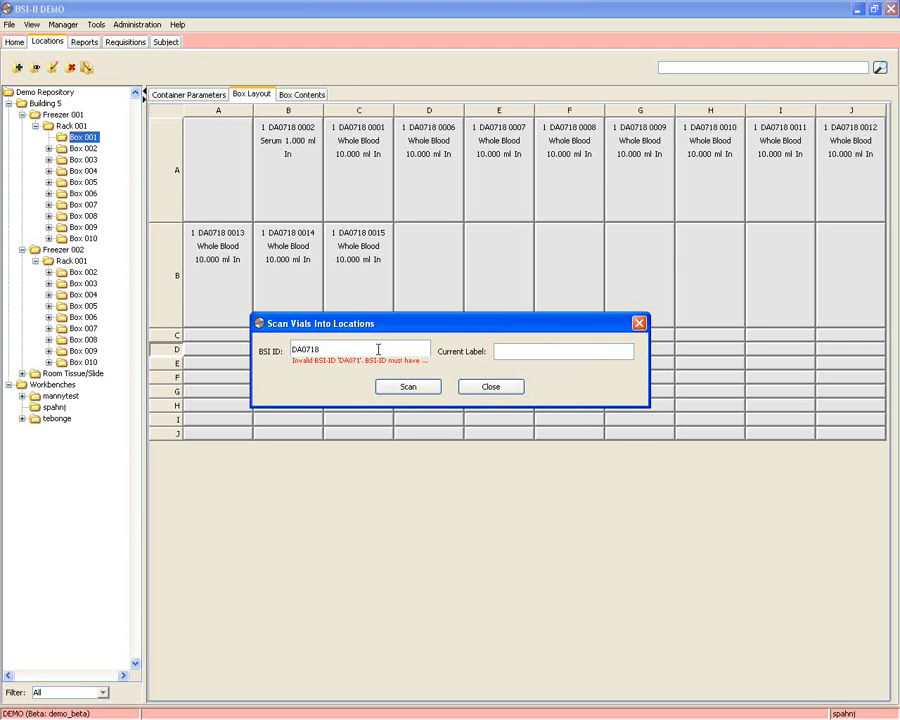
pyautogui.write(' 0001')
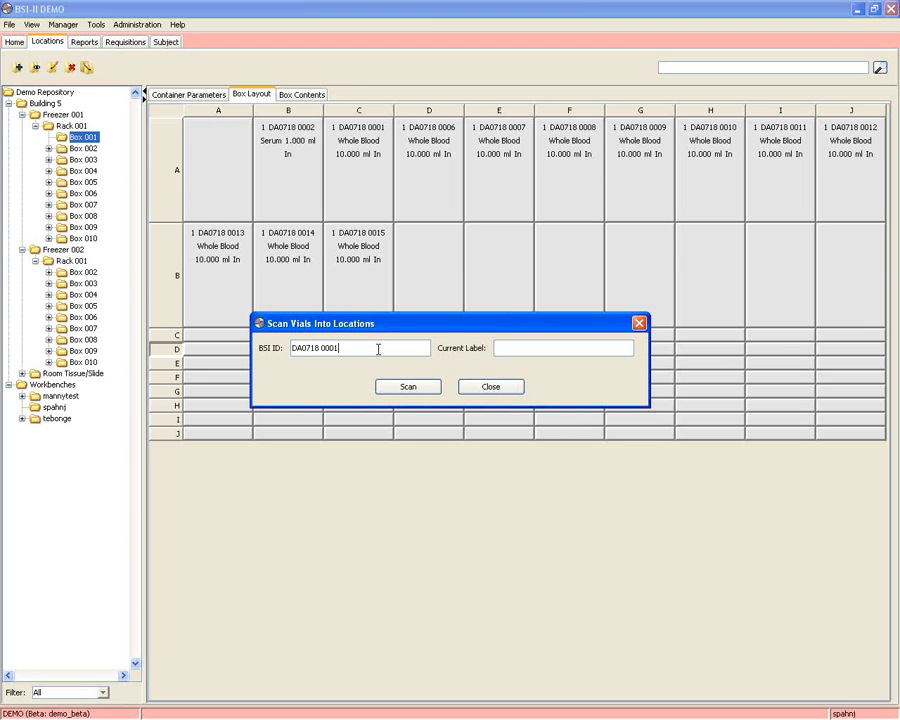
pyautogui.click(410, 389)
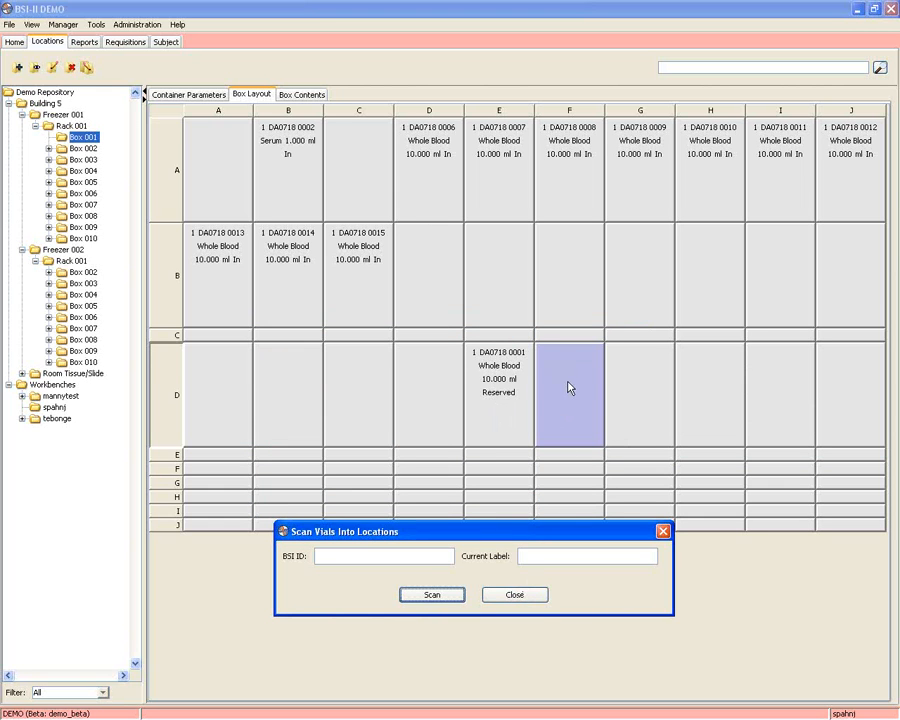
pyautogui.click(512, 595)
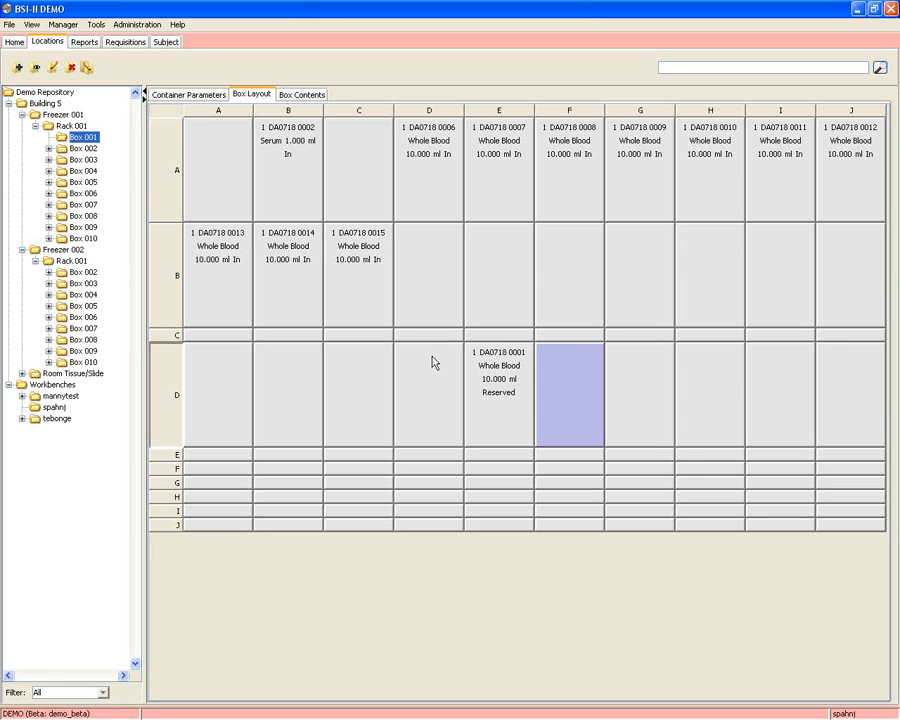
# - Condense Box 001 so its vials pack into rows A–B, with DA0718 0001 at B-B
pyautogui.rightClick(91, 141)
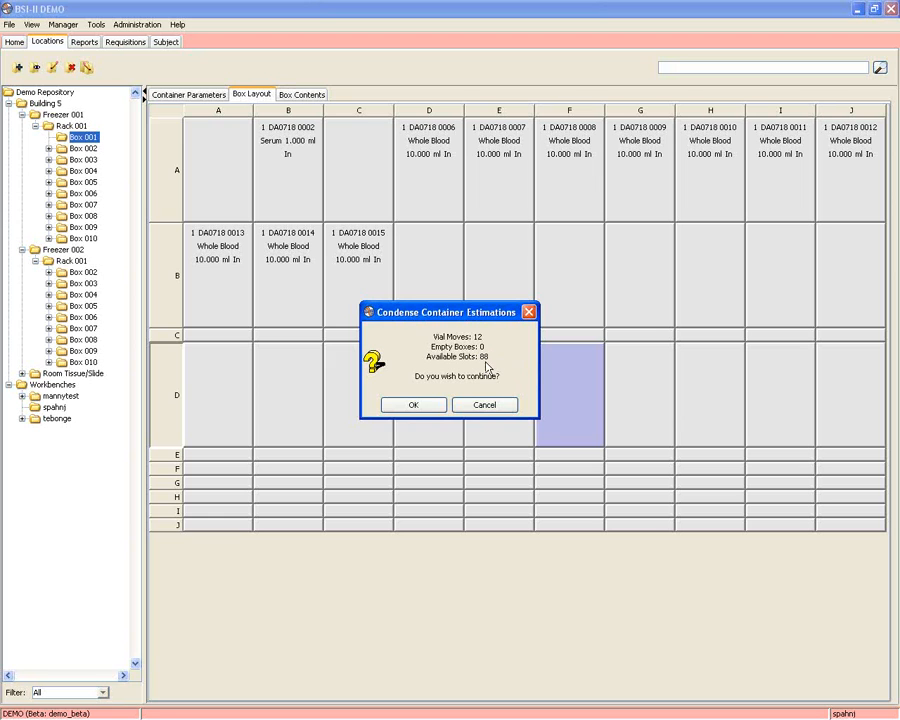
pyautogui.click(423, 407)
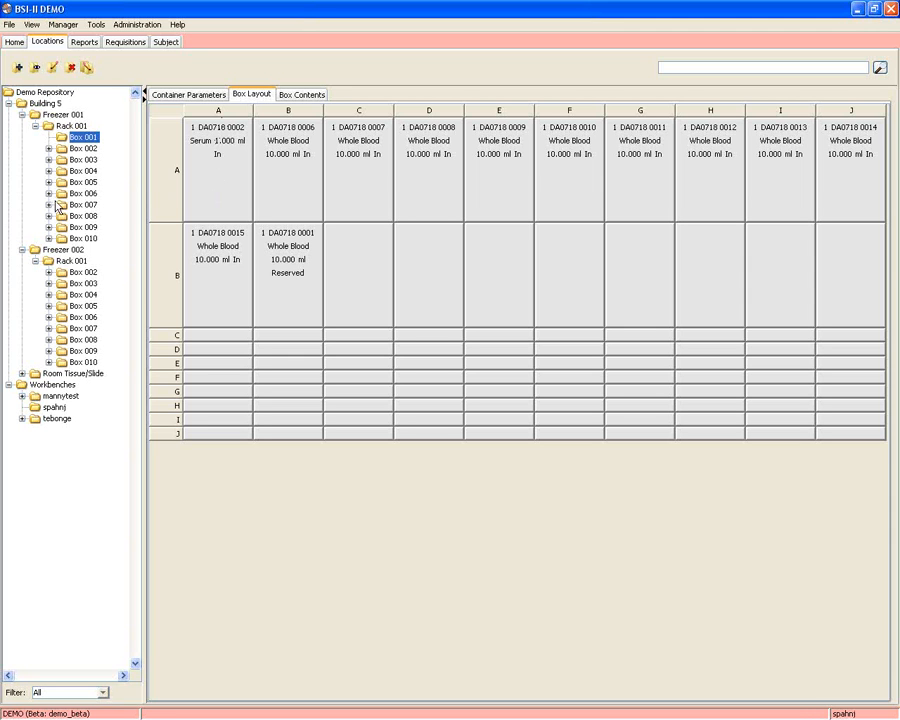
pyautogui.rightClick(61, 128)
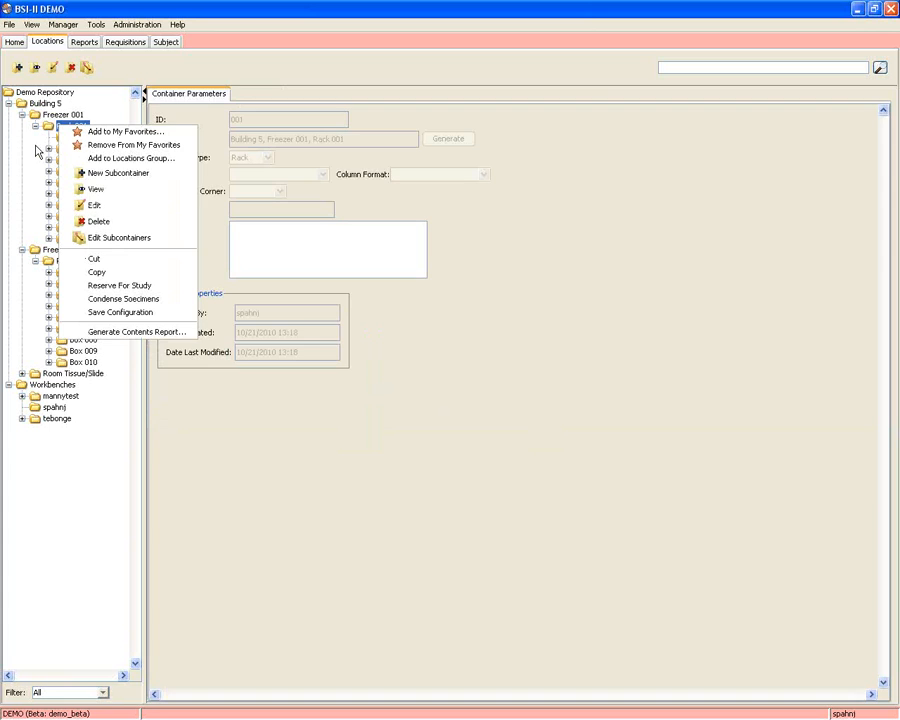
# - Condense Rack 001's specimens, accepting the 57-move estimate, then review Box 001's packed layout
pyautogui.click(36, 149)
pyautogui.click(83, 150)
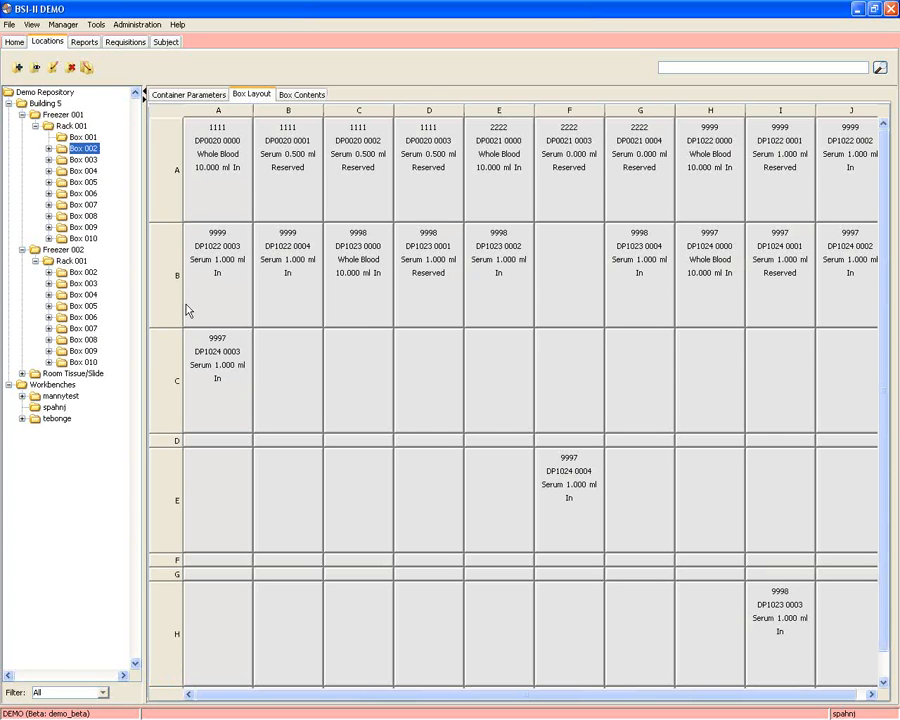
pyautogui.click(72, 127)
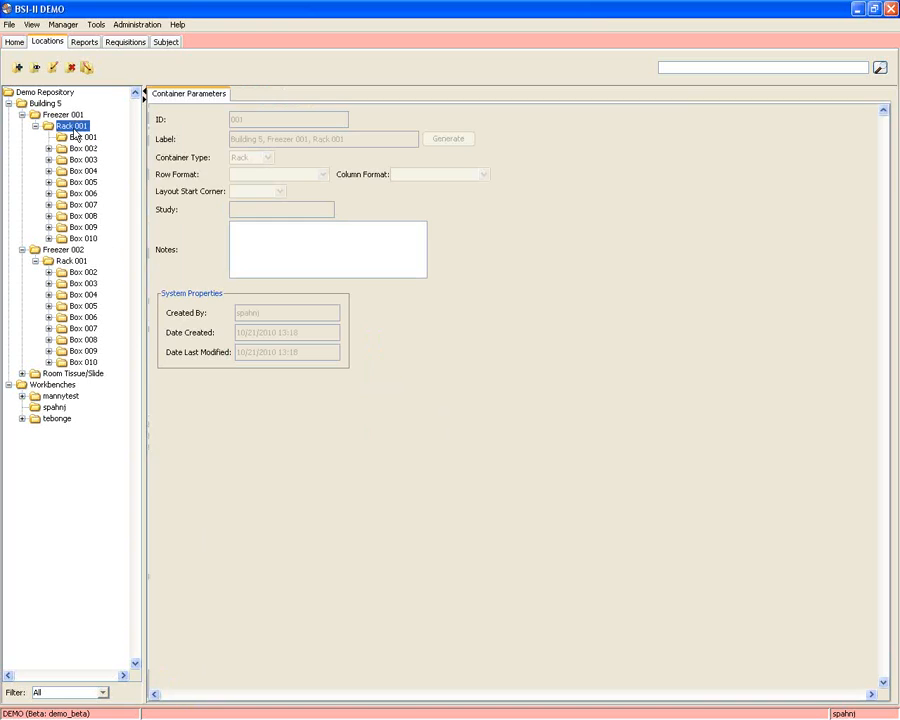
pyautogui.rightClick(74, 128)
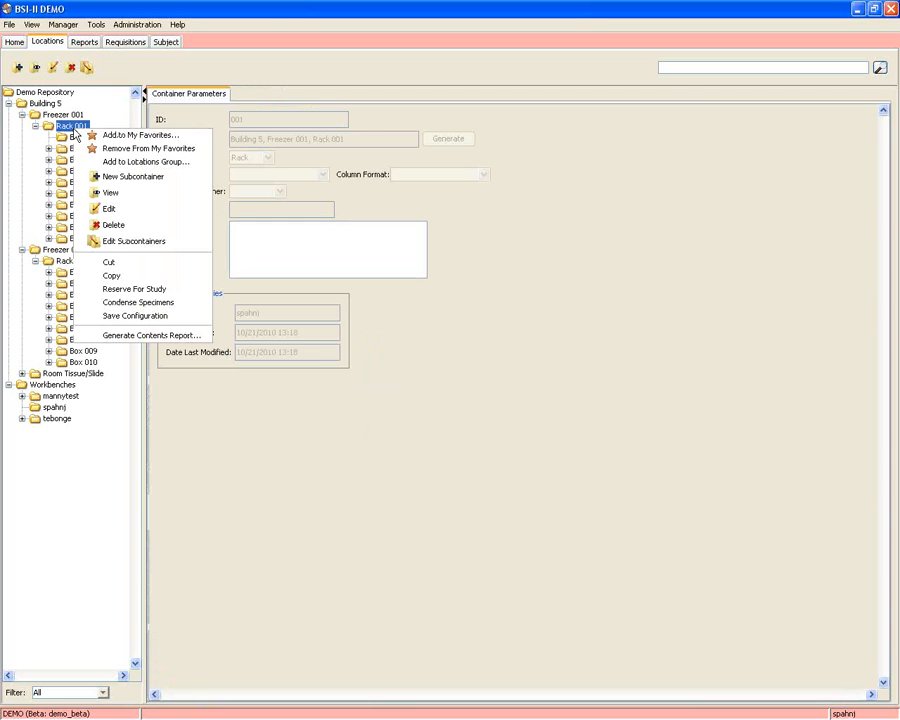
pyautogui.click(140, 302)
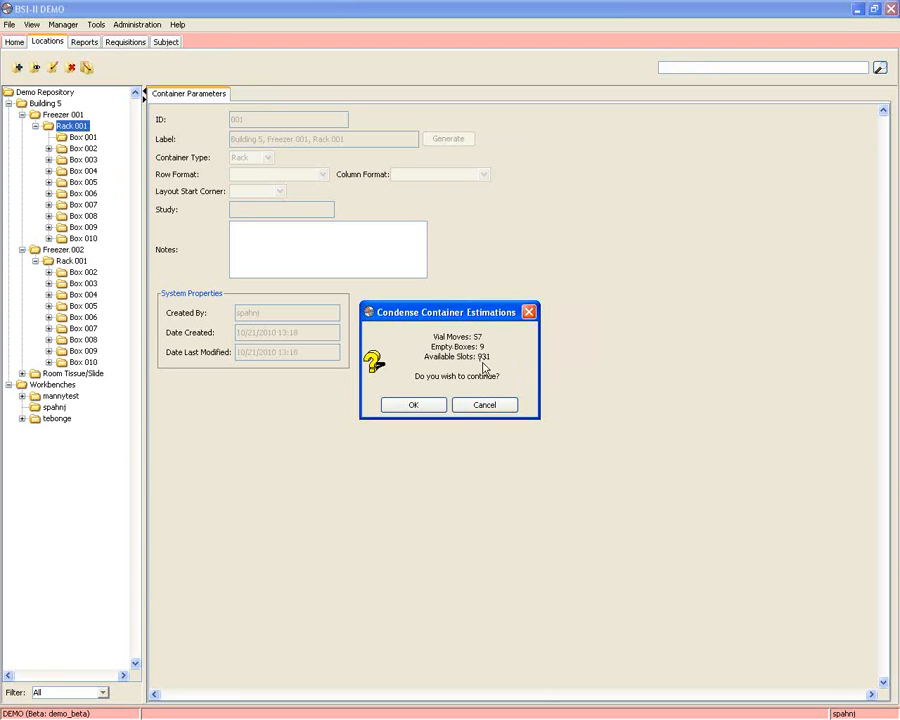
pyautogui.click(413, 405)
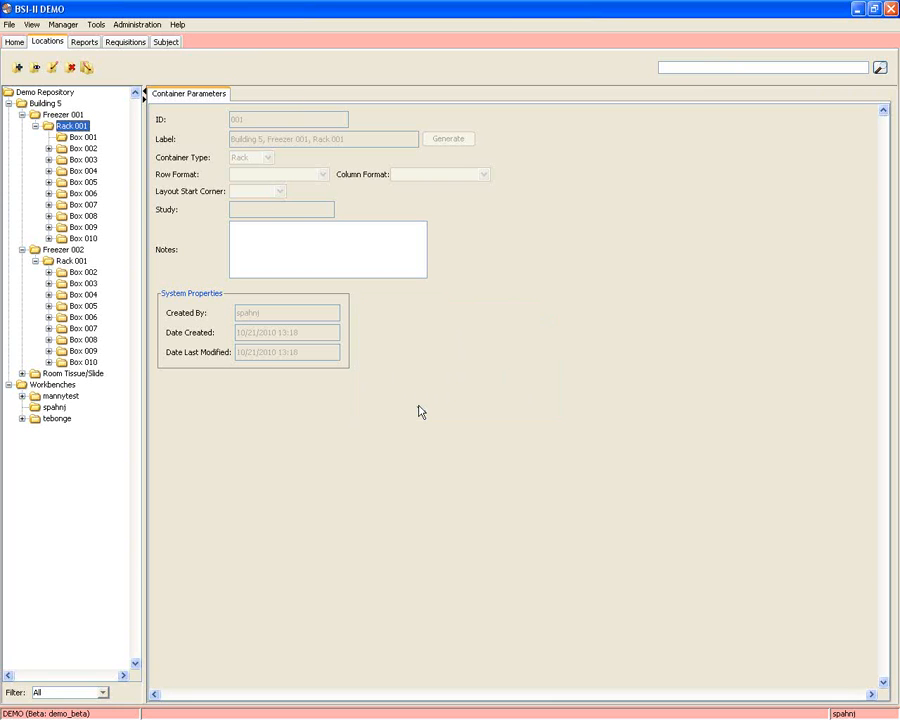
pyautogui.click(81, 137)
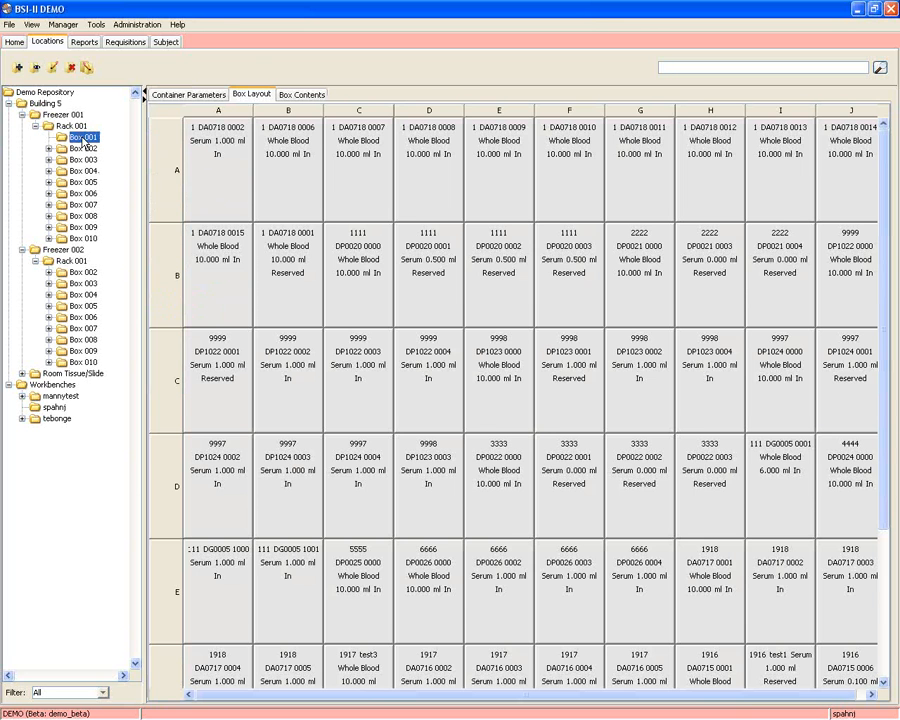
pyautogui.scroll(-4, 434, 498)
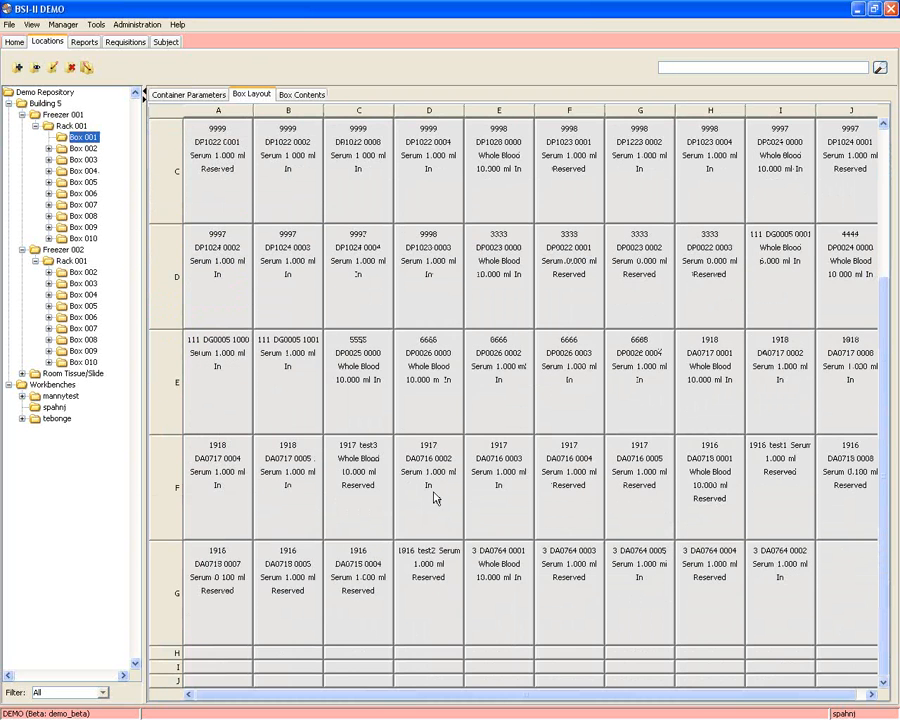
pyautogui.scroll(4, 433, 494)
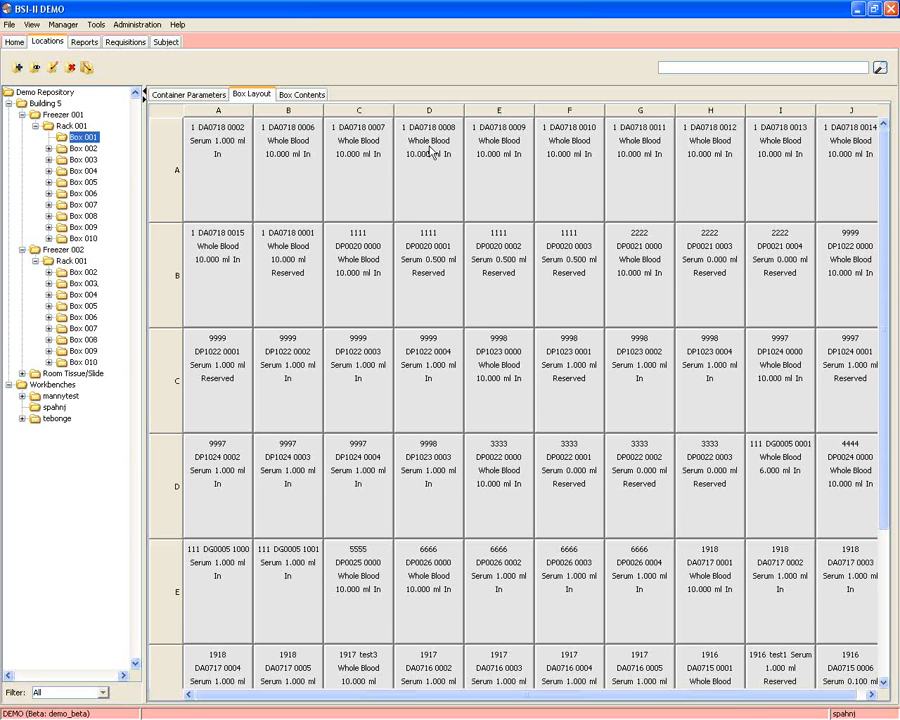
pyautogui.rightClick(564, 142)
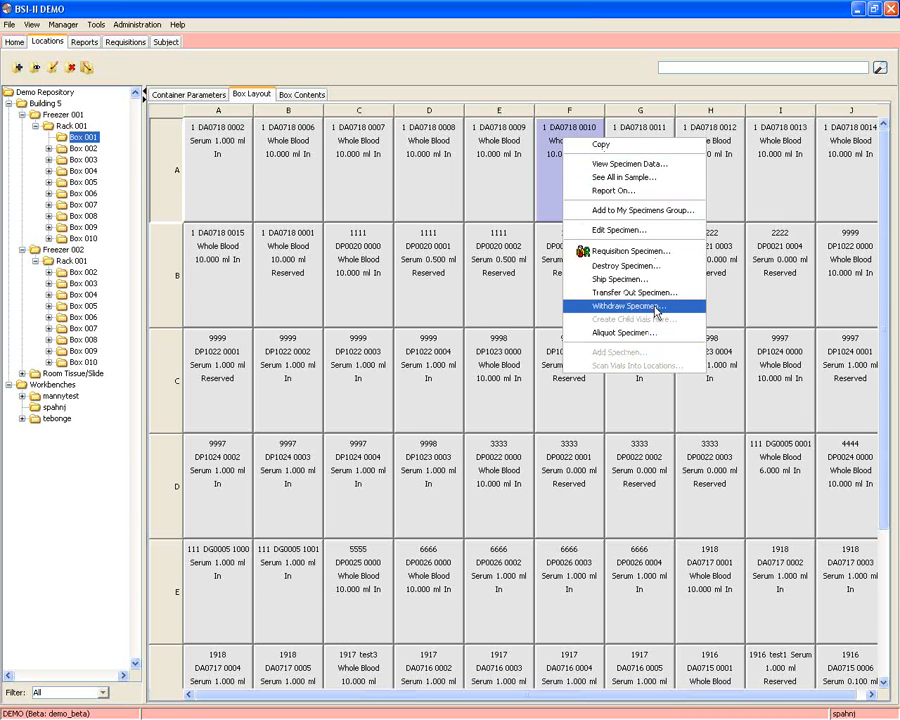
pyautogui.click(638, 166)
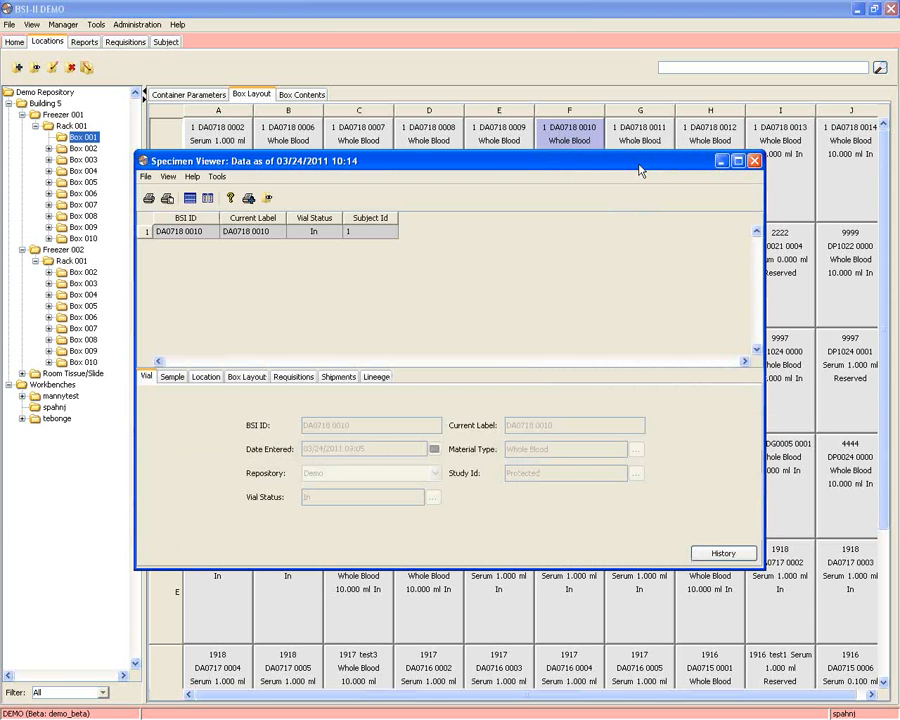
pyautogui.click(375, 380)
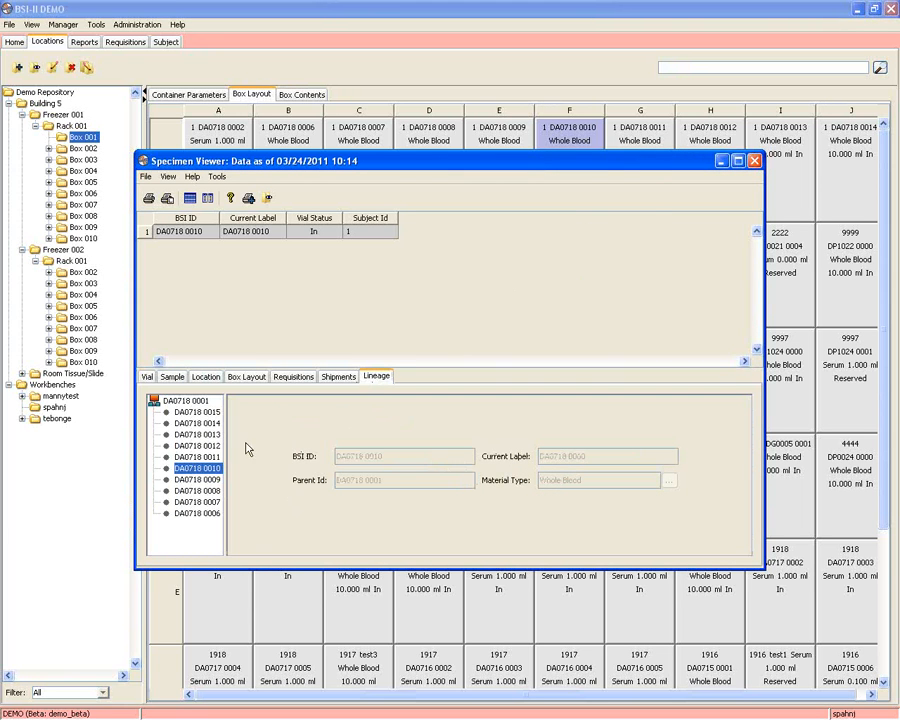
pyautogui.moveTo(224, 443); pyautogui.dragTo(247, 442)
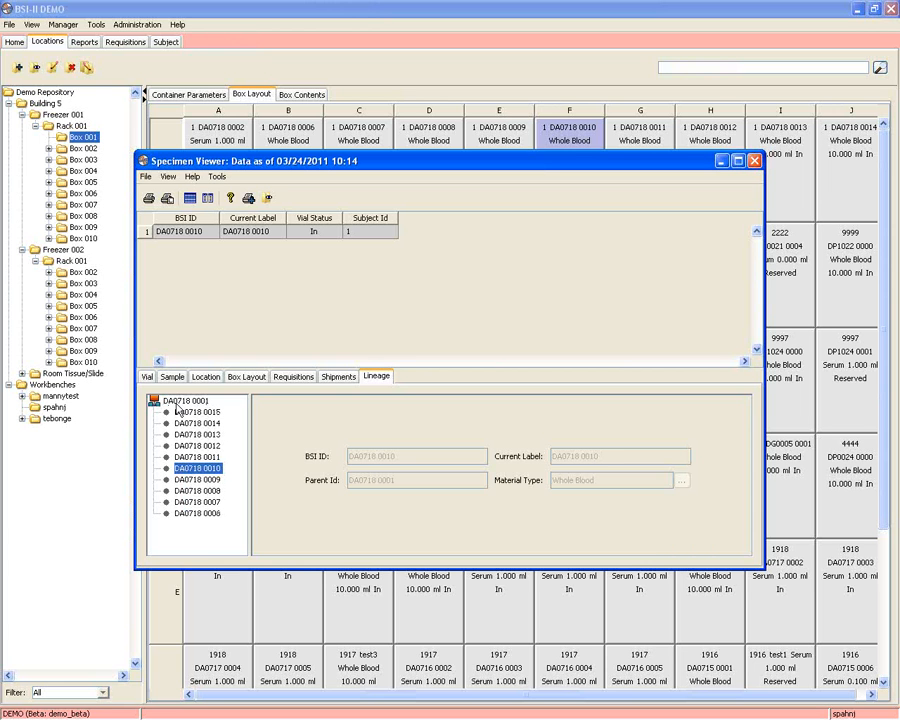
pyautogui.click(754, 161)
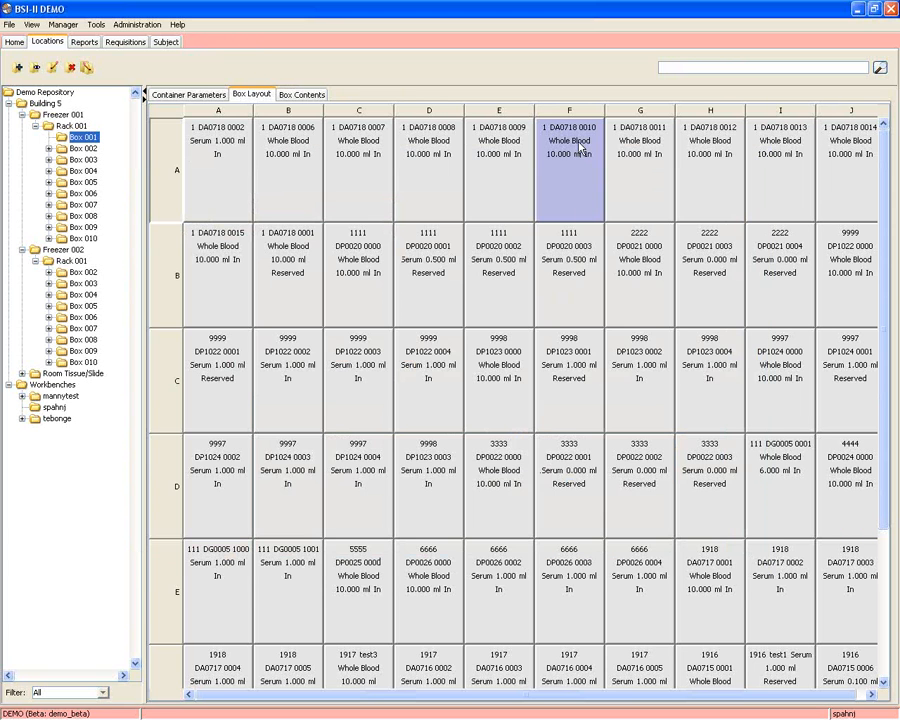
# - Review vial DA0718 0010's specimen data through to its lineage under parent DA0718 0001
pyautogui.rightClick(580, 148)
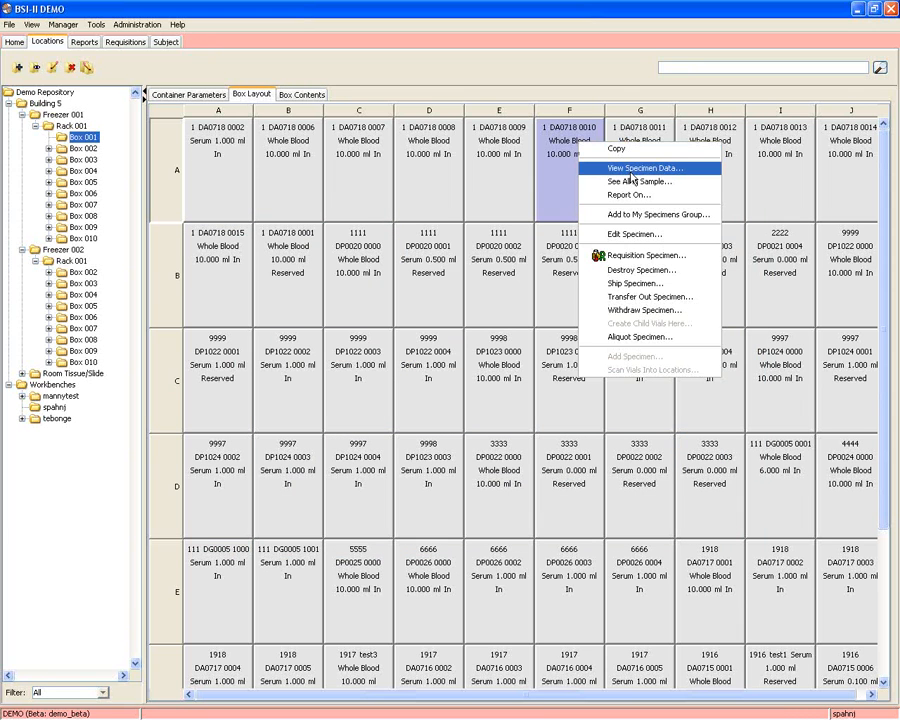
pyautogui.click(612, 169)
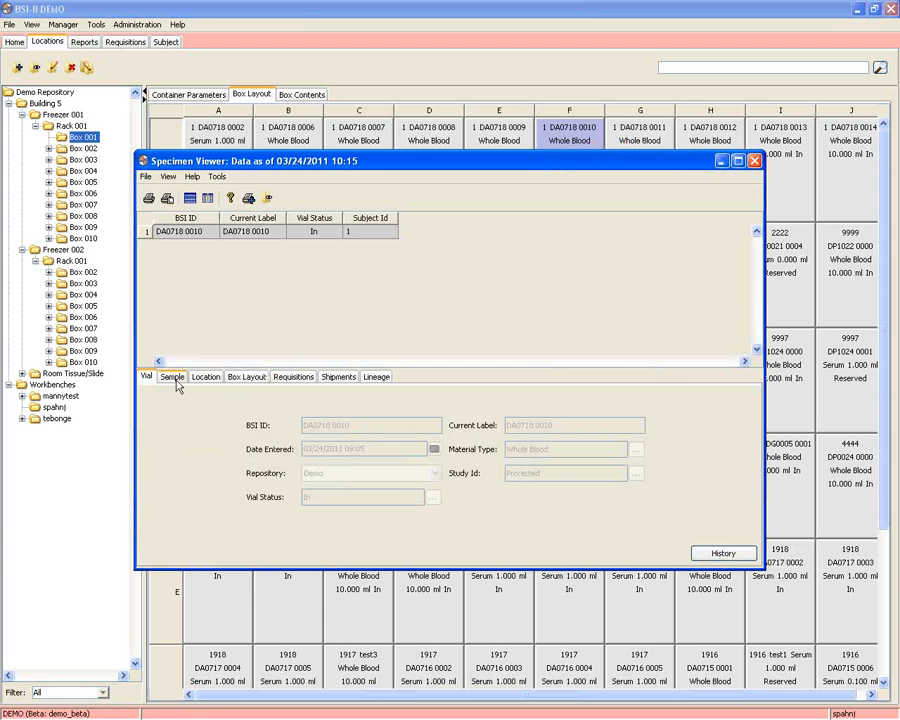
pyautogui.click(175, 379)
pyautogui.click(198, 378)
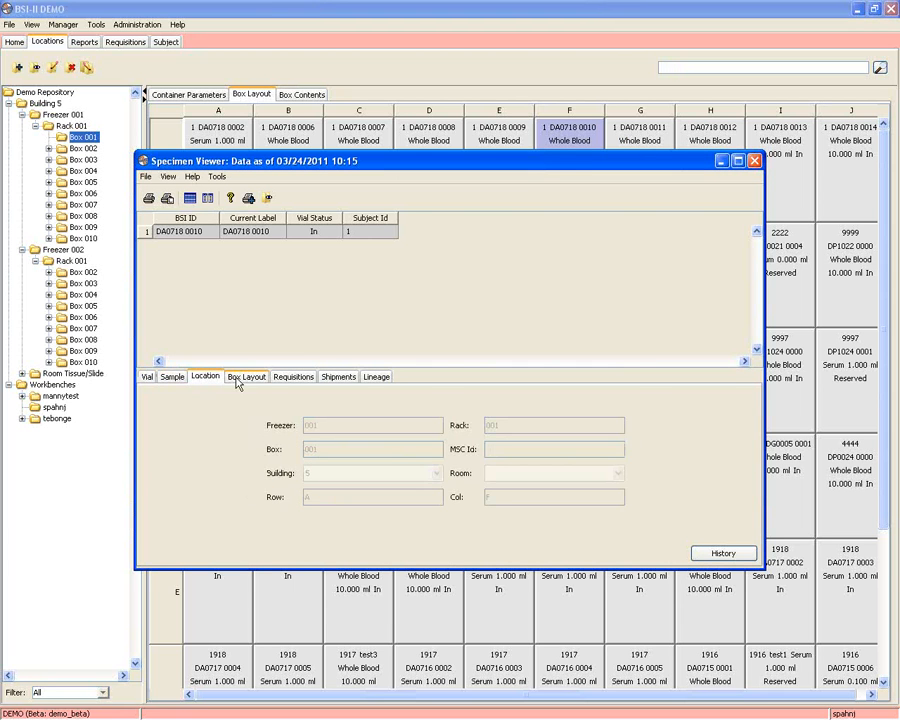
pyautogui.click(240, 379)
pyautogui.click(296, 378)
pyautogui.click(328, 378)
pyautogui.click(296, 378)
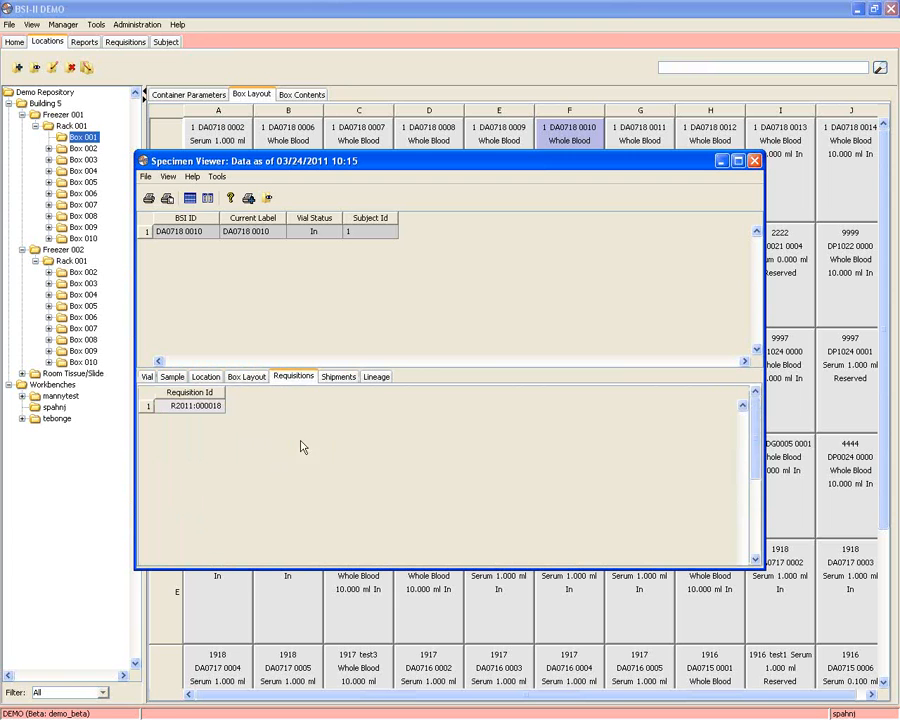
pyautogui.click(378, 378)
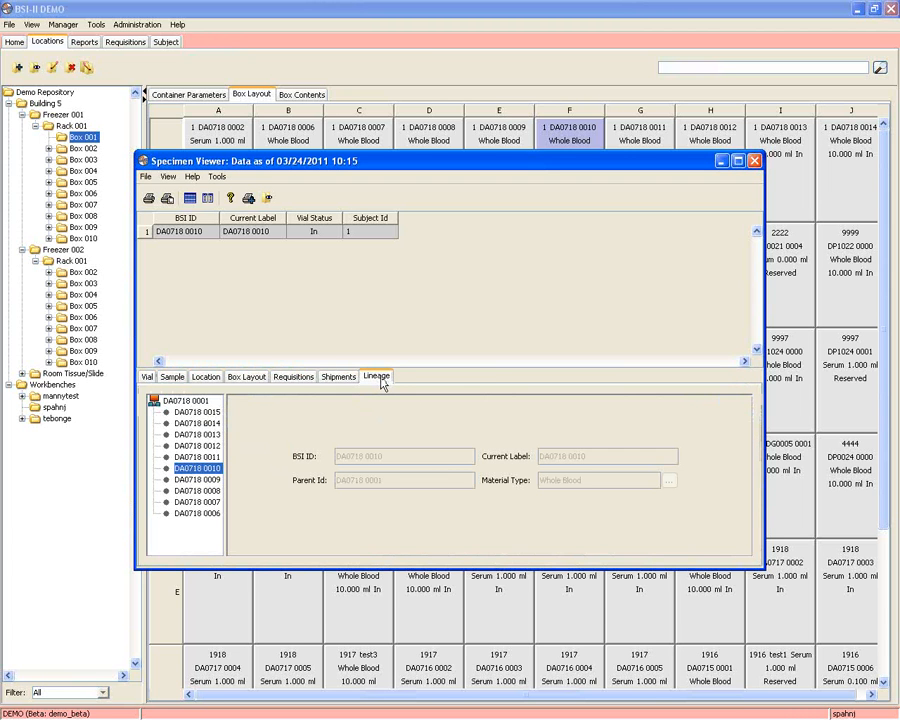
pyautogui.moveTo(227, 437); pyautogui.dragTo(259, 437)
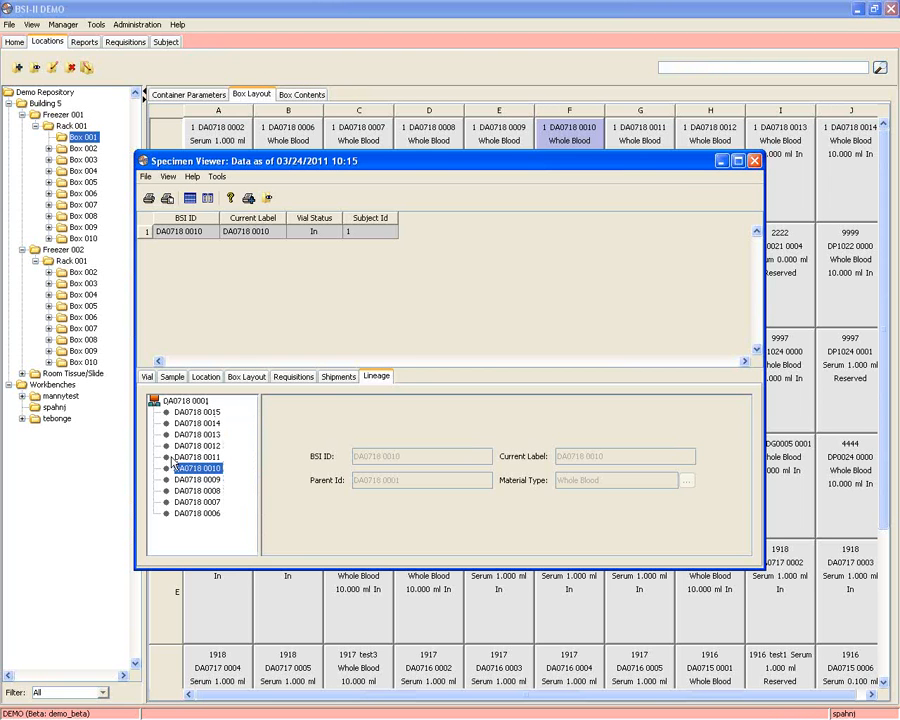
# - Close the Specimen Viewer and open requisition R2011:000017 from the Requisitions list
pyautogui.click(756, 161)
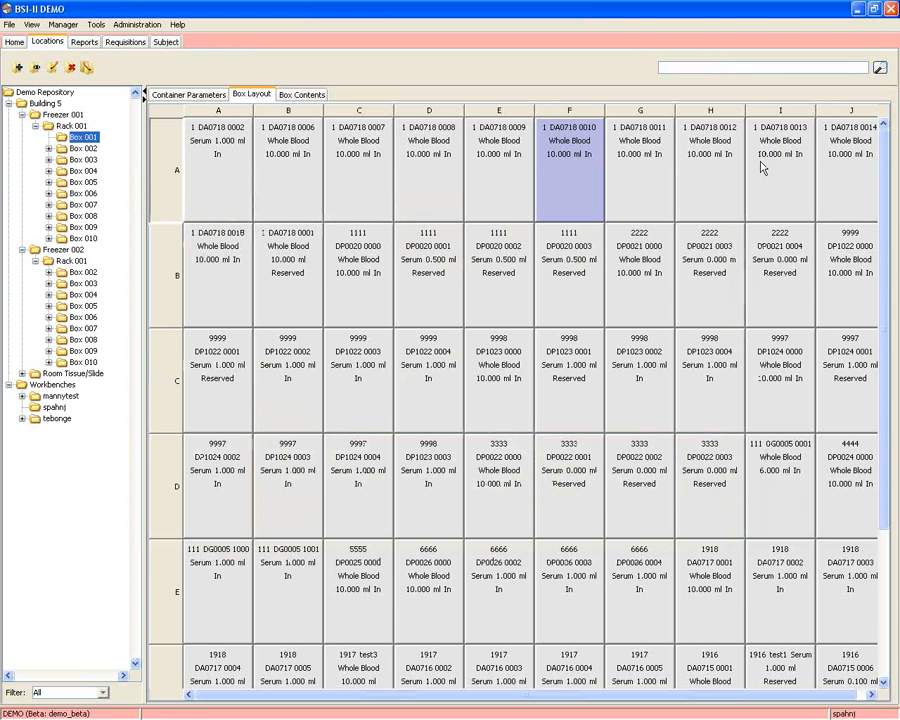
pyautogui.click(130, 45)
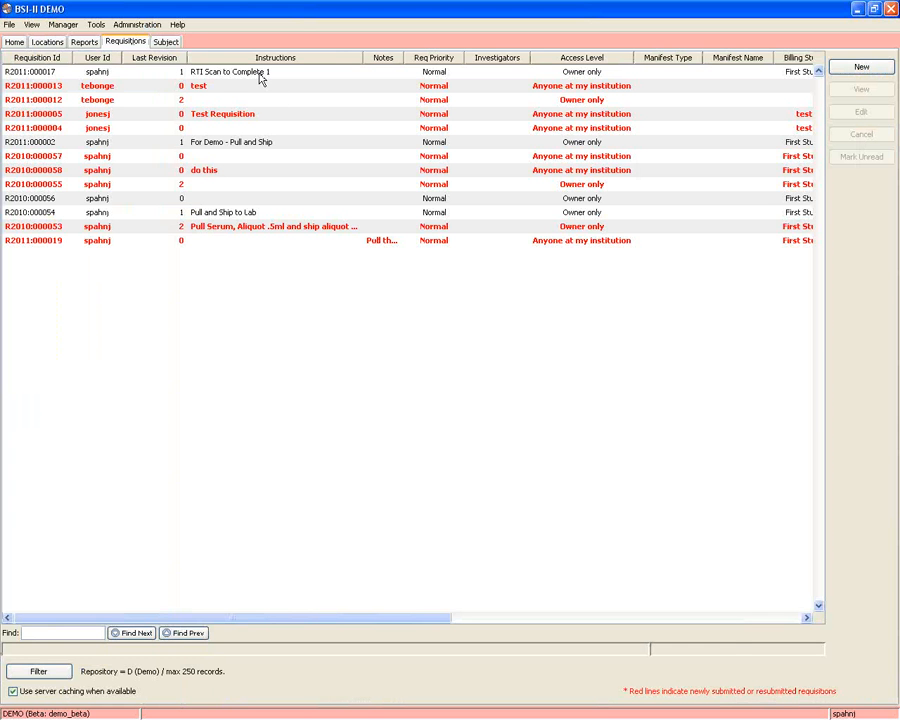
pyautogui.doubleClick(259, 76)
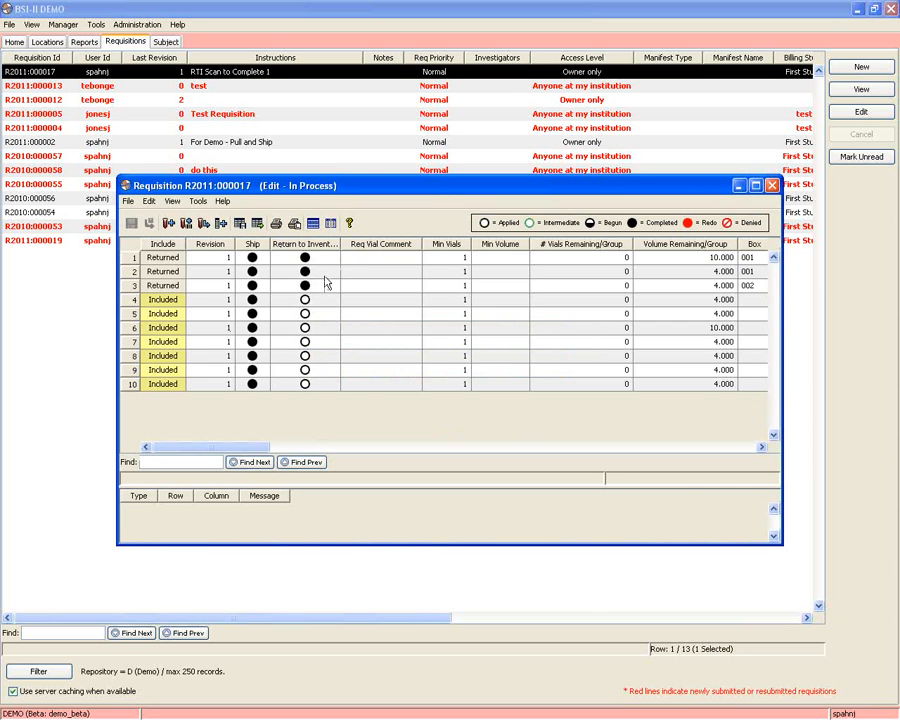
# - Select the seven included vials in rows 4–10 and bring up their Change Status actions
pyautogui.moveTo(309, 302); pyautogui.dragTo(307, 383)
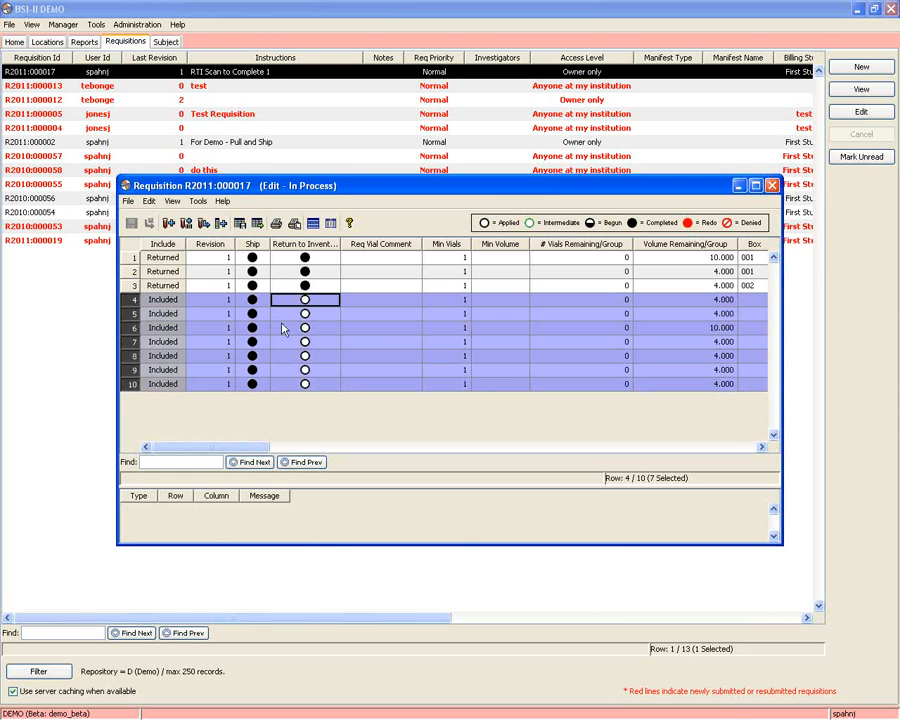
pyautogui.rightClick(311, 252)
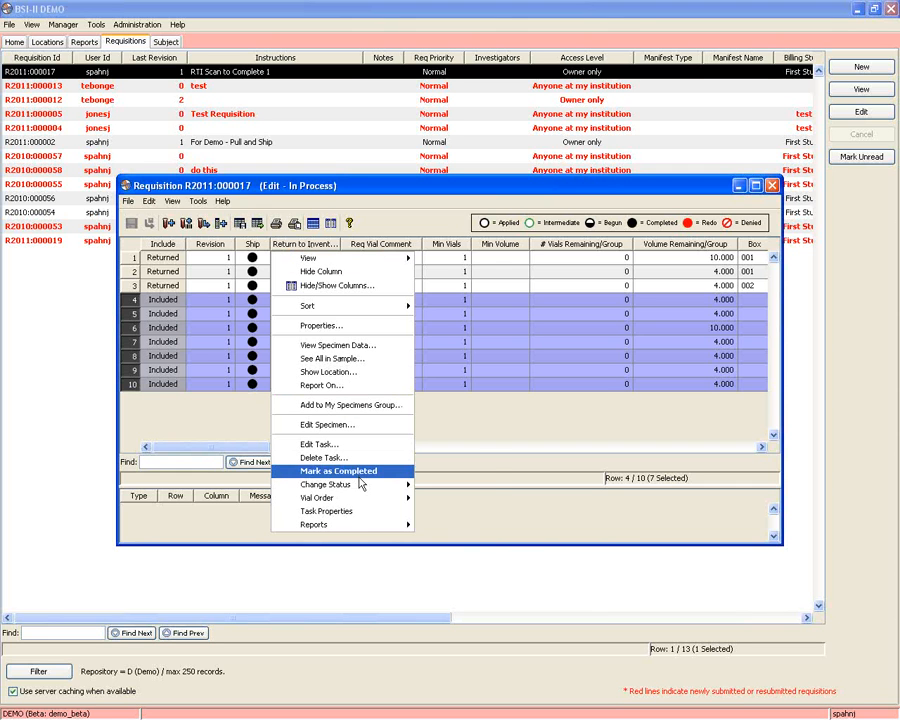
pyautogui.moveTo(360, 485)
# - Create a Scan to Complete task for the seven vials and launch the vial scanning wizard
pyautogui.click(467, 522)
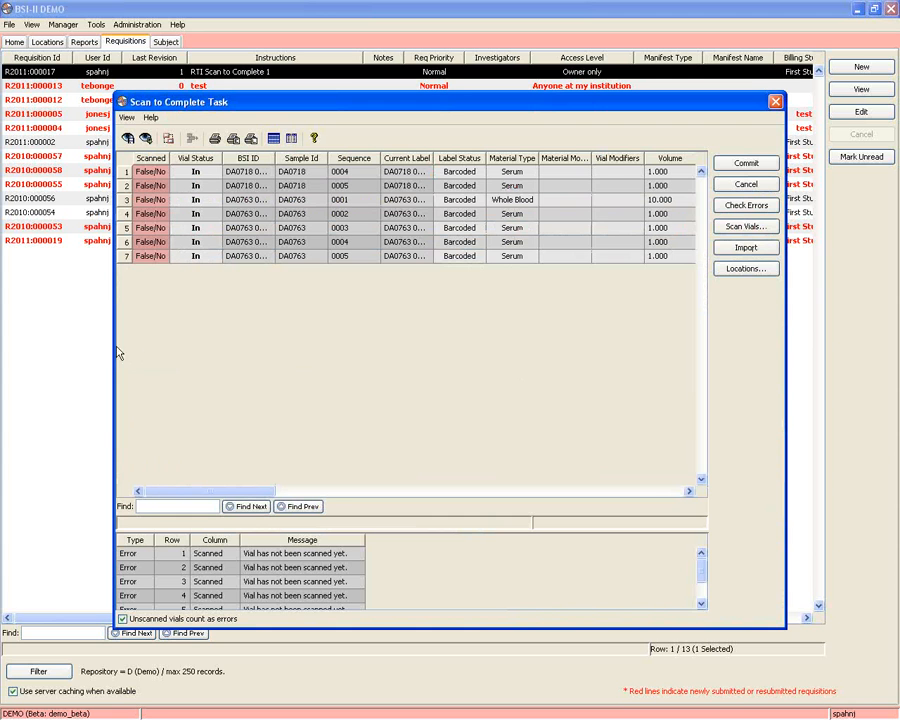
pyautogui.moveTo(114, 341); pyautogui.dragTo(46, 317)
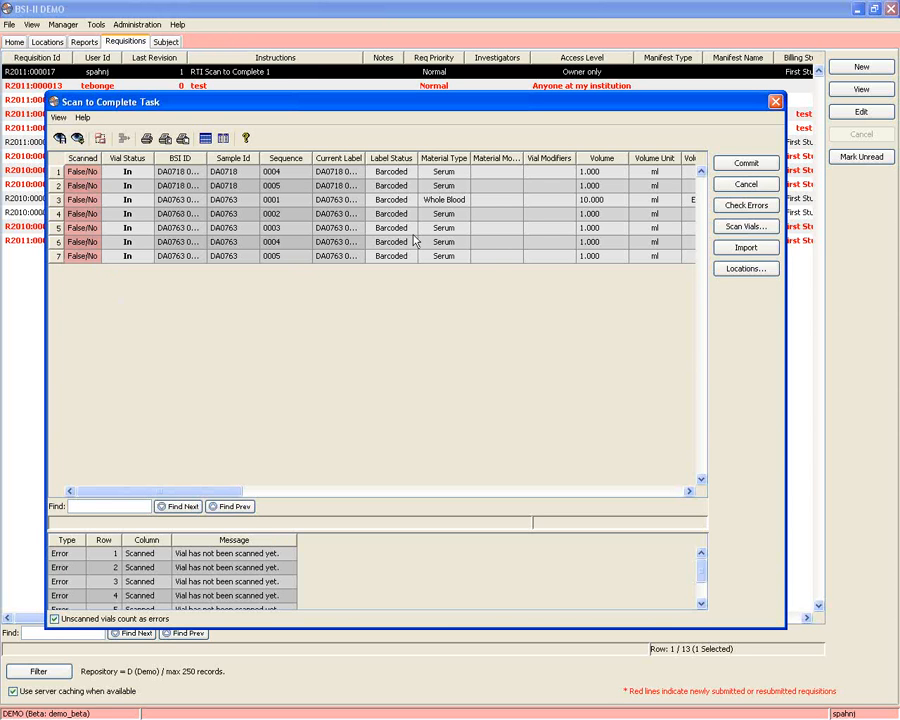
pyautogui.click(745, 228)
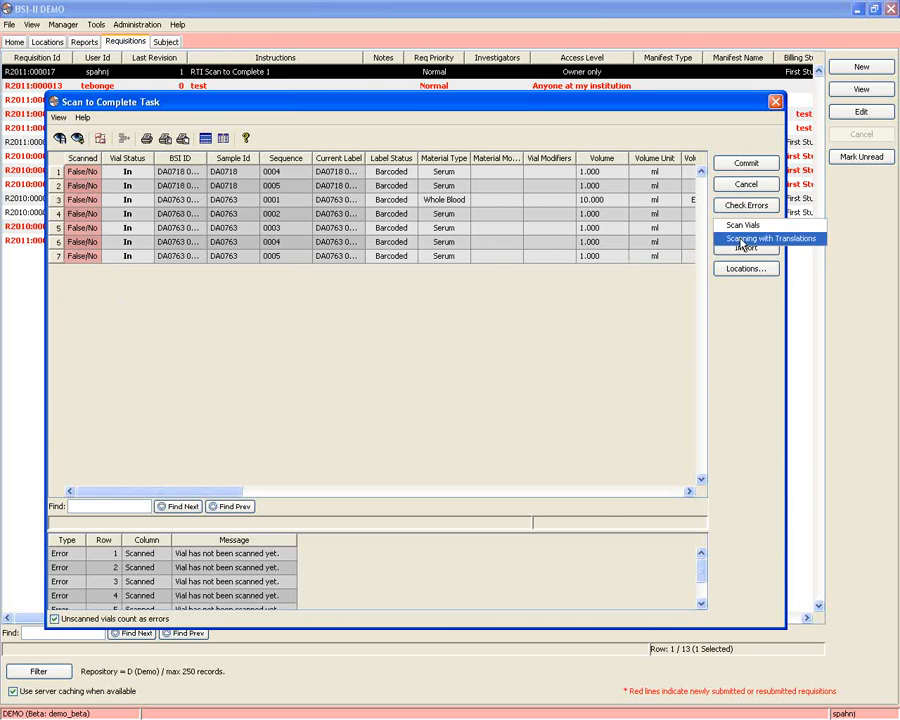
pyautogui.click(742, 226)
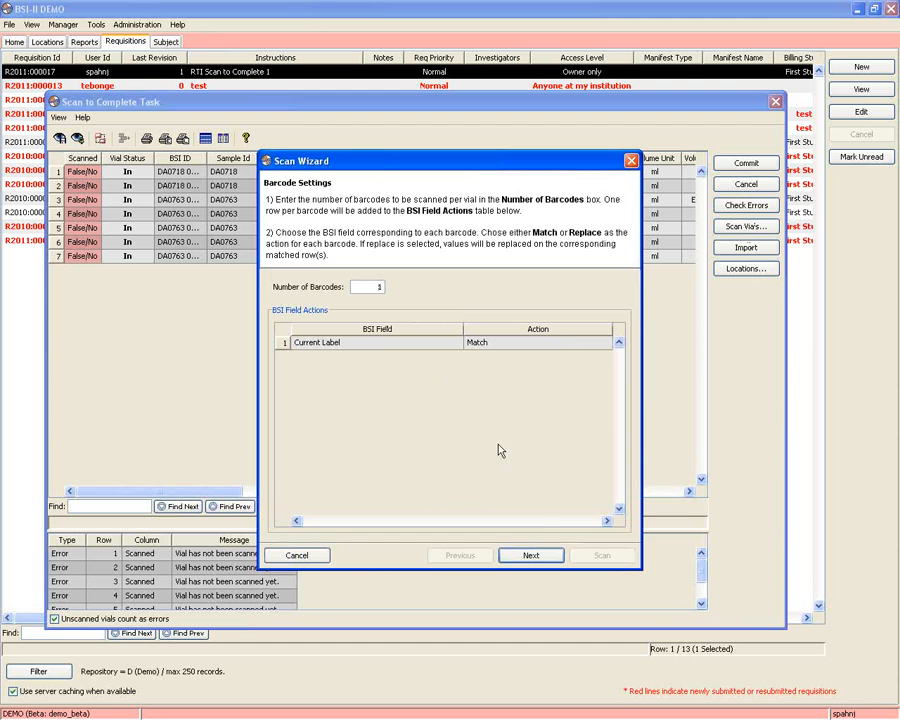
# - Reserve Box 002 in Building 5, Freezer 001, Rack 001 as the vials' storage location
pyautogui.click(546, 557)
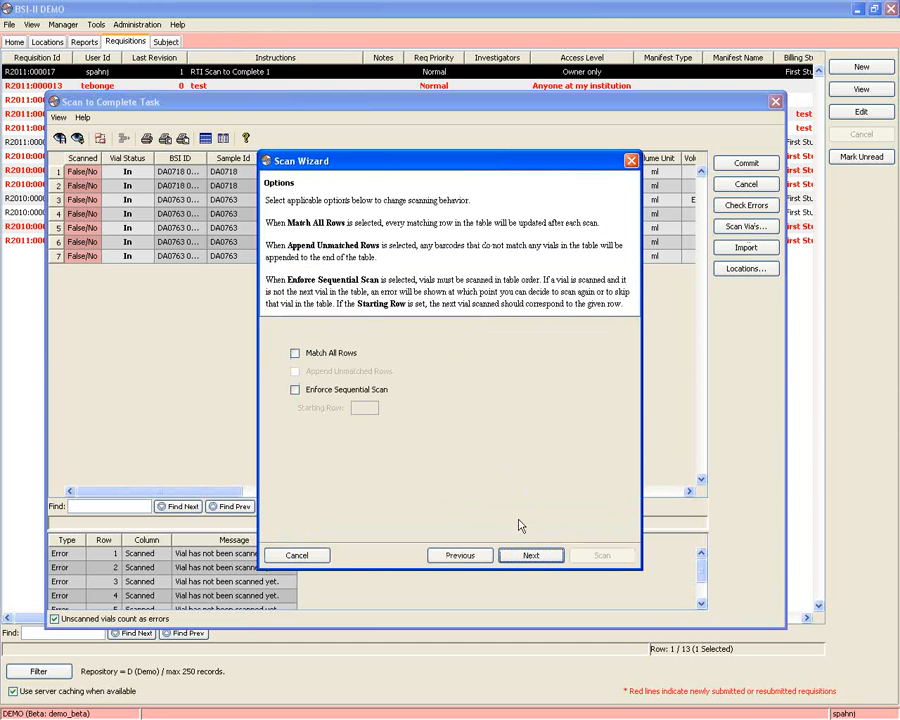
pyautogui.click(543, 557)
pyautogui.click(289, 309)
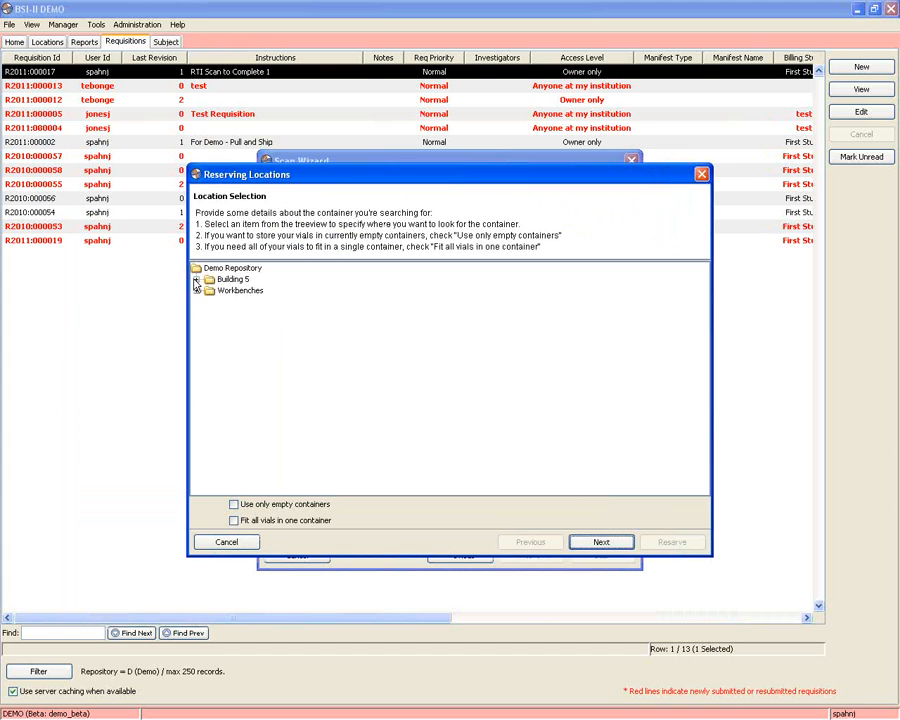
pyautogui.click(197, 280)
pyautogui.click(210, 290)
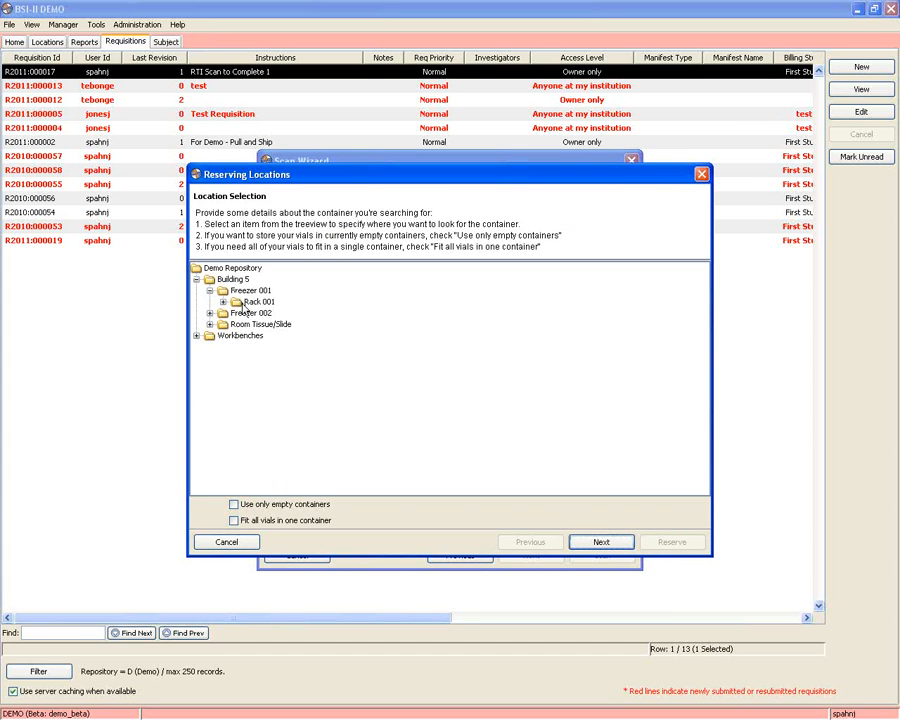
pyautogui.click(223, 302)
pyautogui.click(266, 325)
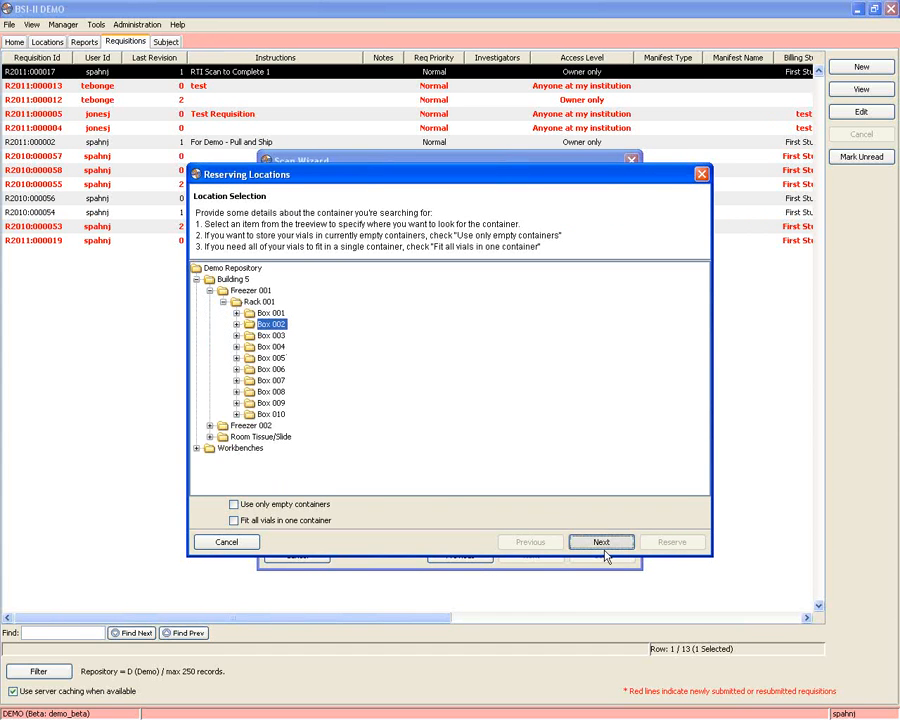
pyautogui.click(601, 542)
pyautogui.click(266, 290)
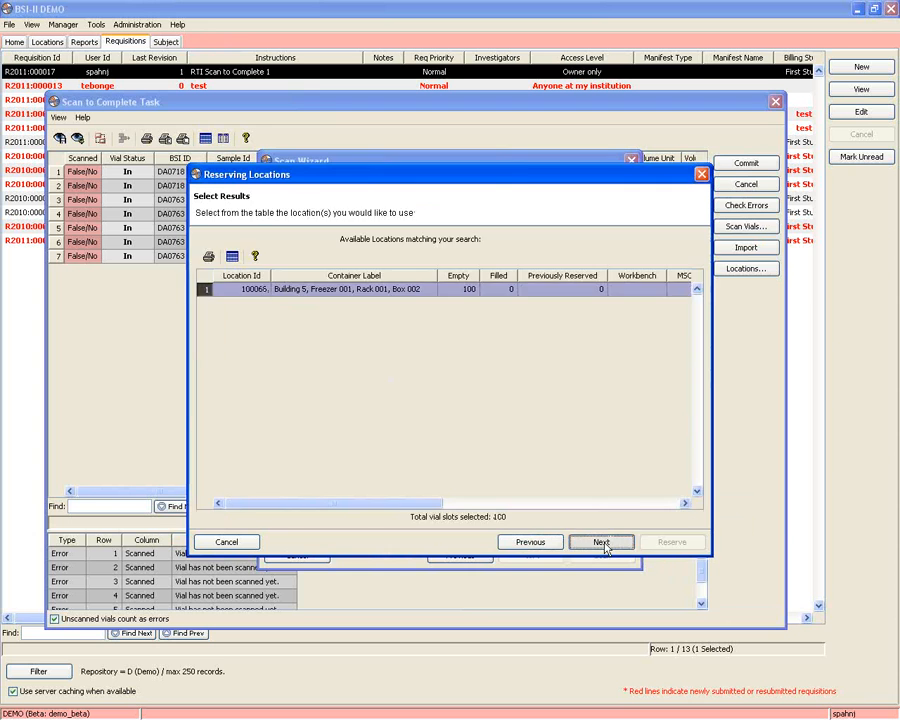
pyautogui.click(601, 542)
pyautogui.click(672, 541)
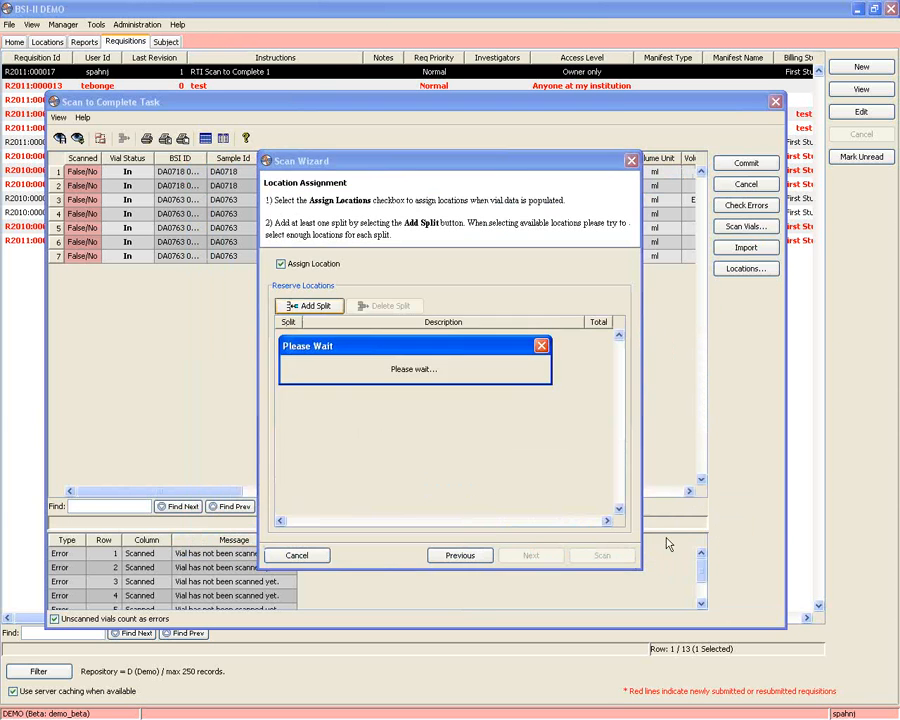
# - Scan vials DA0718 0004 and DA0718 0005 so they are marked scanned in Box 002
pyautogui.click(603, 555)
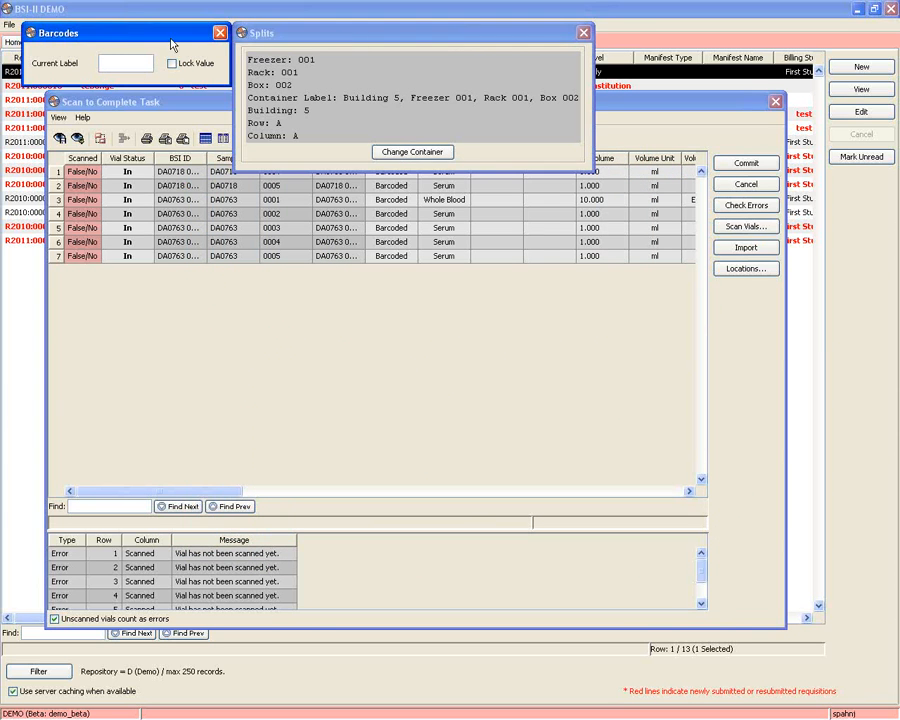
pyautogui.moveTo(350, 35); pyautogui.dragTo(446, 318)
pyautogui.moveTo(115, 33); pyautogui.dragTo(158, 321)
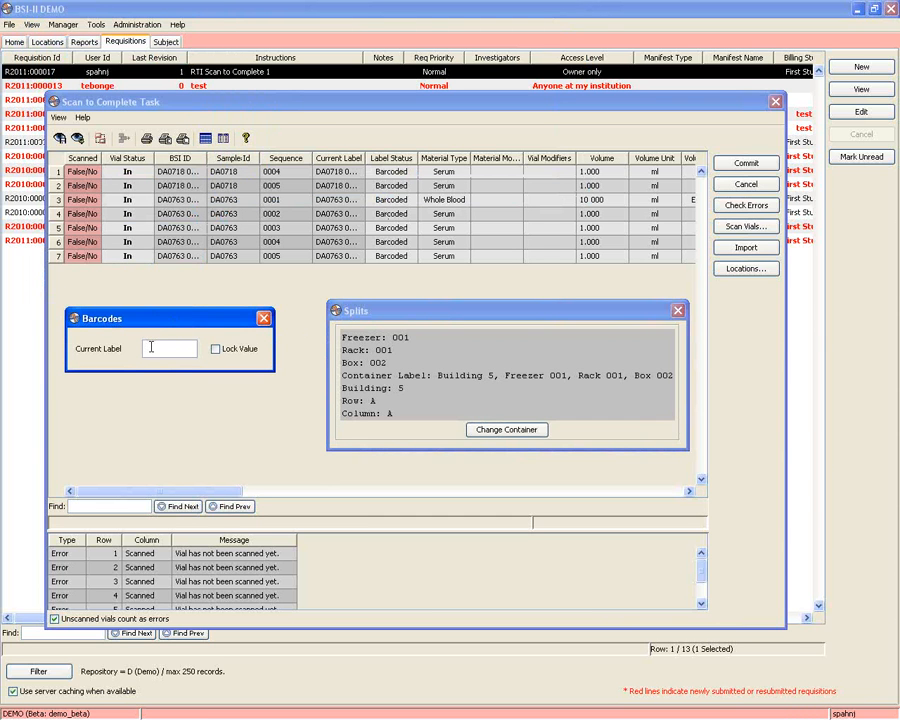
pyautogui.write('Da0718 0004')
pyautogui.press('Return')
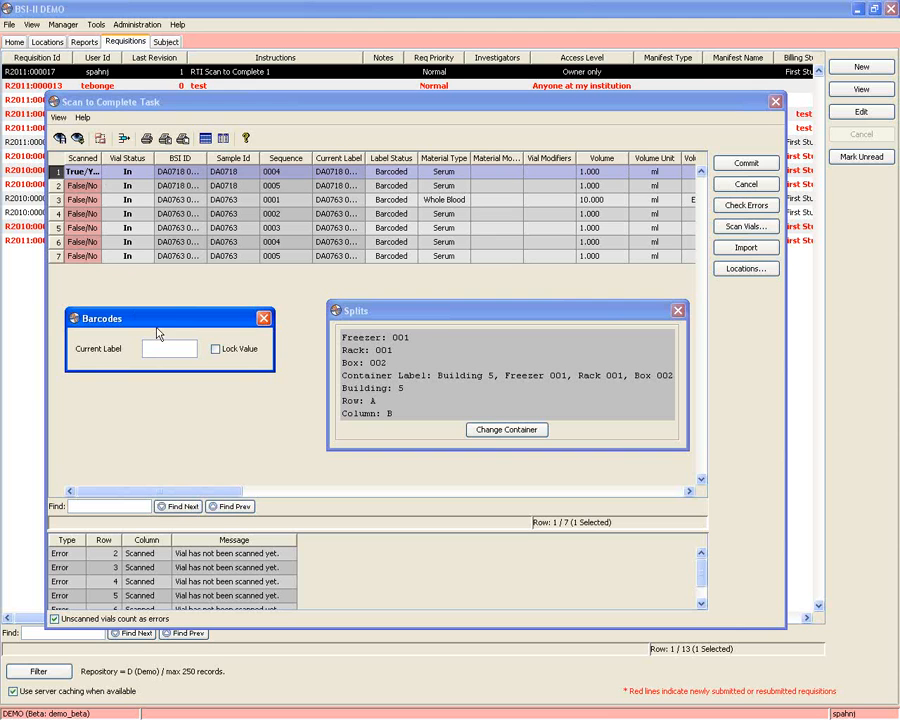
pyautogui.write('DA')
pyautogui.write('0')
pyautogui.write('7')
pyautogui.write('15')
pyautogui.write('8')
pyautogui.write(' 0005')
pyautogui.press('Return')
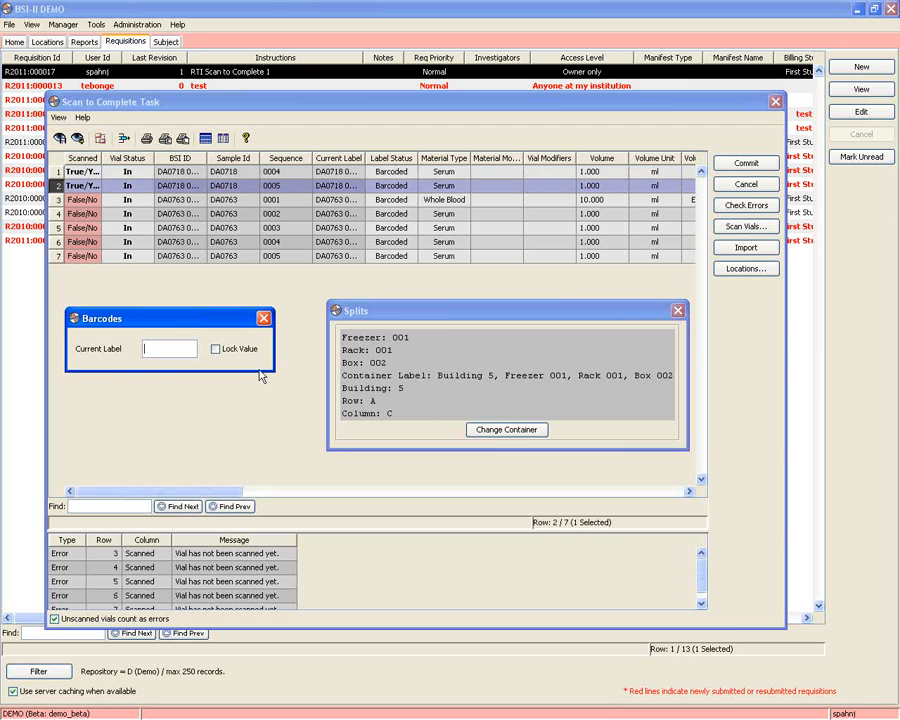
pyautogui.click(264, 319)
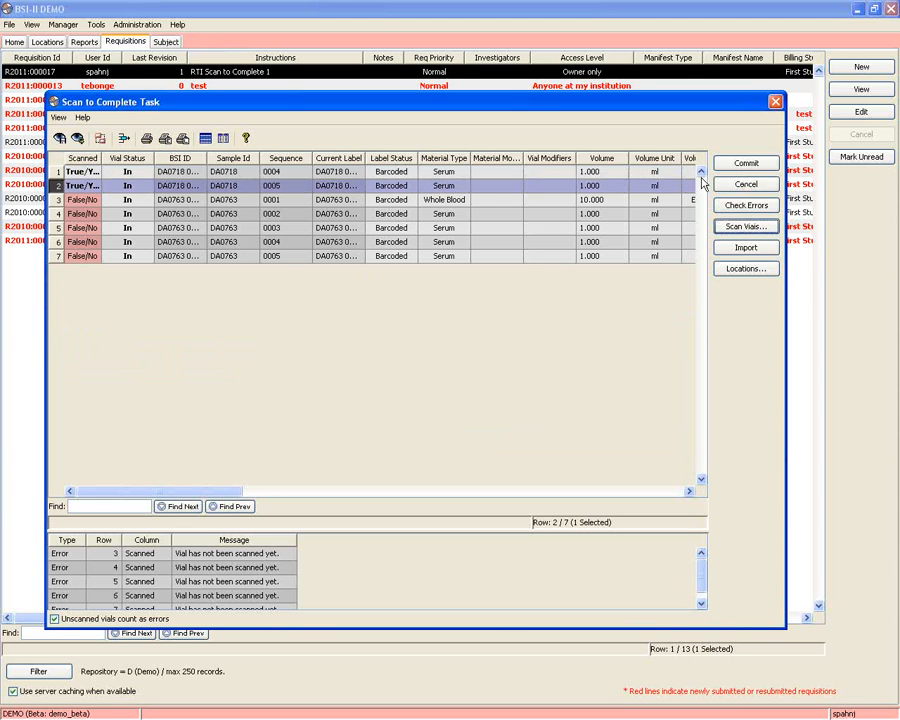
# - Commit the batch, confirming the thaw values were updated and acknowledging the successful commit
pyautogui.click(744, 163)
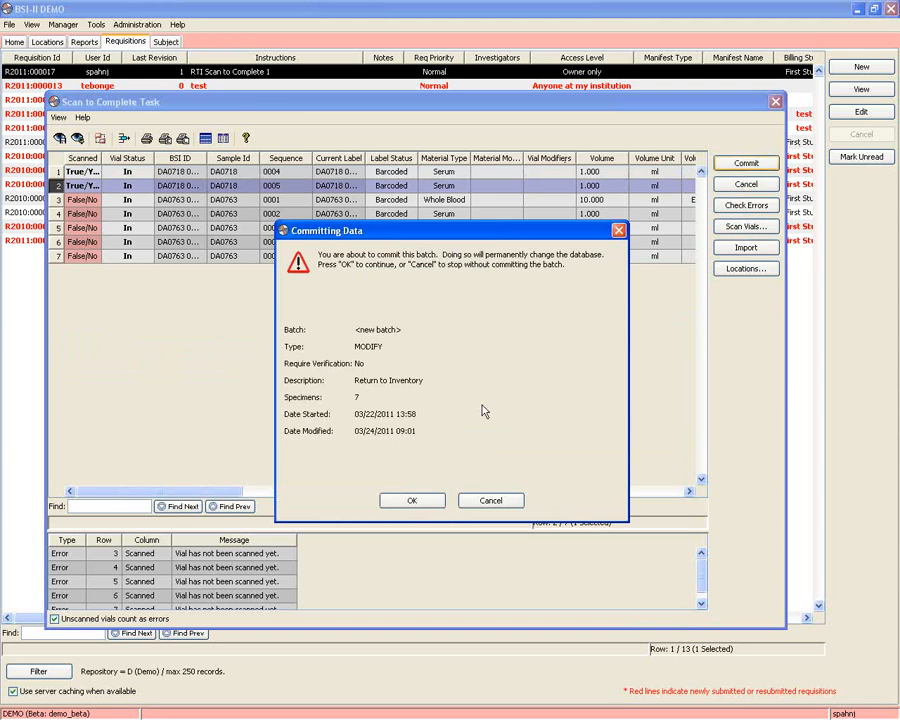
pyautogui.click(427, 499)
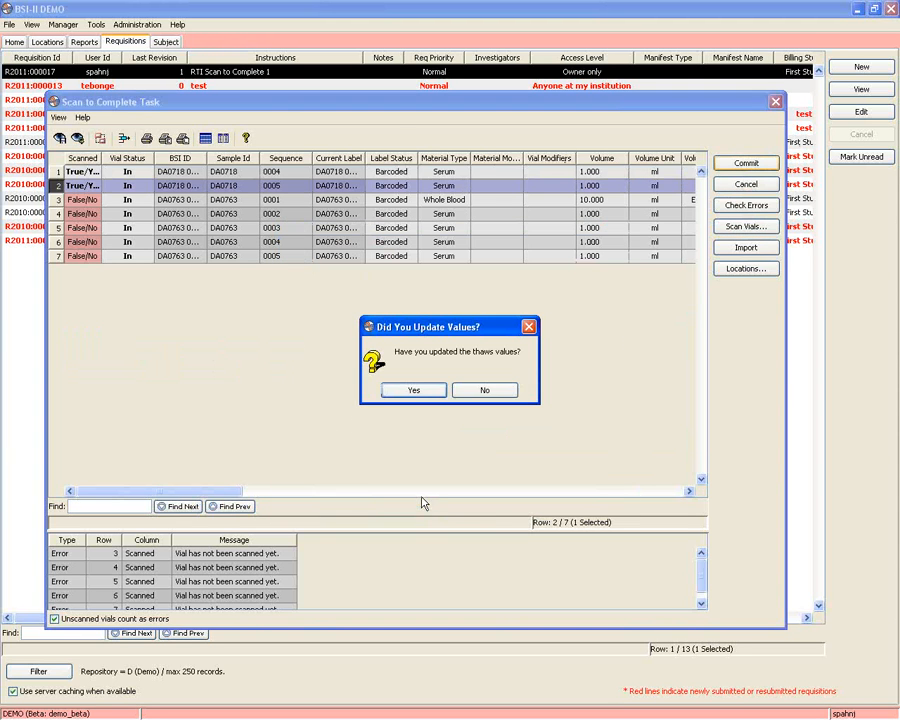
pyautogui.click(410, 387)
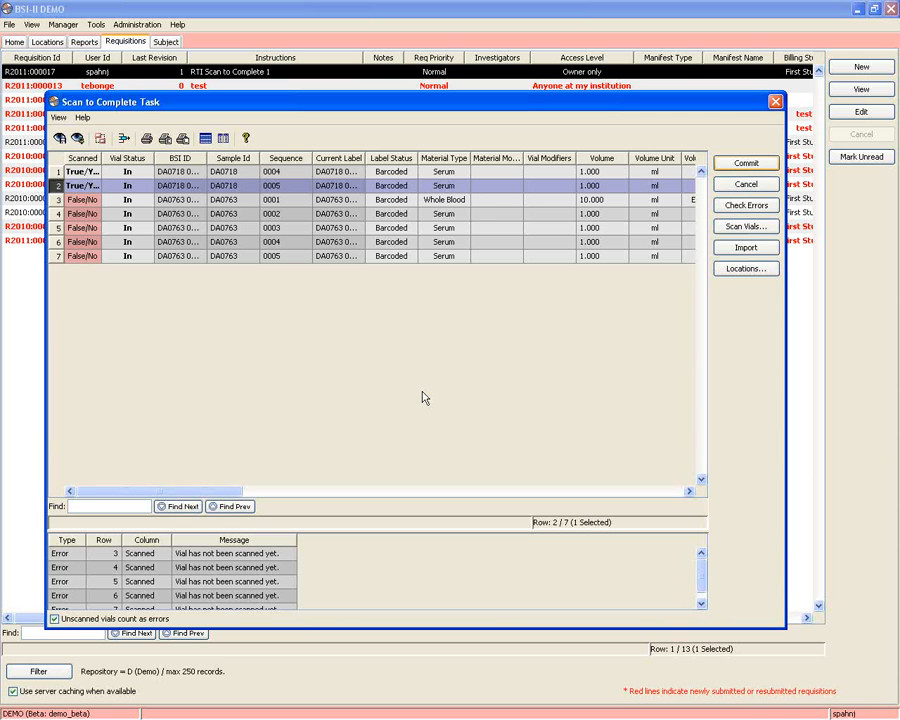
pyautogui.click(421, 390)
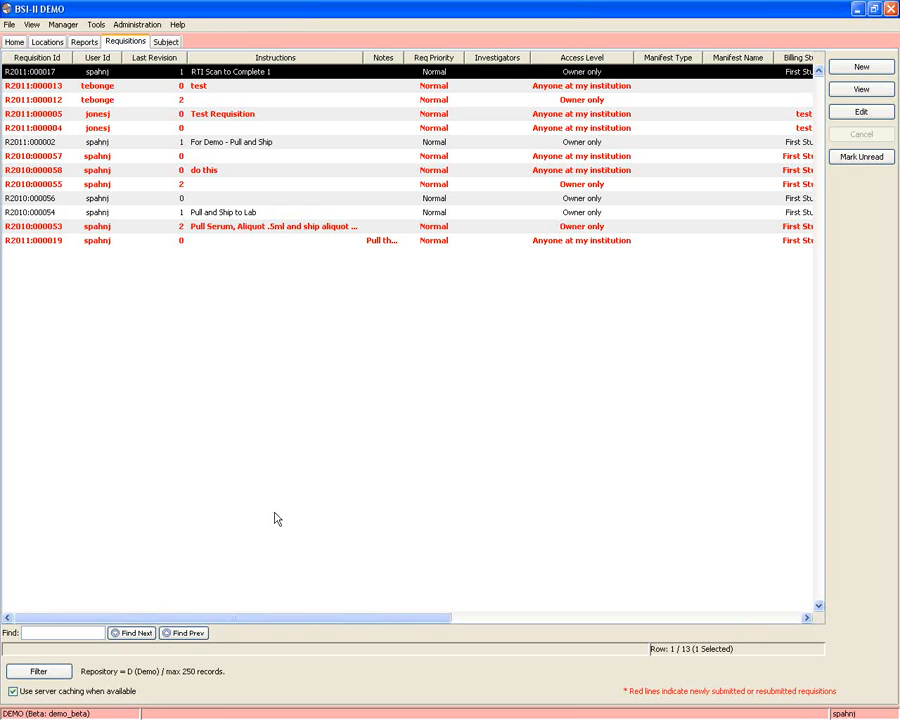
# - Open the Protected study's subject attributes for editing in the Subject Attribute Editor
pyautogui.click(167, 44)
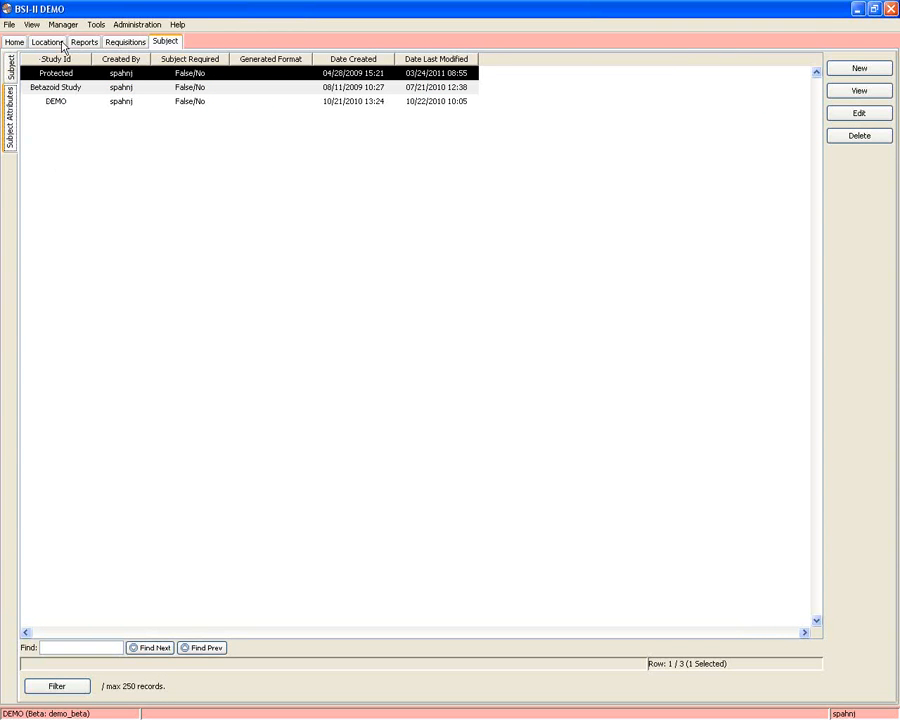
pyautogui.click(62, 25)
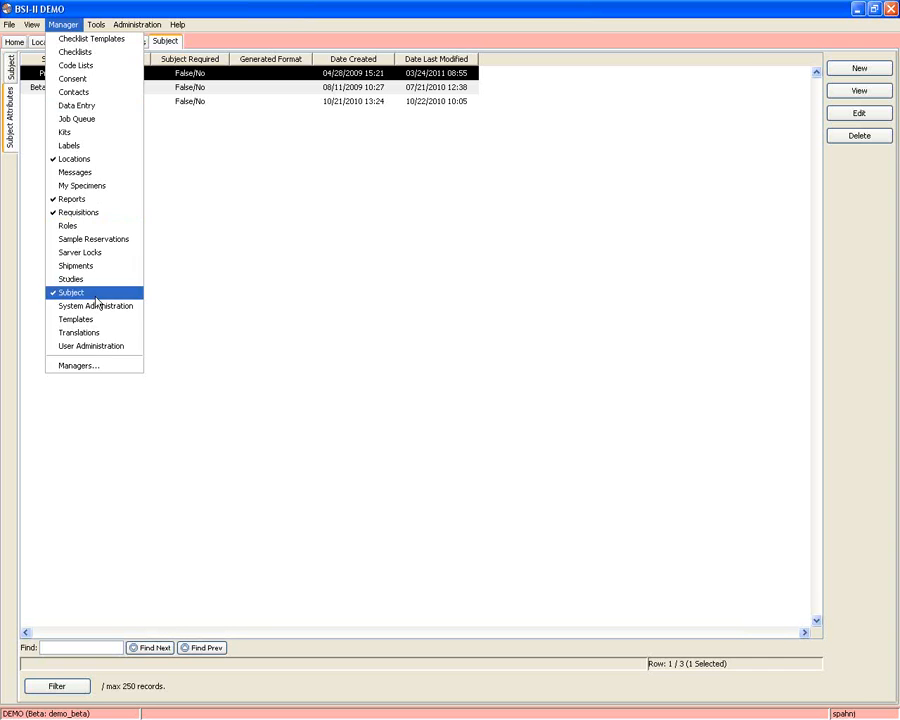
pyautogui.click(280, 300)
pyautogui.click(12, 65)
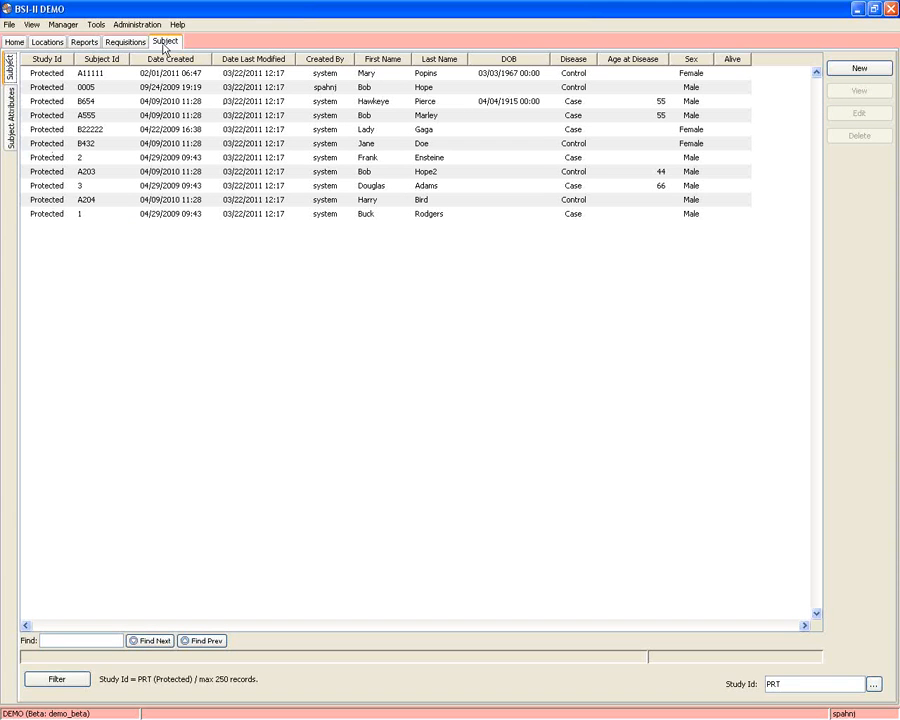
pyautogui.click(12, 140)
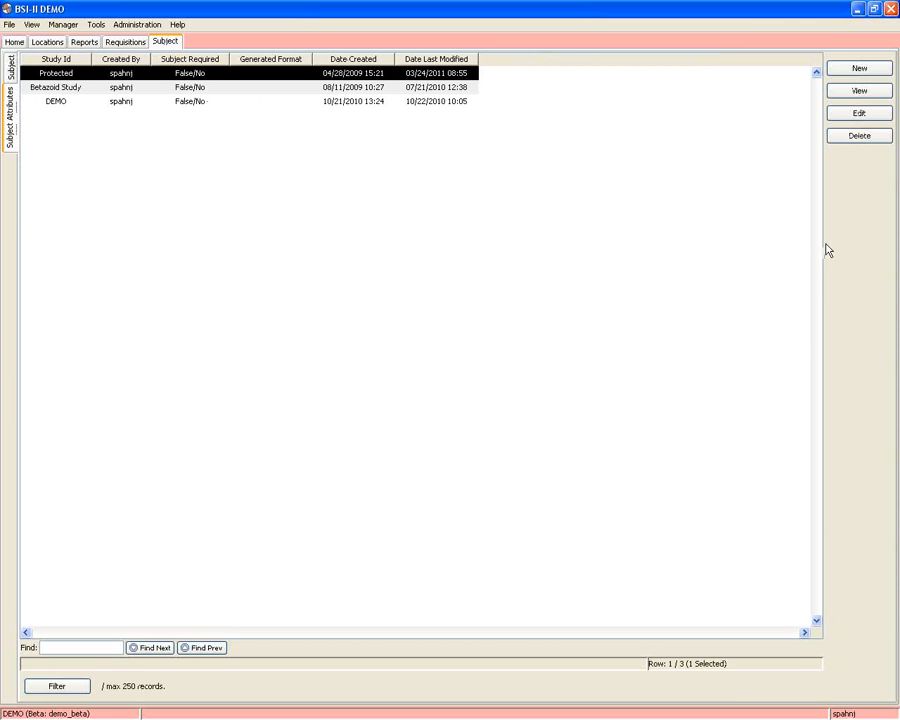
pyautogui.click(843, 114)
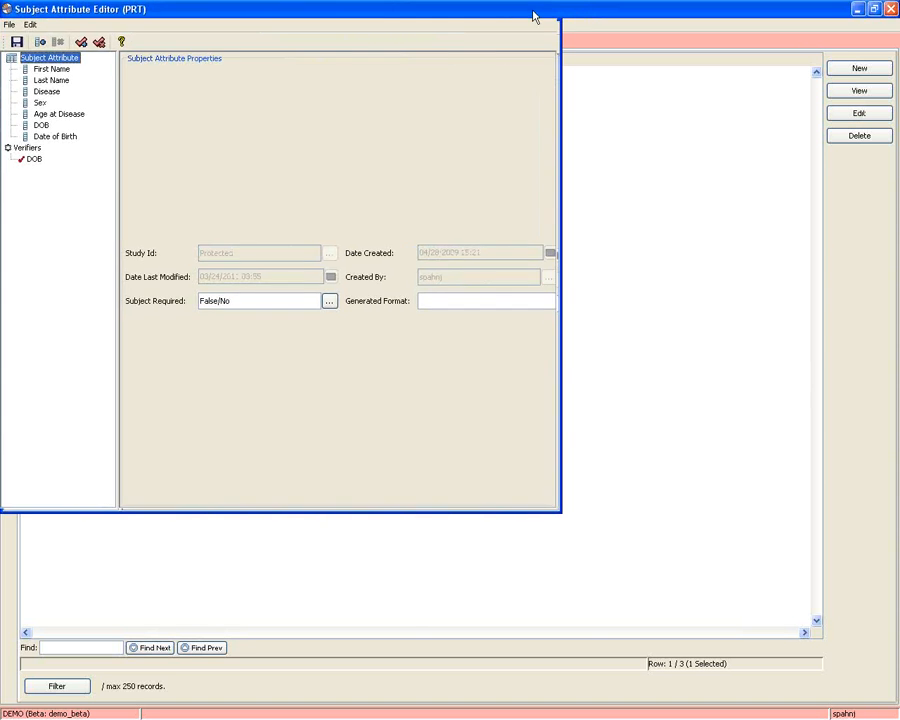
# - Maximize the Subject Attribute Editor and widen its attribute tree panel
pyautogui.click(535, 12)
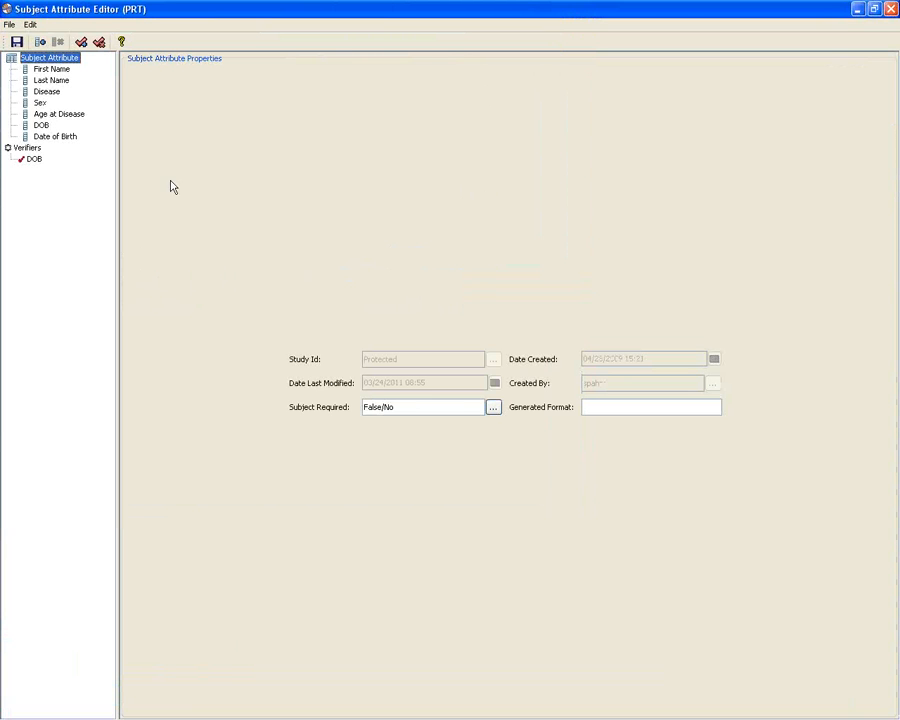
pyautogui.moveTo(117, 169); pyautogui.dragTo(164, 168)
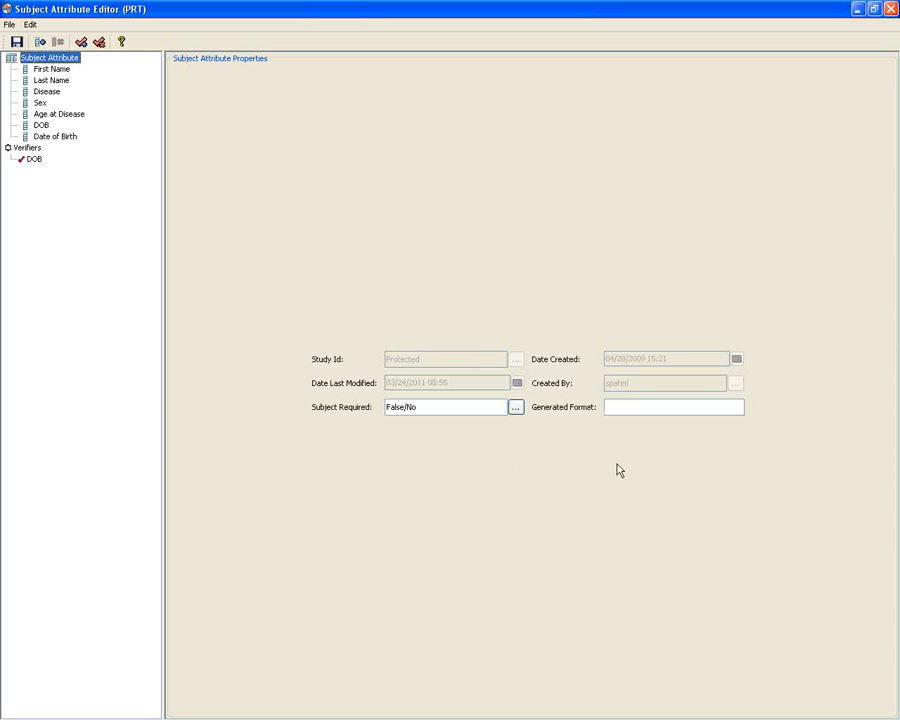
# - Review the First Name, Last Name and Disease properties, including First Name's allowed size and characters
pyautogui.click(54, 69)
pyautogui.click(50, 81)
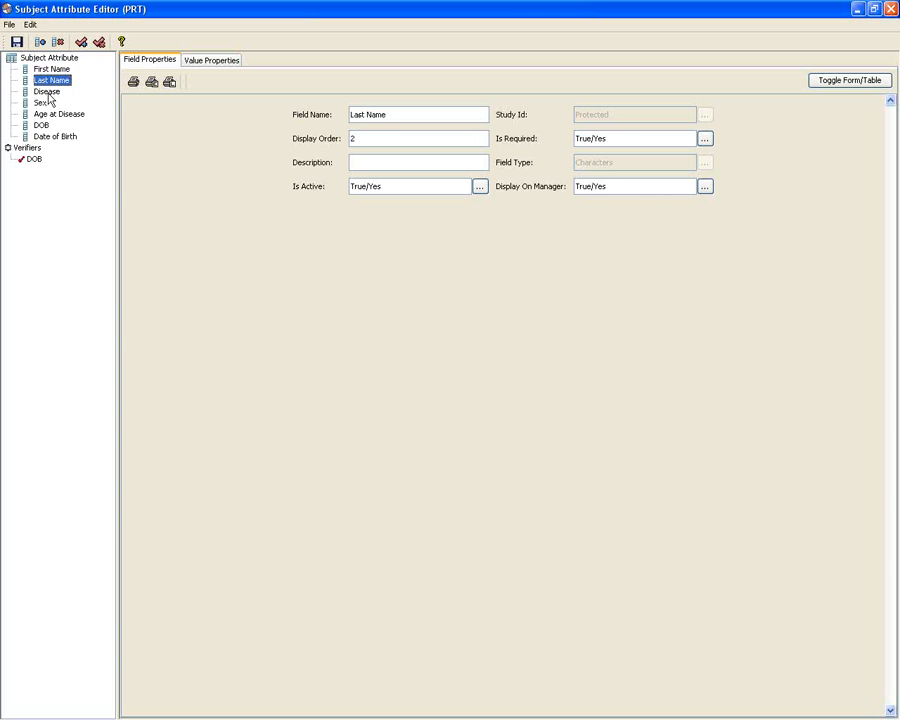
pyautogui.click(47, 91)
pyautogui.click(51, 70)
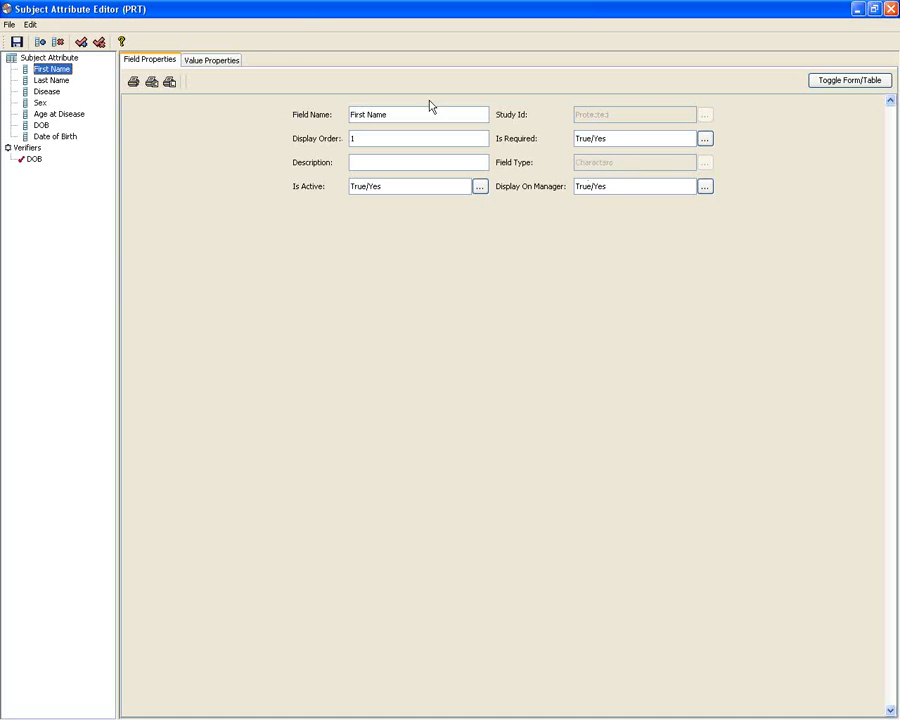
pyautogui.click(230, 65)
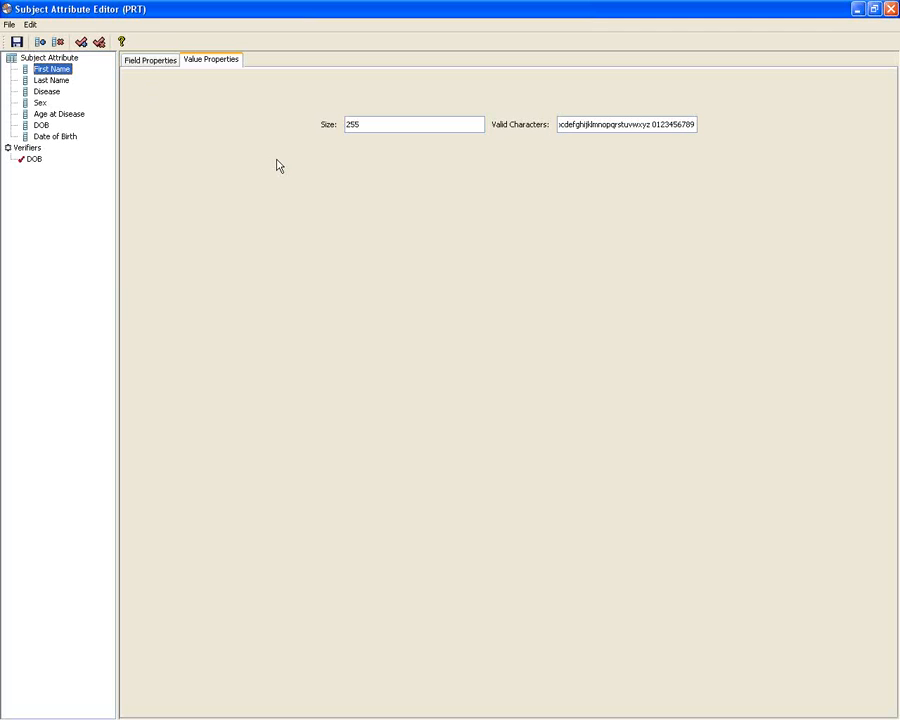
# - Review the Sex field's value list and the Age at Disease value limits
pyautogui.click(44, 103)
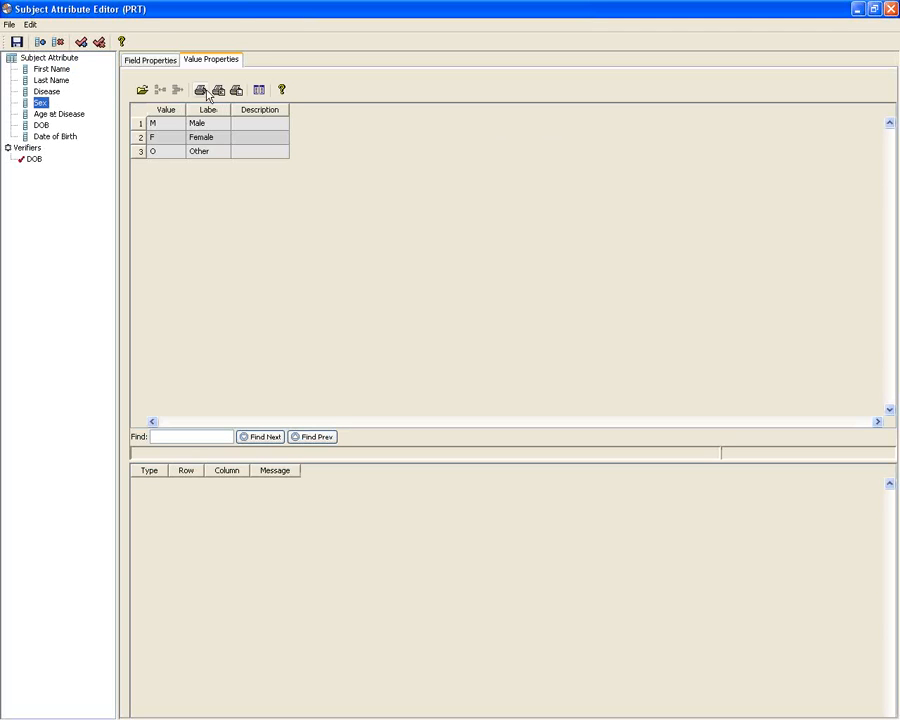
pyautogui.click(151, 61)
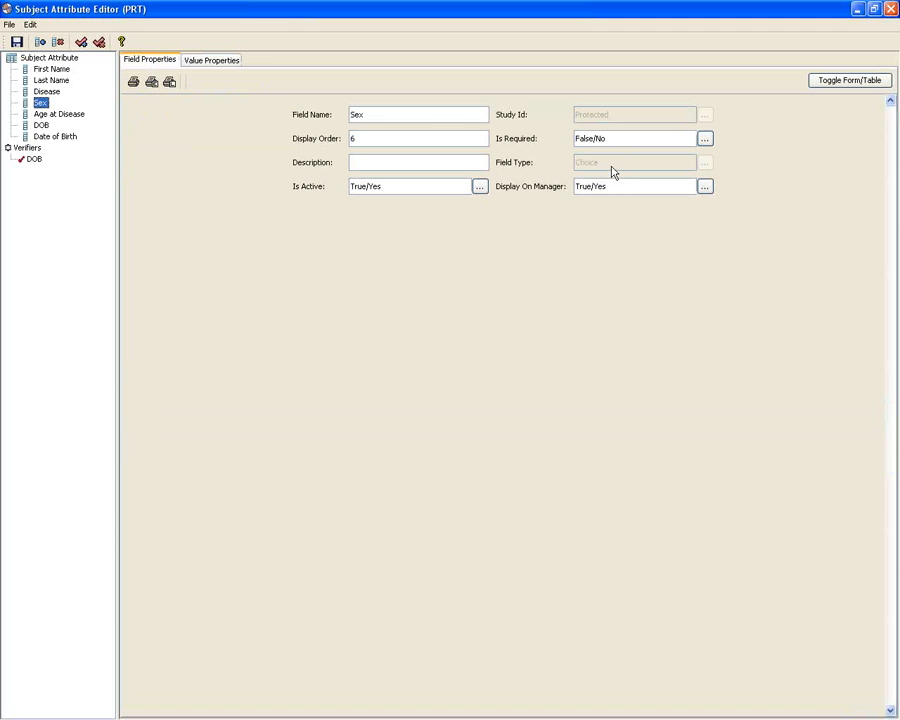
pyautogui.click(197, 61)
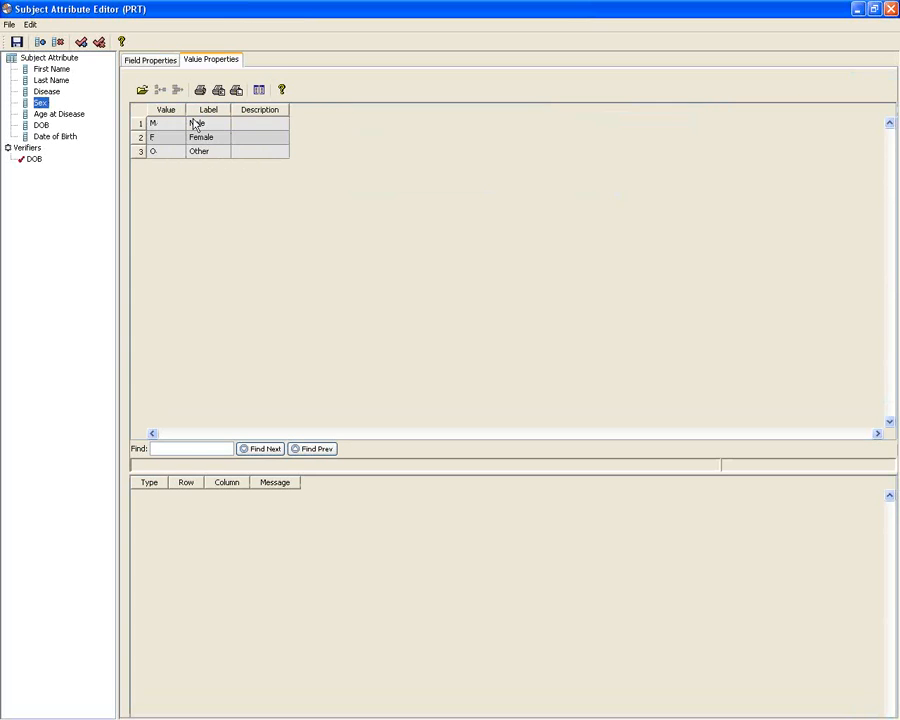
pyautogui.click(78, 115)
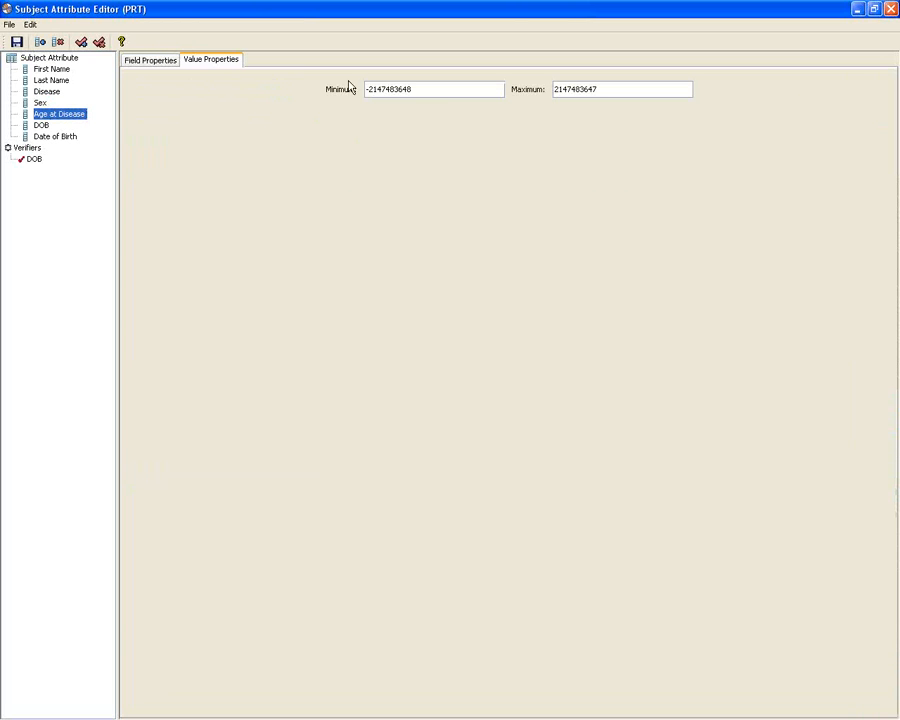
pyautogui.click(152, 60)
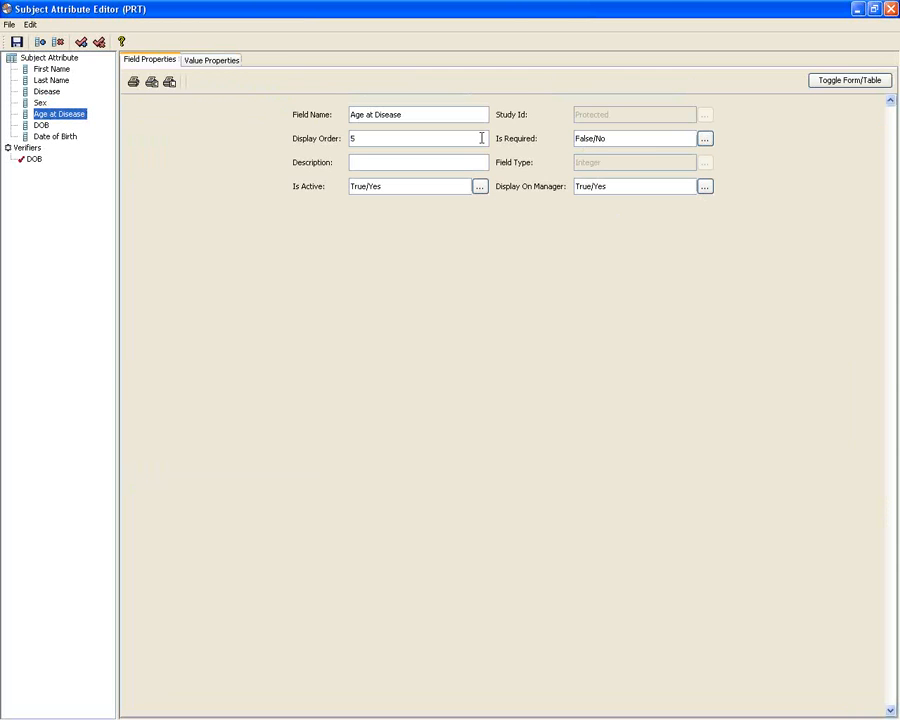
pyautogui.click(218, 62)
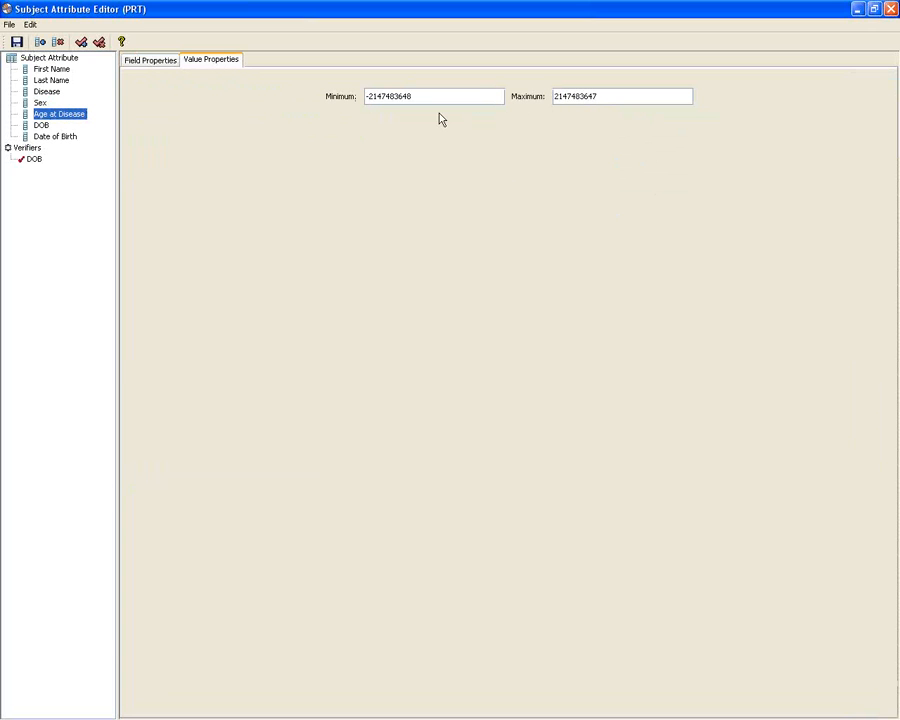
# - Check the DOB field's Allow Future Dates setting and its general properties
pyautogui.click(42, 125)
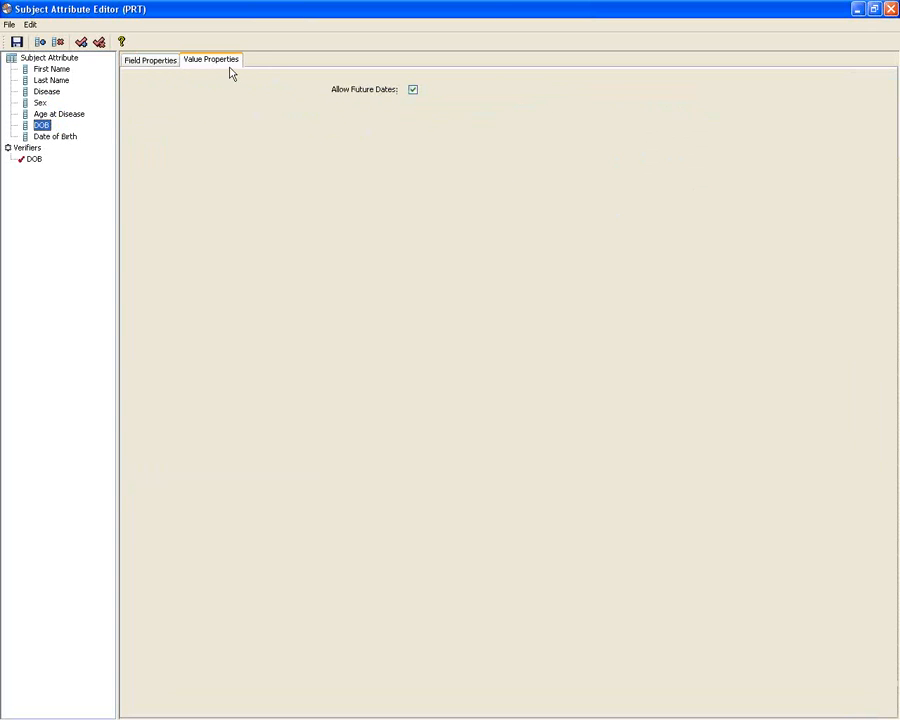
pyautogui.click(152, 62)
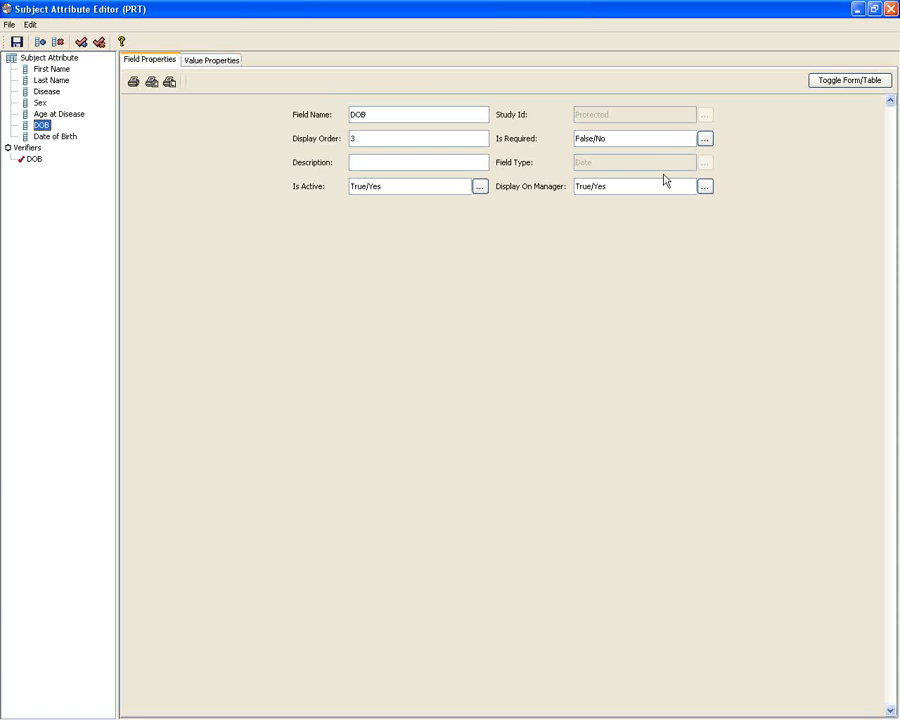
pyautogui.click(212, 60)
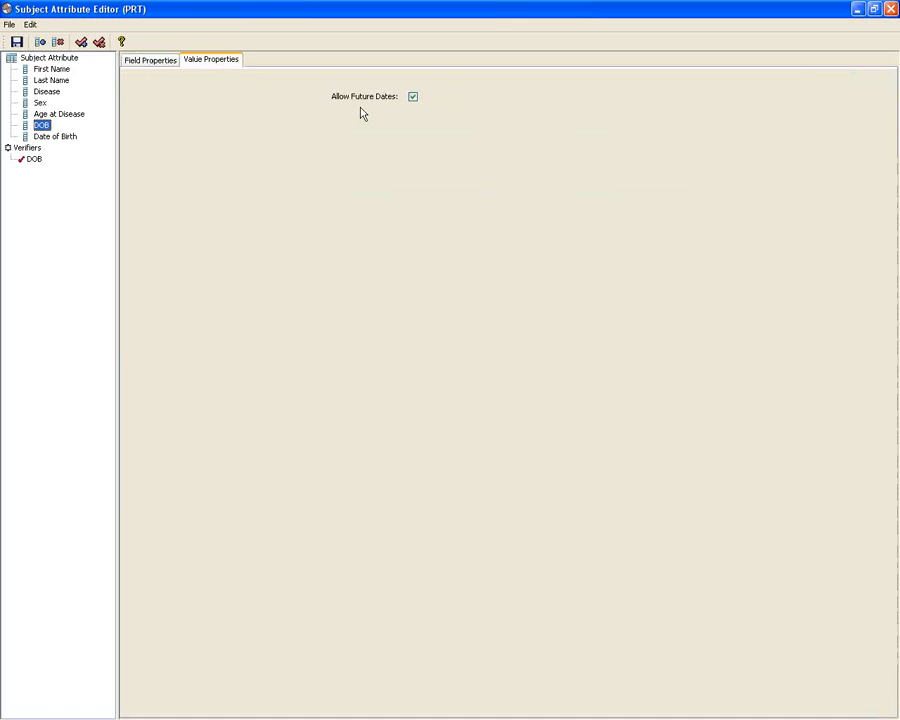
pyautogui.click(152, 62)
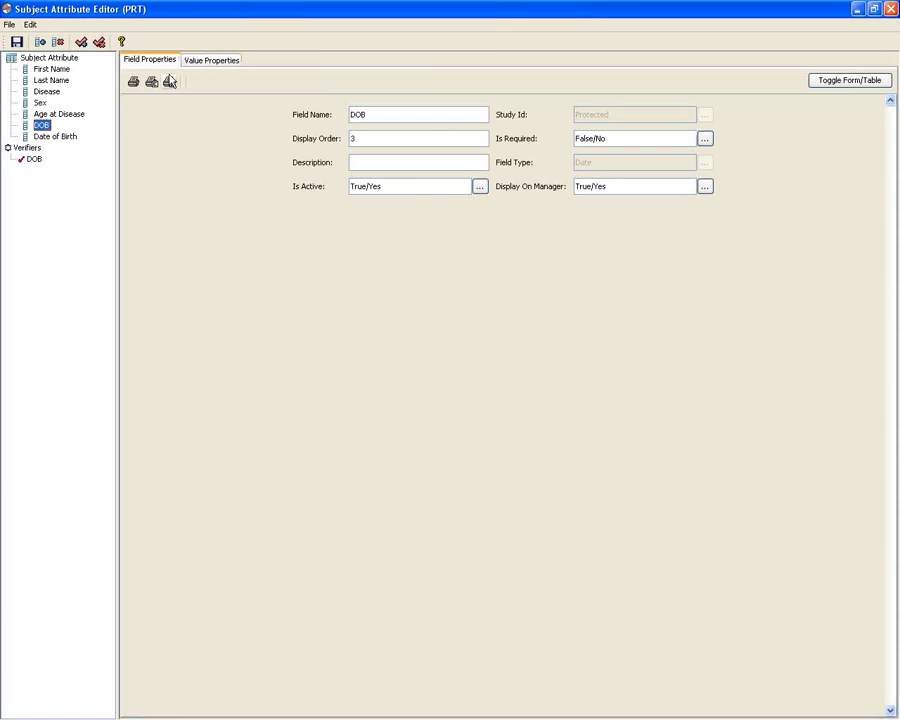
# - Add and save a Boolean field named 'Alive' with Display On Manager set to True/Yes
pyautogui.click(40, 42)
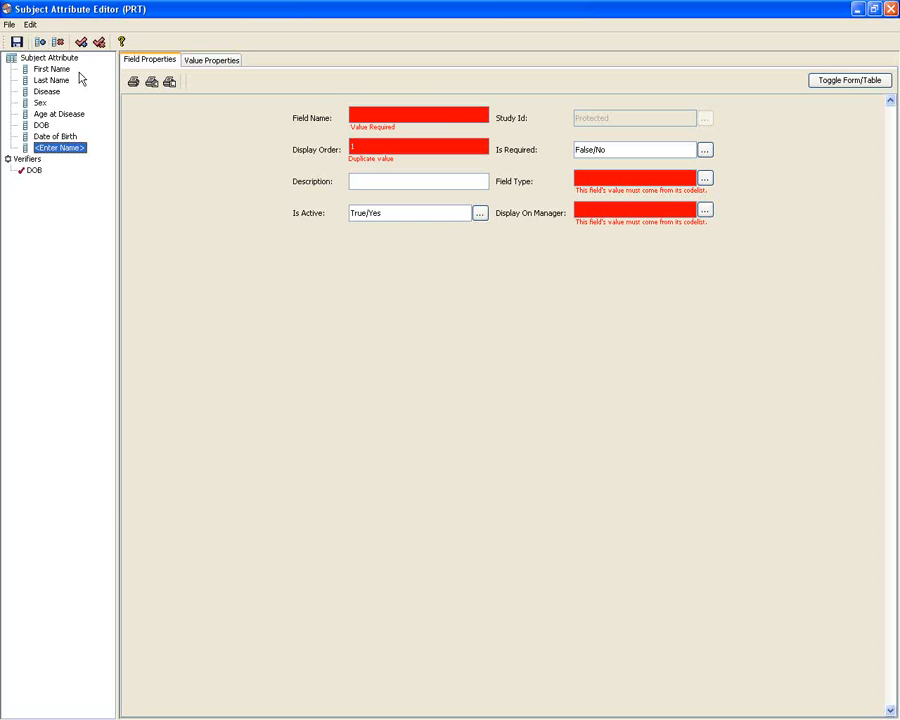
pyautogui.click(433, 117)
pyautogui.write('Alive')
pyautogui.press('Tab')
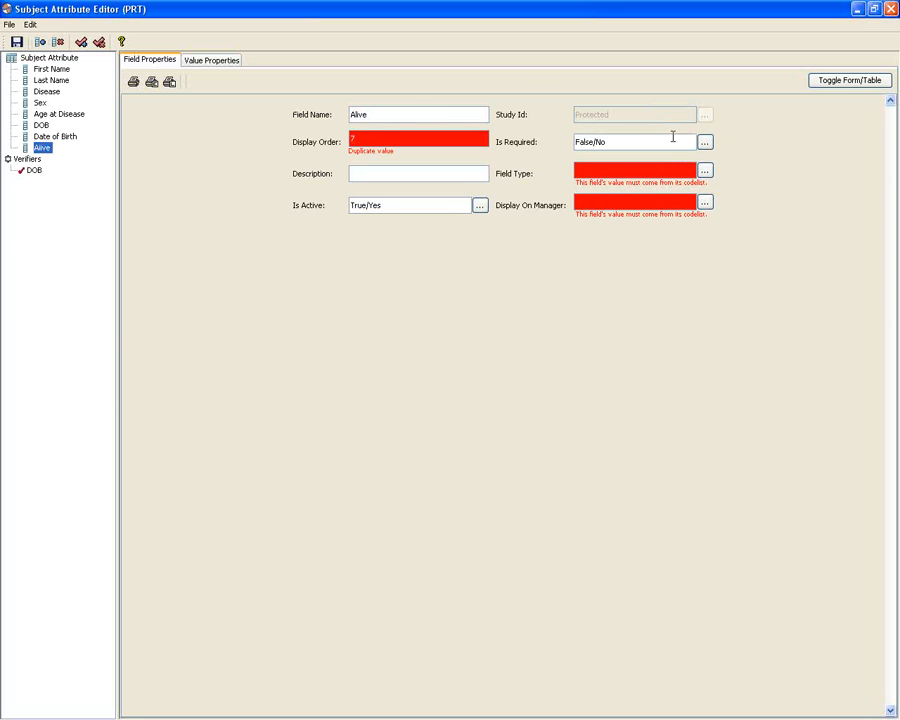
pyautogui.click(705, 164)
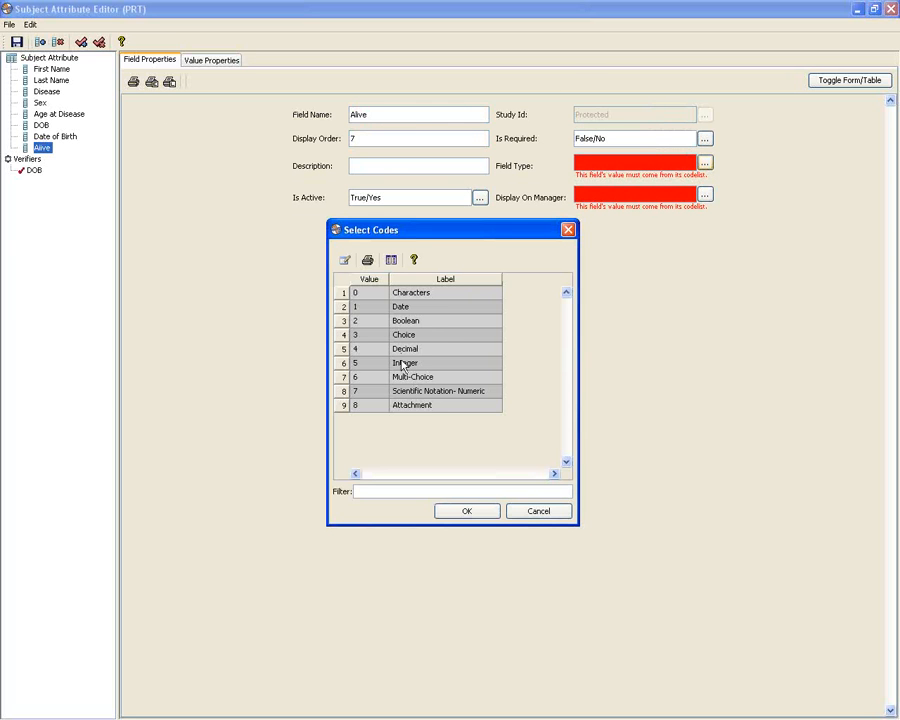
pyautogui.doubleClick(427, 328)
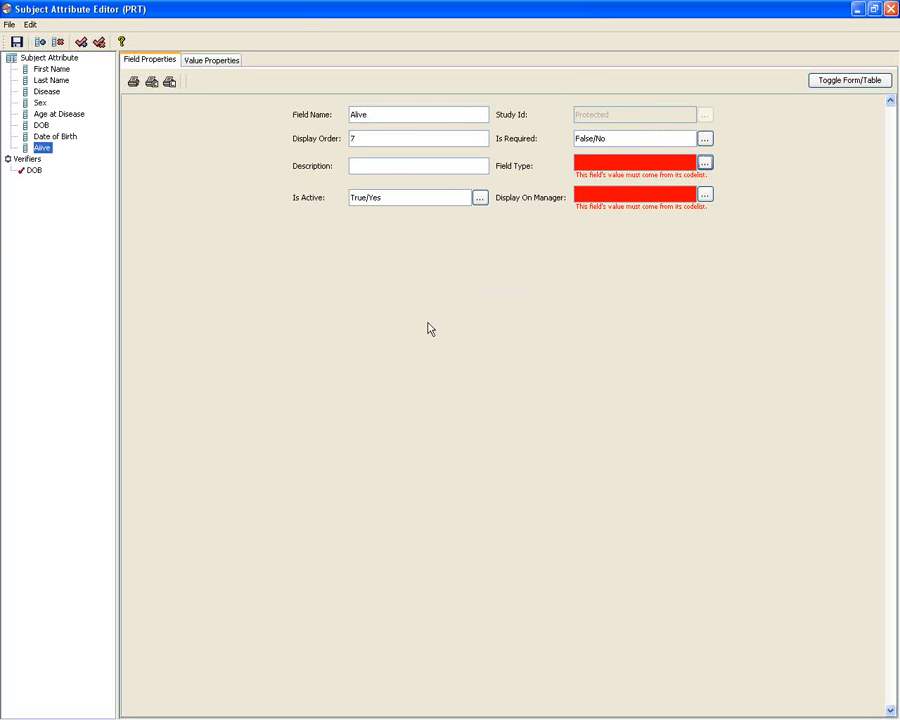
pyautogui.click(705, 189)
pyautogui.doubleClick(420, 311)
pyautogui.click(466, 164)
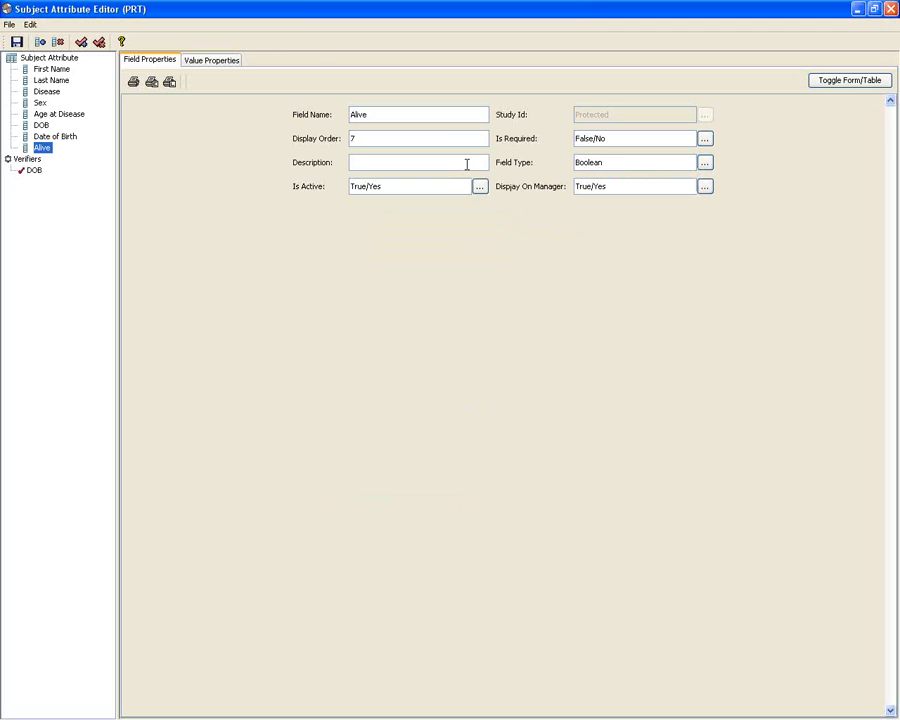
pyautogui.click(16, 42)
pyautogui.click(51, 68)
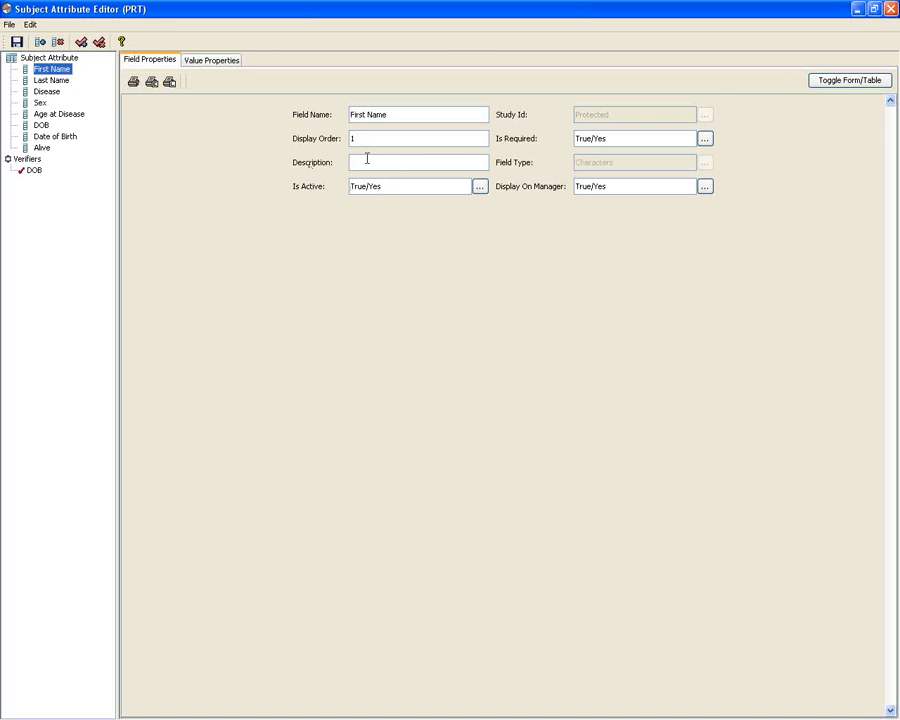
# - Compare all eight attributes' field types in a maximized table, then return to Alive's form
pyautogui.click(860, 82)
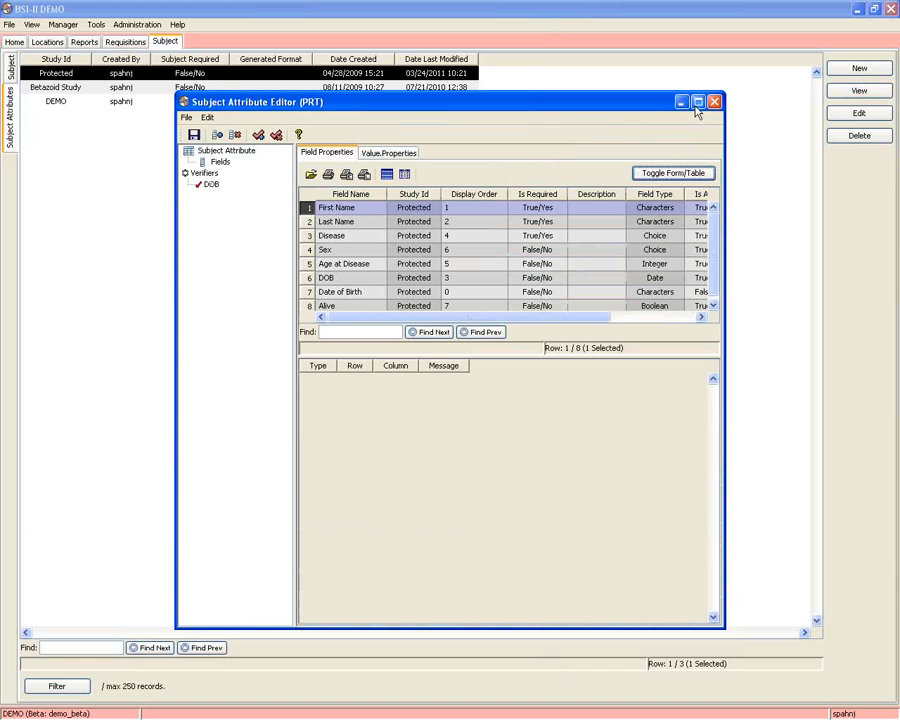
pyautogui.click(698, 102)
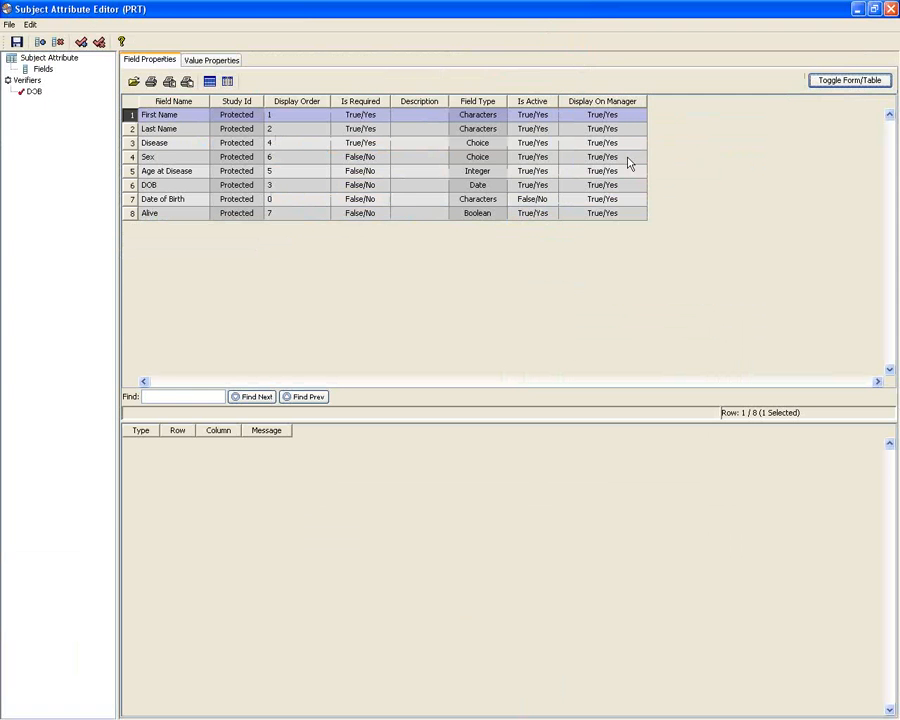
pyautogui.click(454, 129)
pyautogui.click(454, 171)
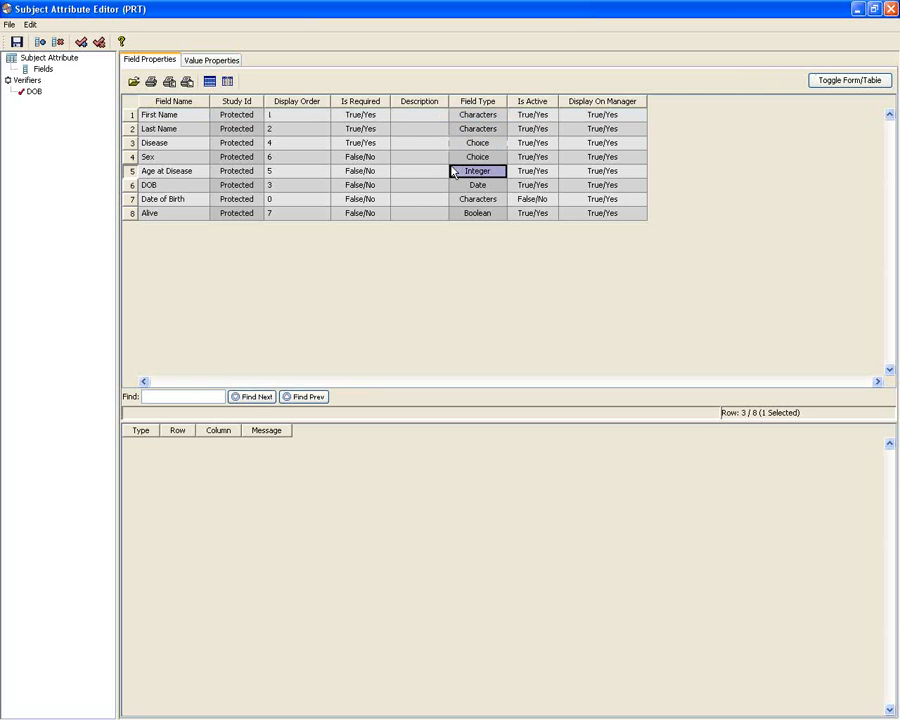
pyautogui.click(457, 202)
pyautogui.click(460, 215)
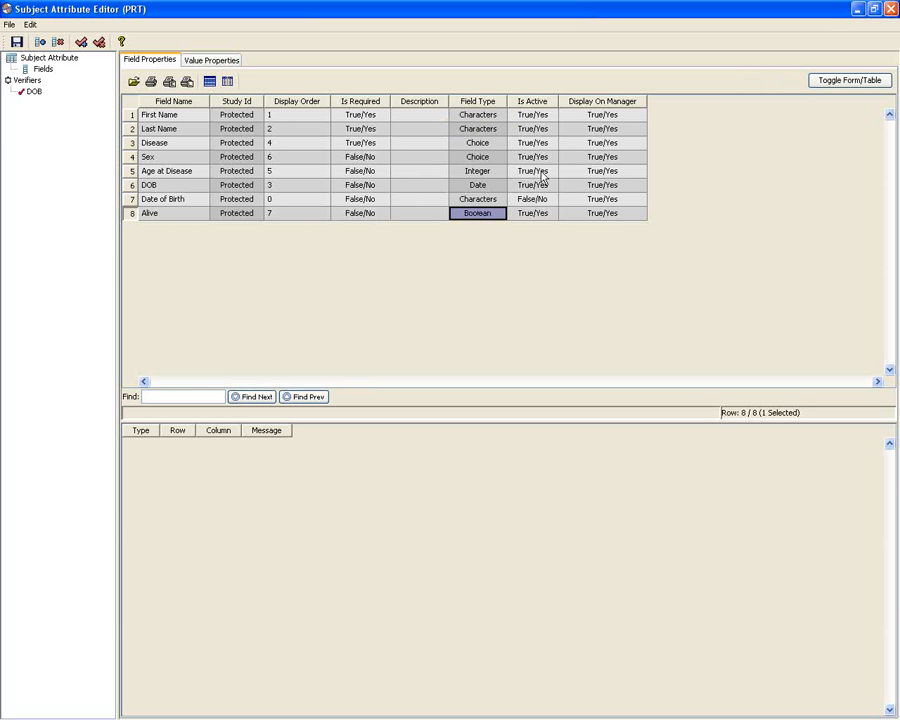
pyautogui.click(843, 82)
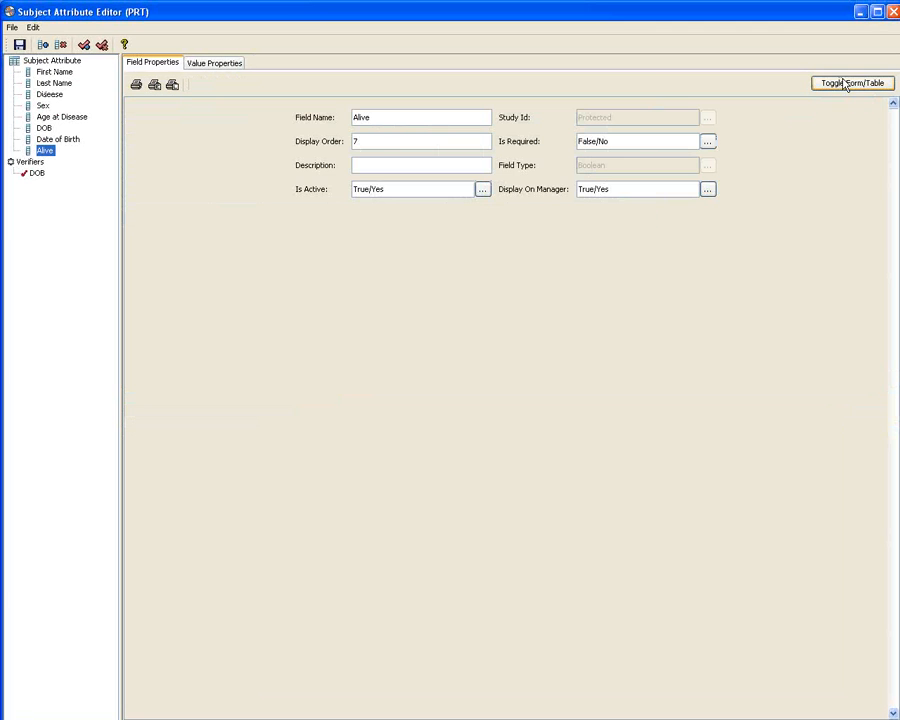
# - Open the DOB verifier from the subject Verifiers summary
pyautogui.click(31, 162)
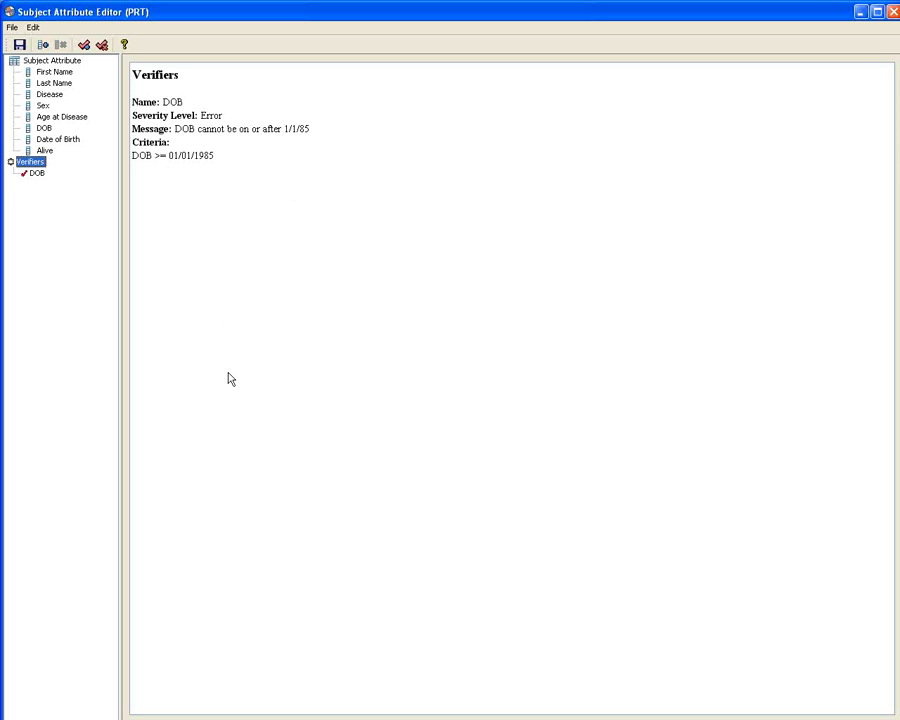
pyautogui.click(35, 174)
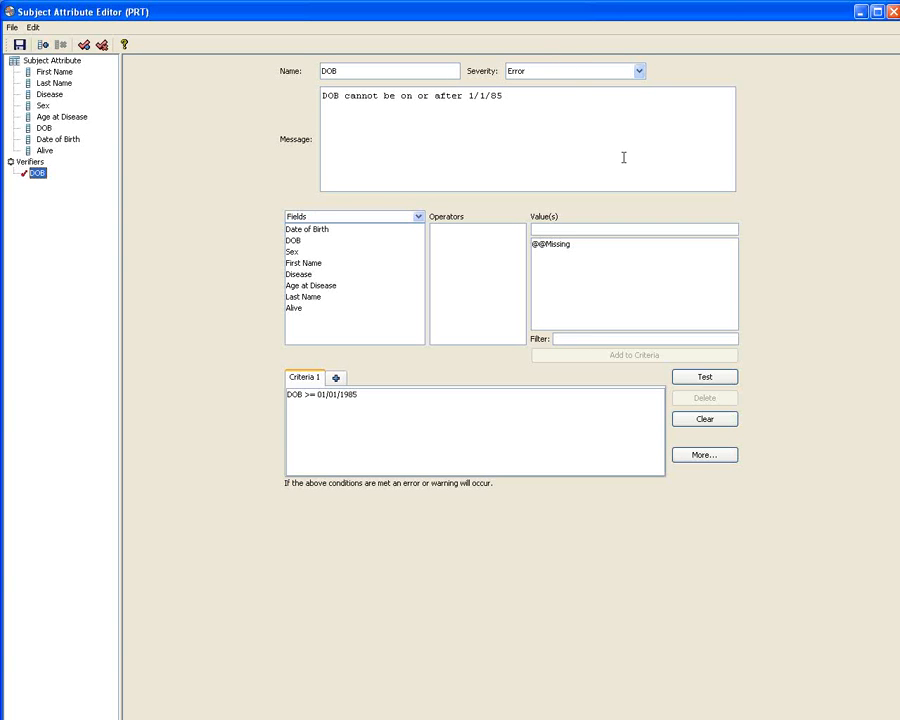
# - Keep the DOB verifier's severity at Error, select its DOB >= 01/01/1985 criterion, and test it
pyautogui.click(593, 74)
pyautogui.click(591, 75)
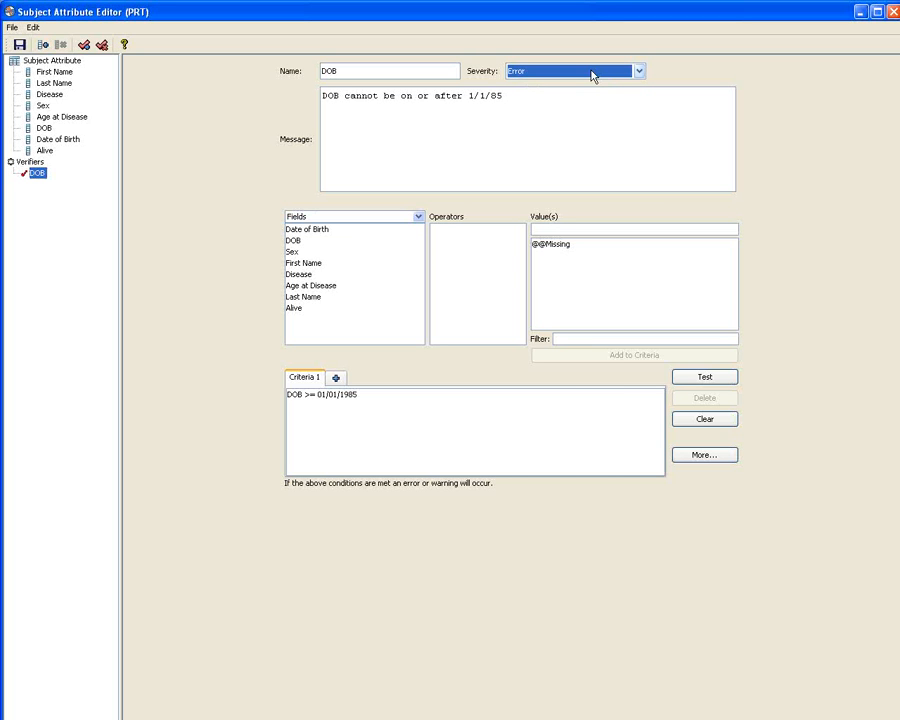
pyautogui.click(591, 75)
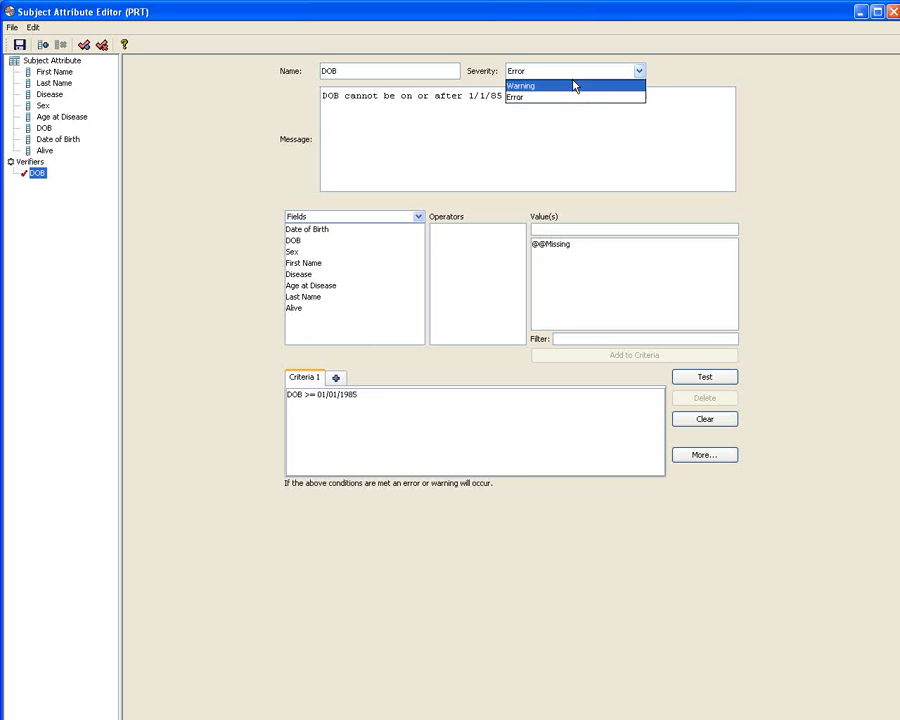
pyautogui.click(563, 99)
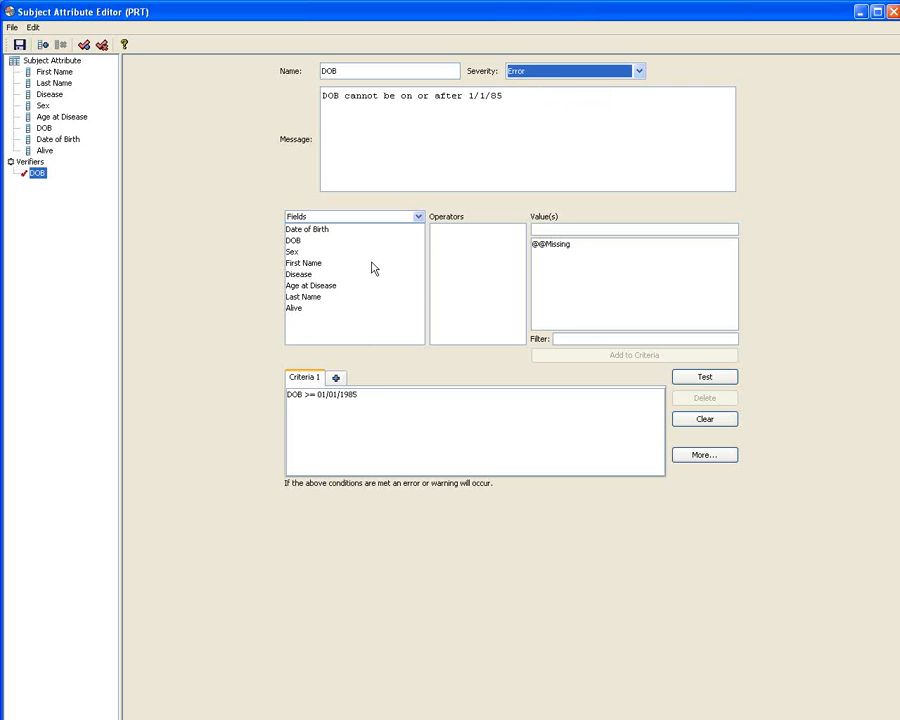
pyautogui.click(363, 396)
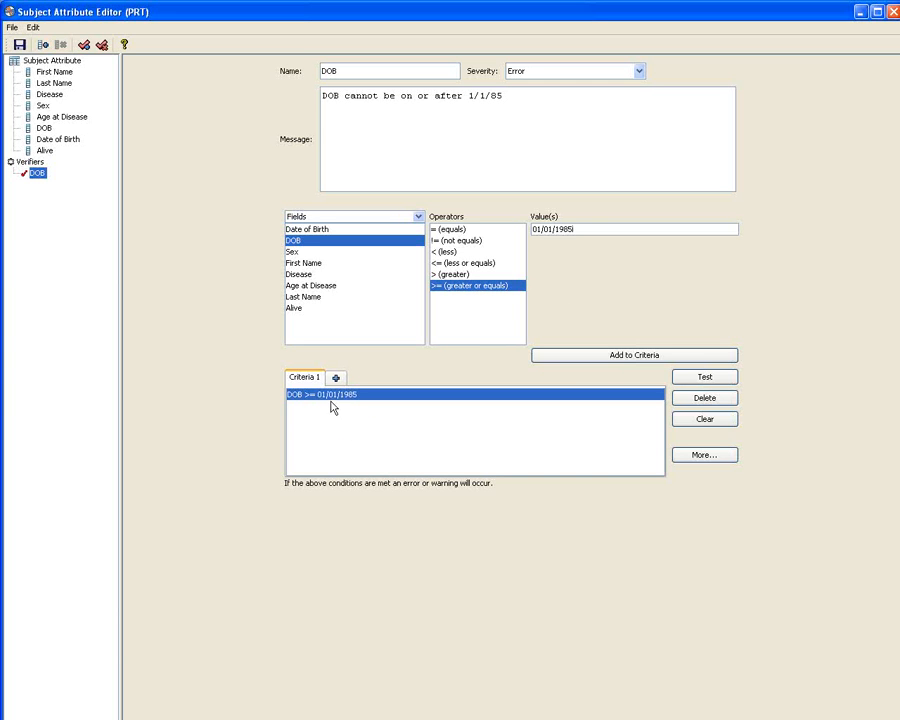
pyautogui.click(707, 383)
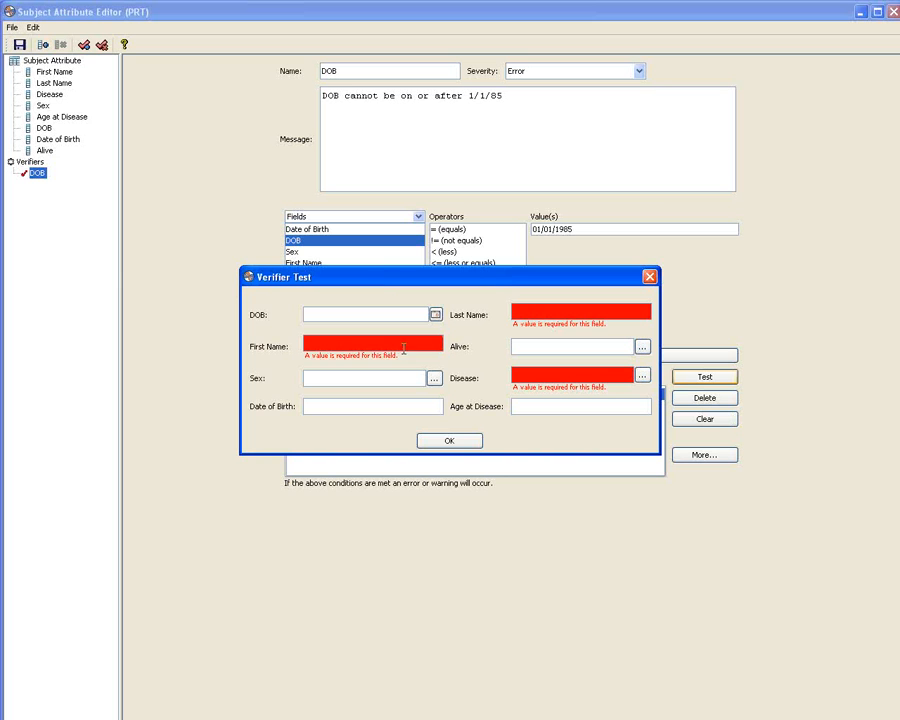
# - Test the DOB verifier with a date of birth of 1/1/1986, then close the test form
pyautogui.click(346, 316)
pyautogui.write('1/1/')
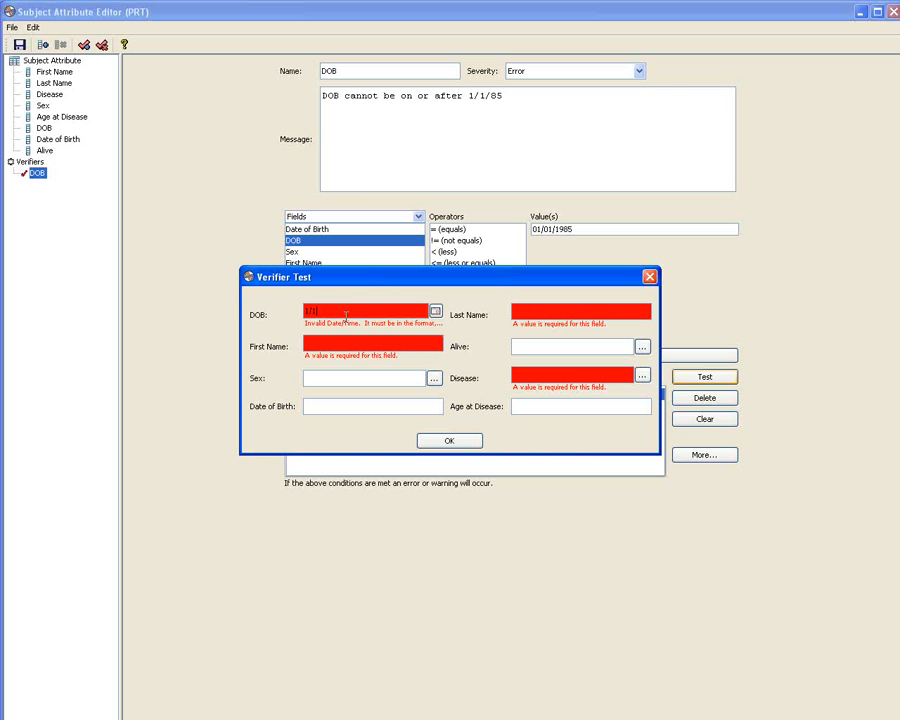
pyautogui.write('1986')
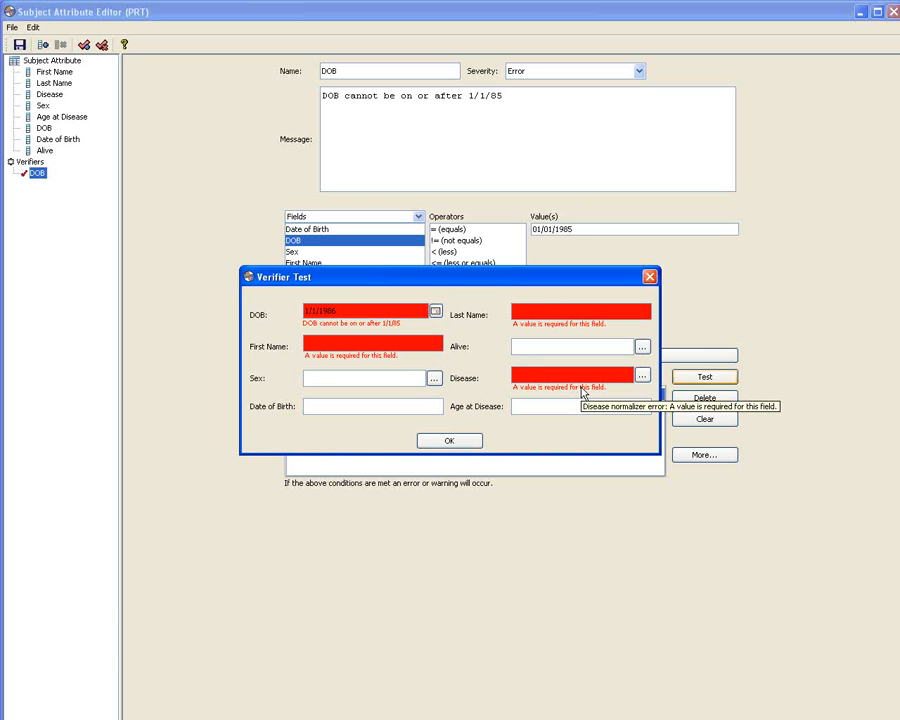
pyautogui.click(450, 442)
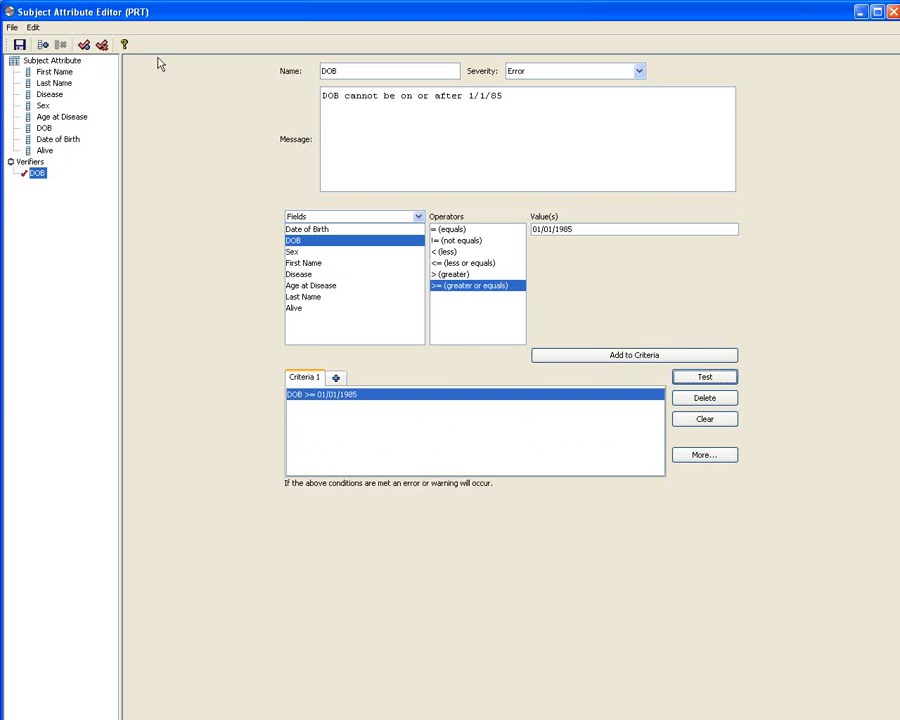
# - Close the attribute editor and open a Protected subject's record in a widened table view
pyautogui.click(893, 11)
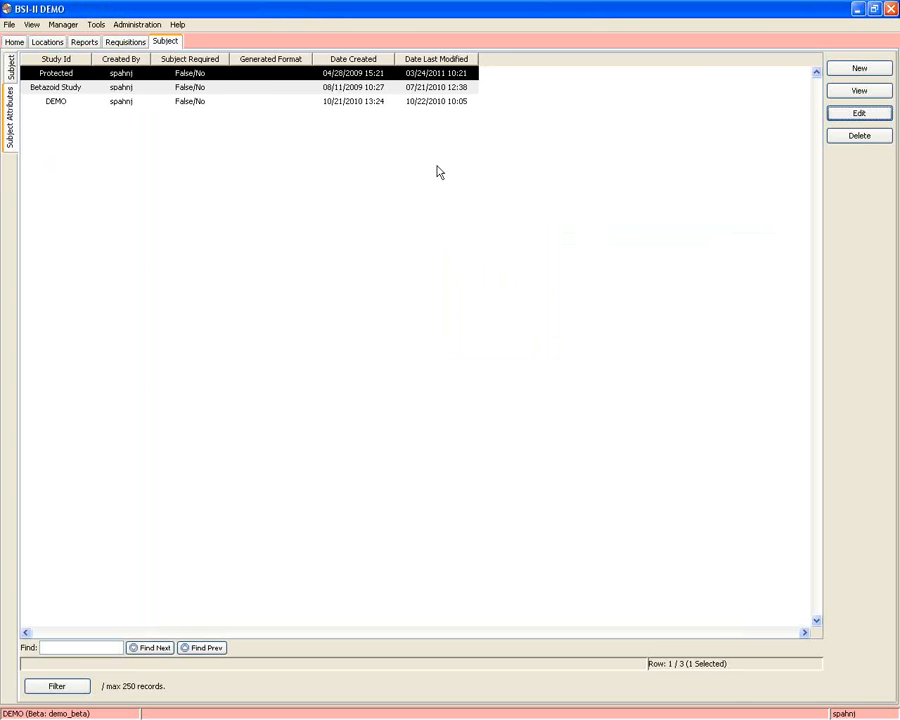
pyautogui.click(10, 66)
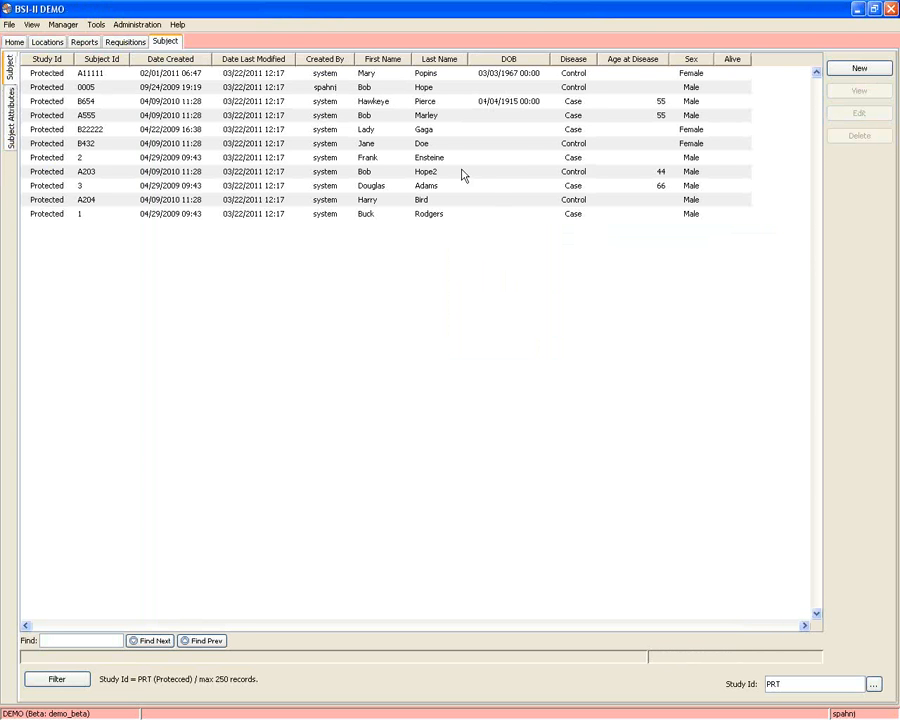
pyautogui.click(432, 133)
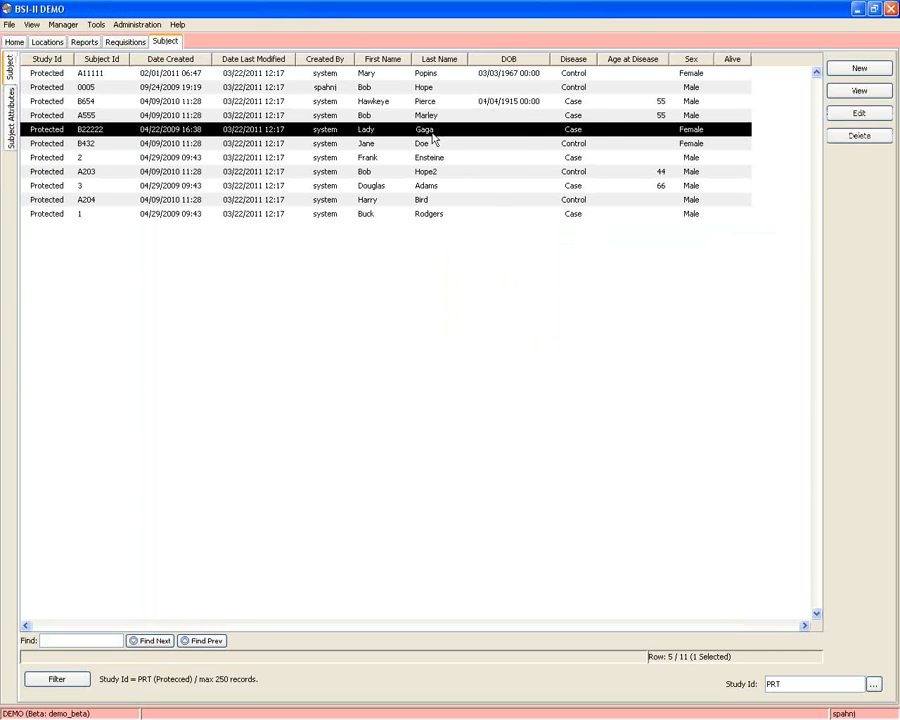
pyautogui.doubleClick(432, 140)
pyautogui.moveTo(522, 127); pyautogui.dragTo(760, 155)
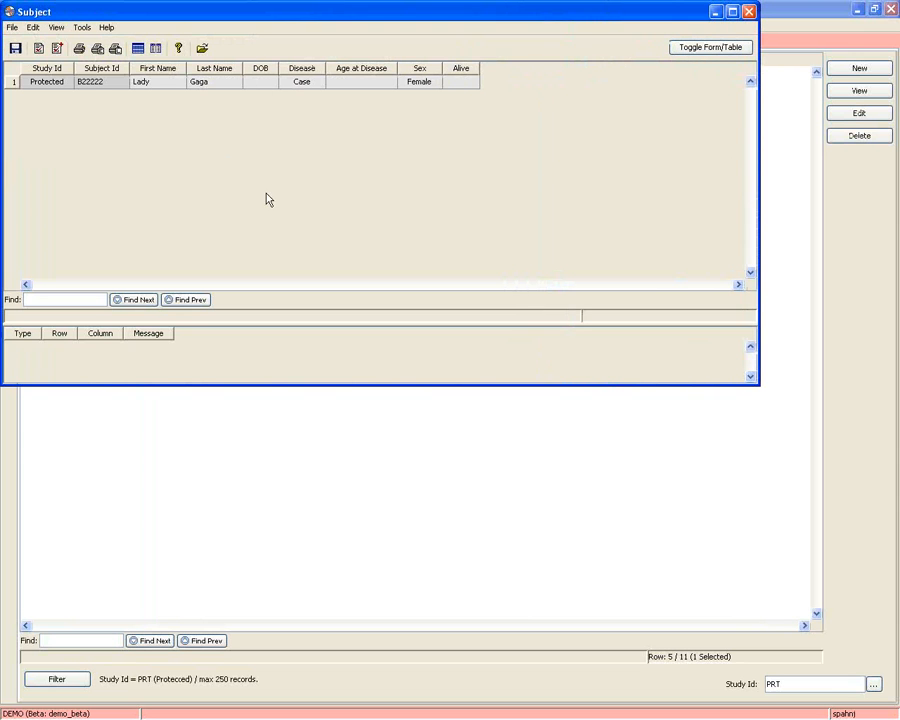
pyautogui.click(715, 48)
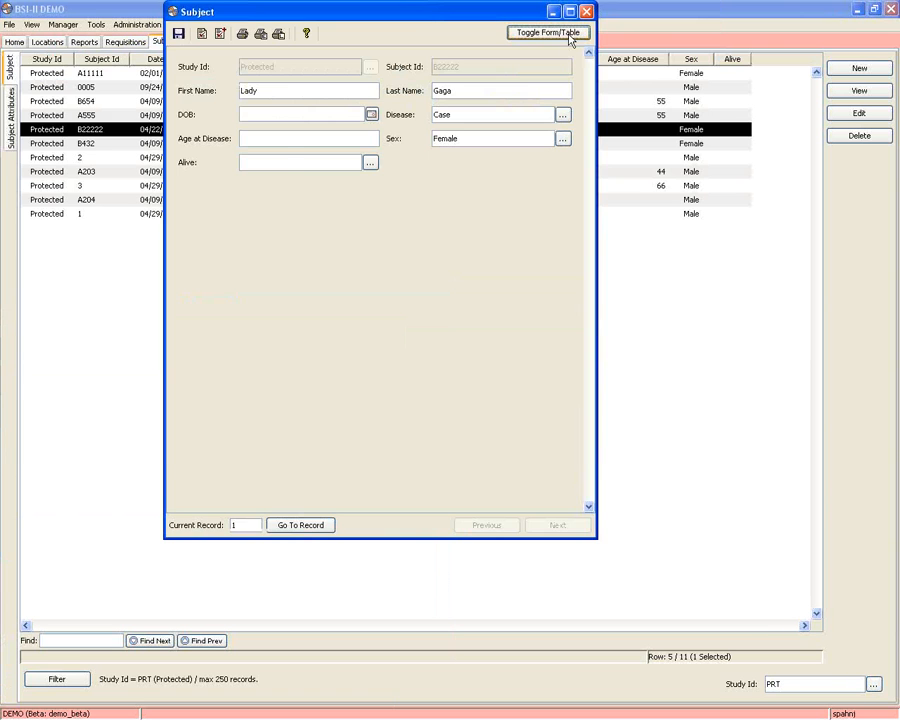
pyautogui.click(516, 34)
# - Enter 1/1/85 as the subject's DOB, inspect the DOB validation error, and close the record
pyautogui.click(262, 168)
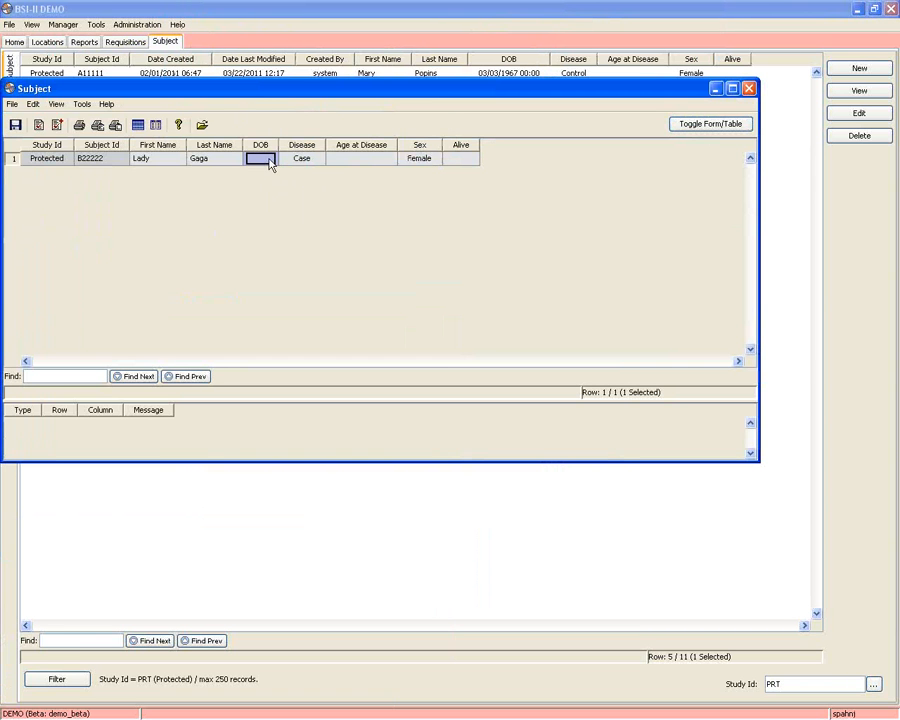
pyautogui.write('1/1/85')
pyautogui.press('Tab')
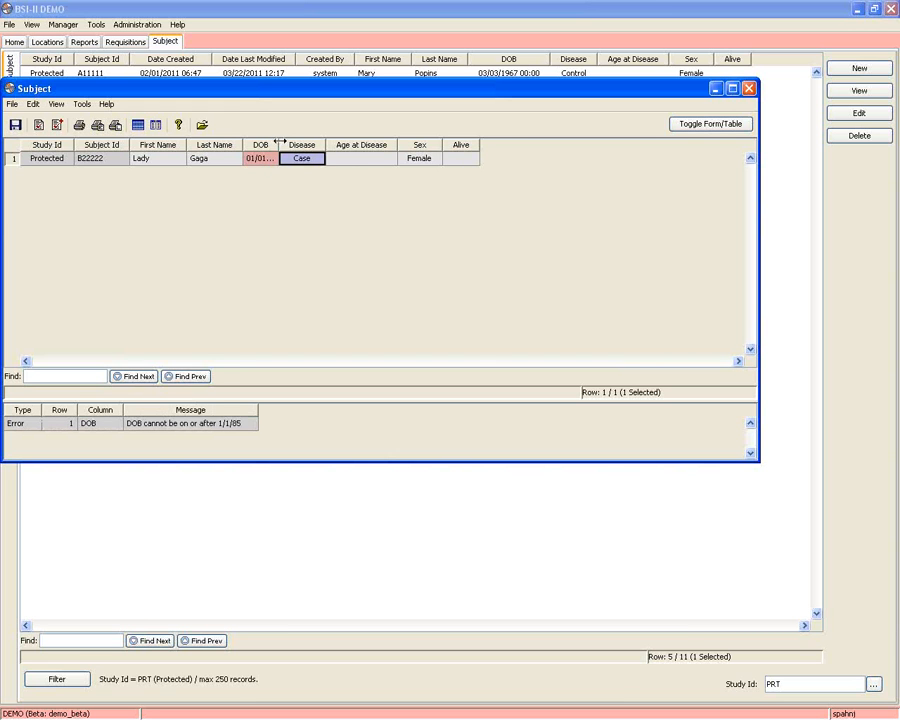
pyautogui.moveTo(280, 145); pyautogui.dragTo(317, 145)
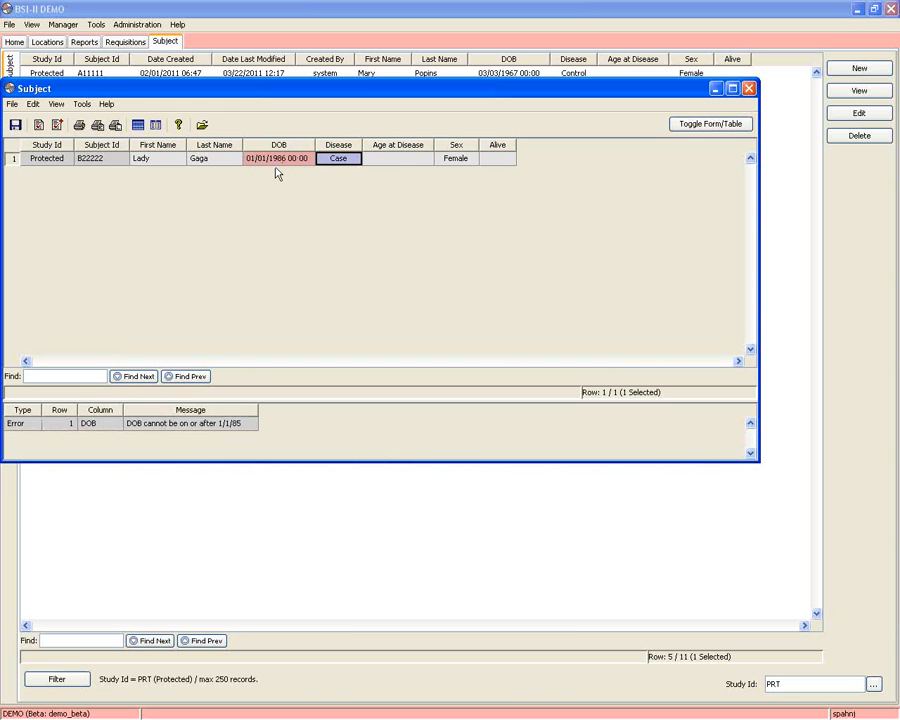
pyautogui.click(189, 426)
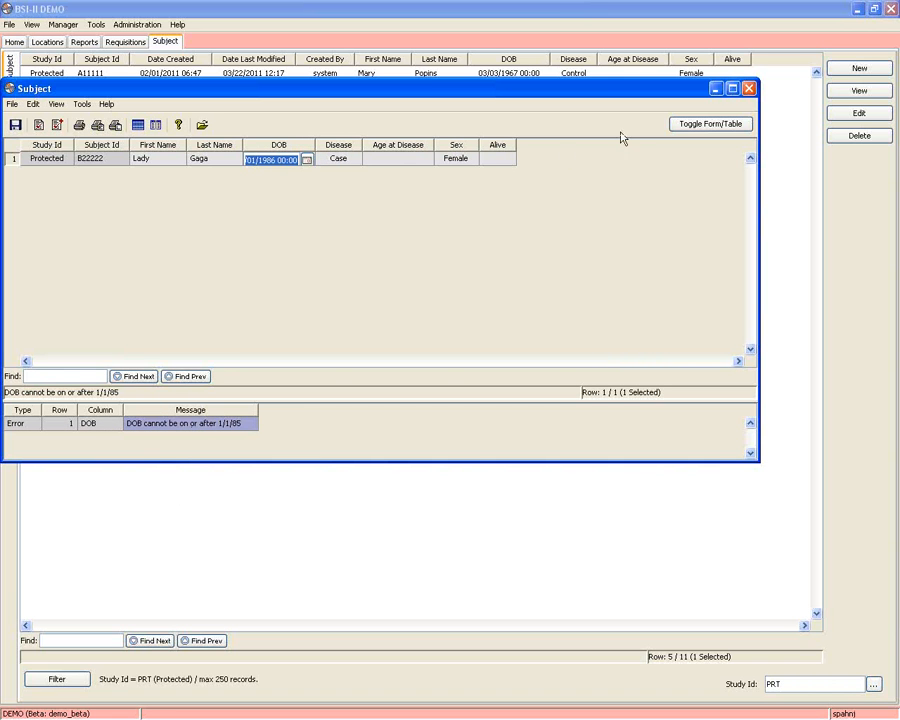
pyautogui.click(748, 88)
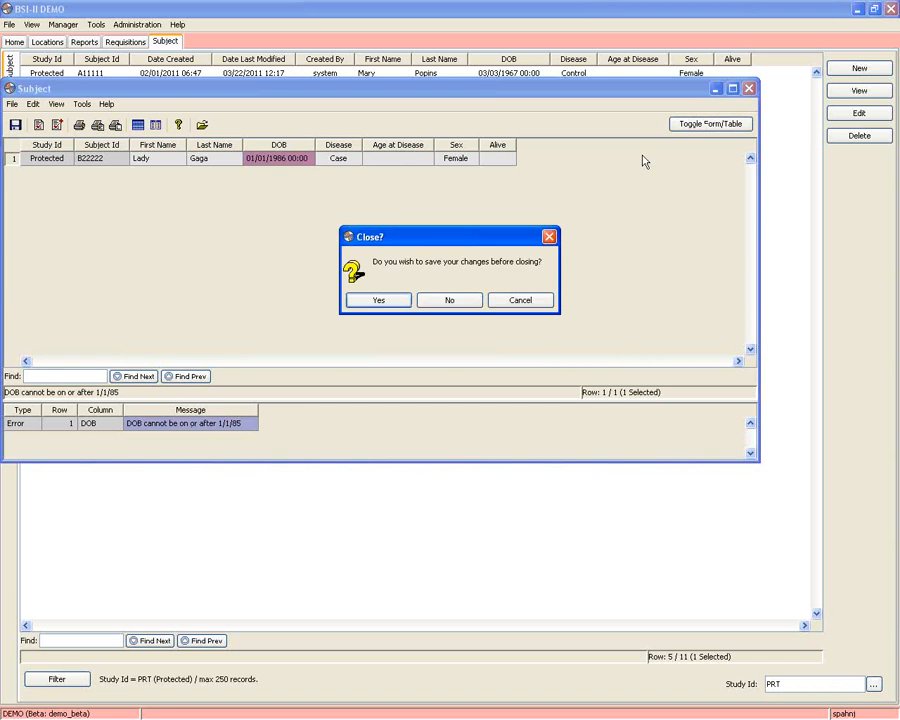
# - Close the subject record without saving the DOB change and show the Reports list
pyautogui.click(456, 302)
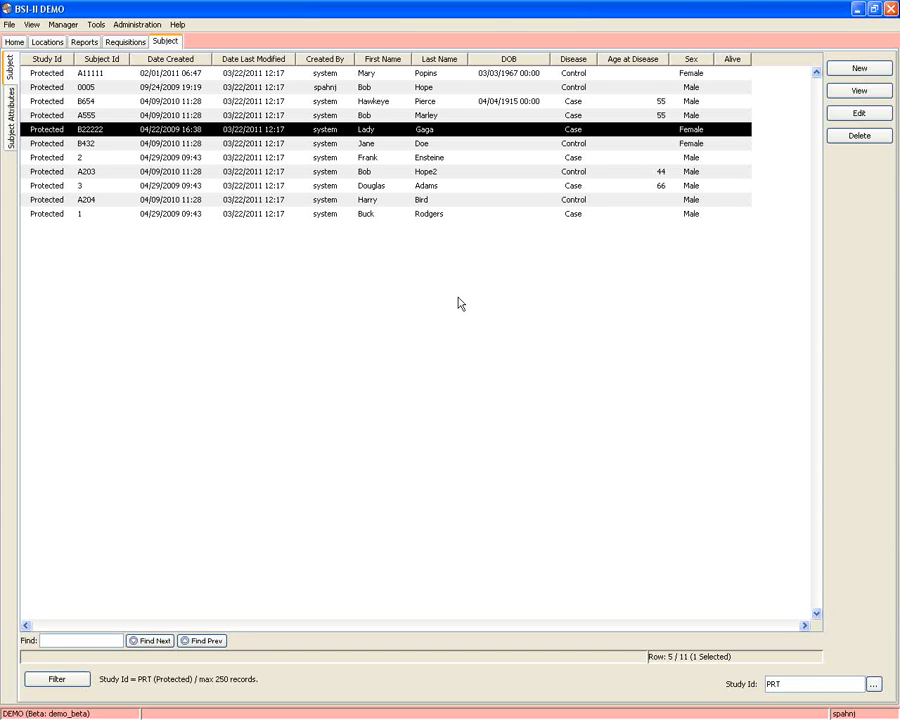
pyautogui.click(96, 43)
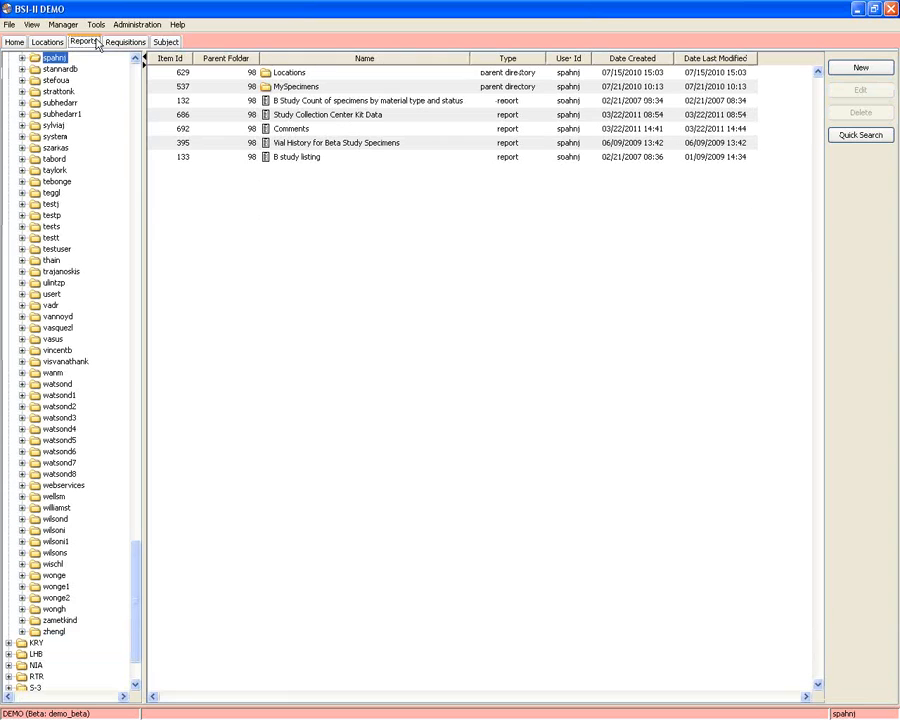
# - Create a new report of type History > Vial Movement History
pyautogui.click(848, 70)
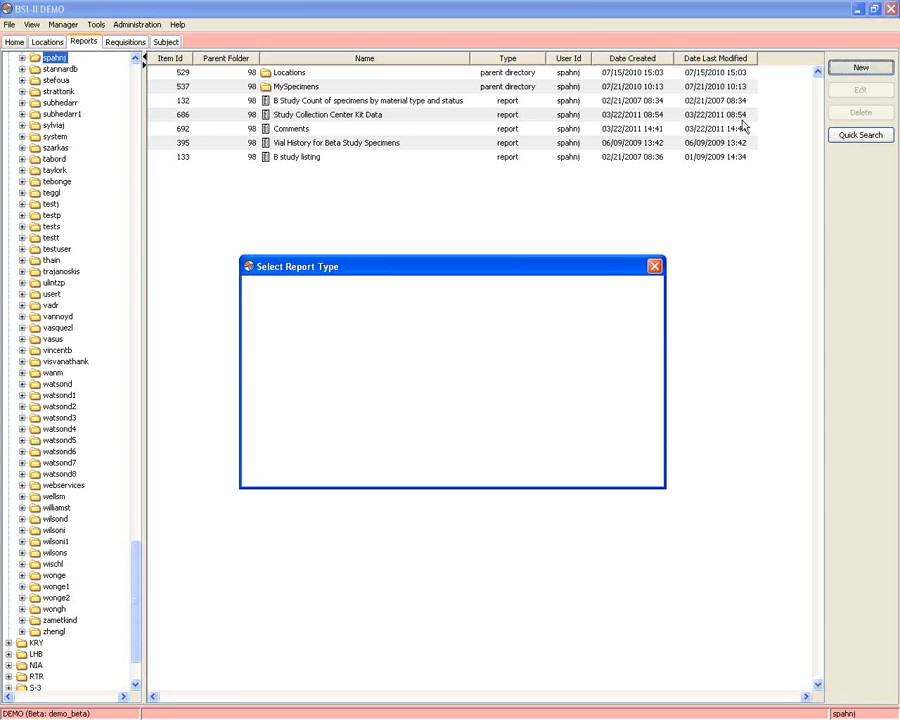
pyautogui.doubleClick(290, 303)
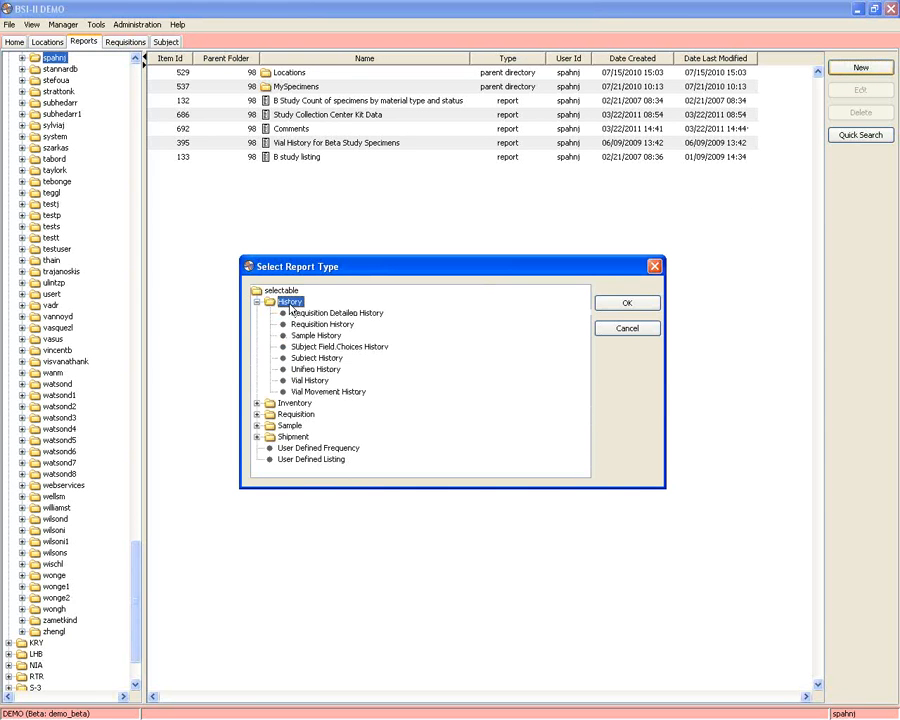
pyautogui.click(328, 391)
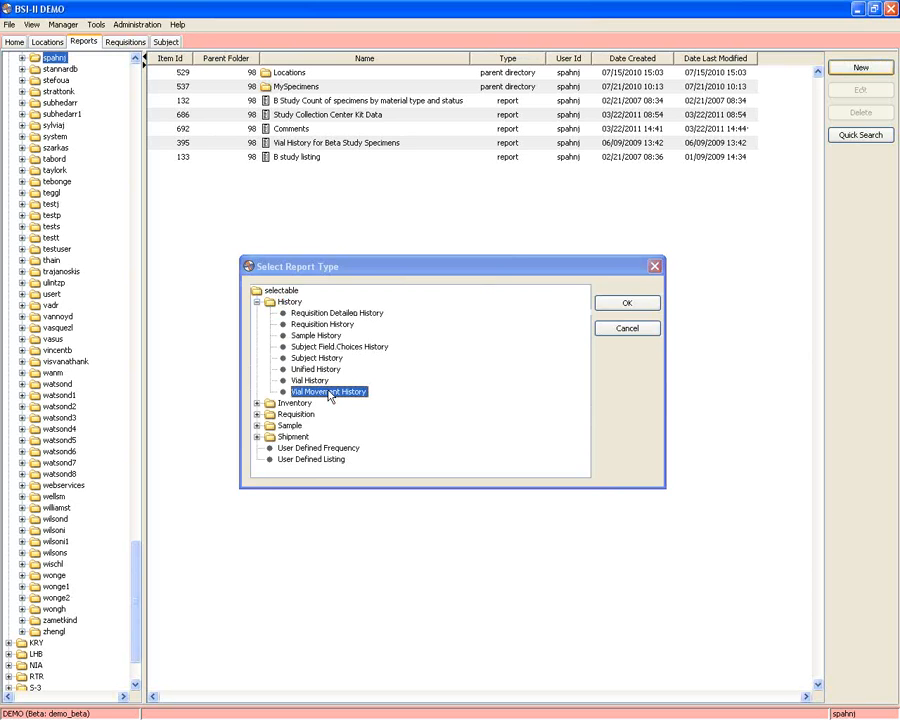
pyautogui.doubleClick(330, 392)
# - Add the search criterion Date Modified = 3/24/2011 and run the report
pyautogui.click(256, 253)
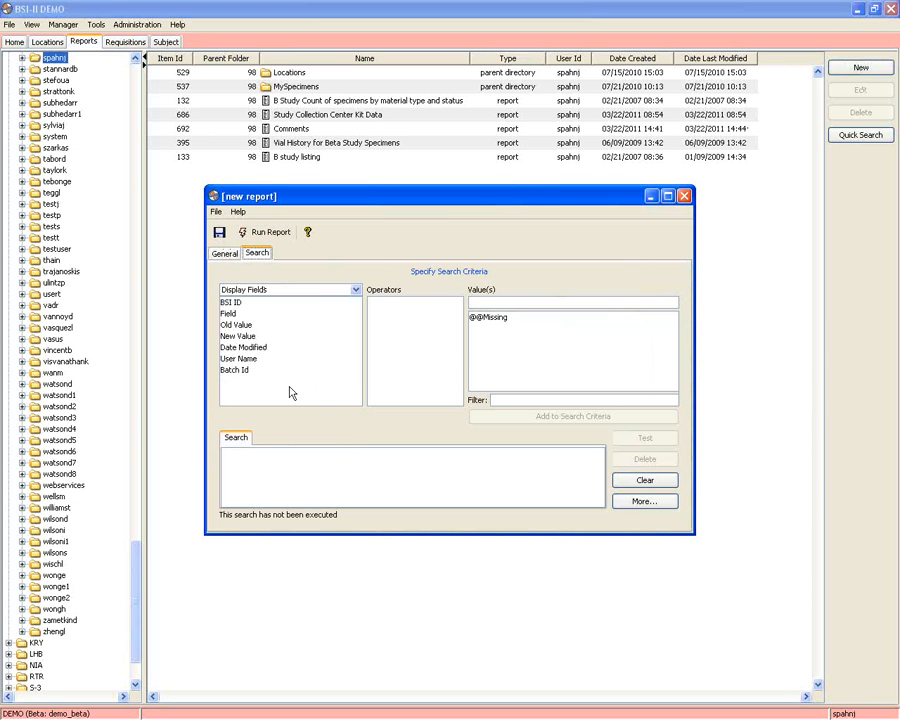
pyautogui.click(318, 348)
pyautogui.write('3/2')
pyautogui.write('4/2011')
pyautogui.click(566, 415)
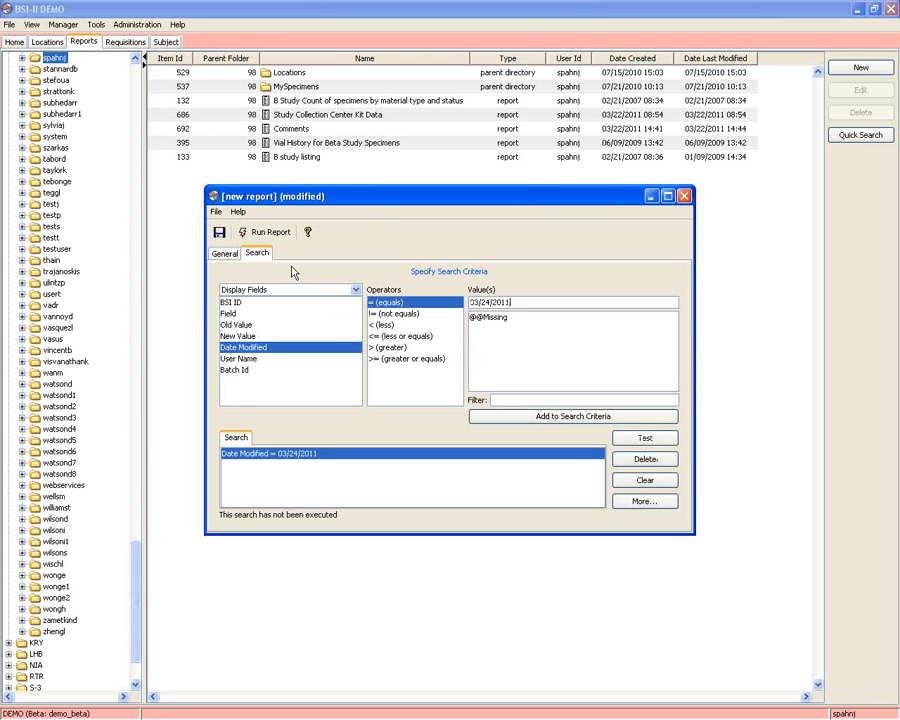
pyautogui.click(265, 234)
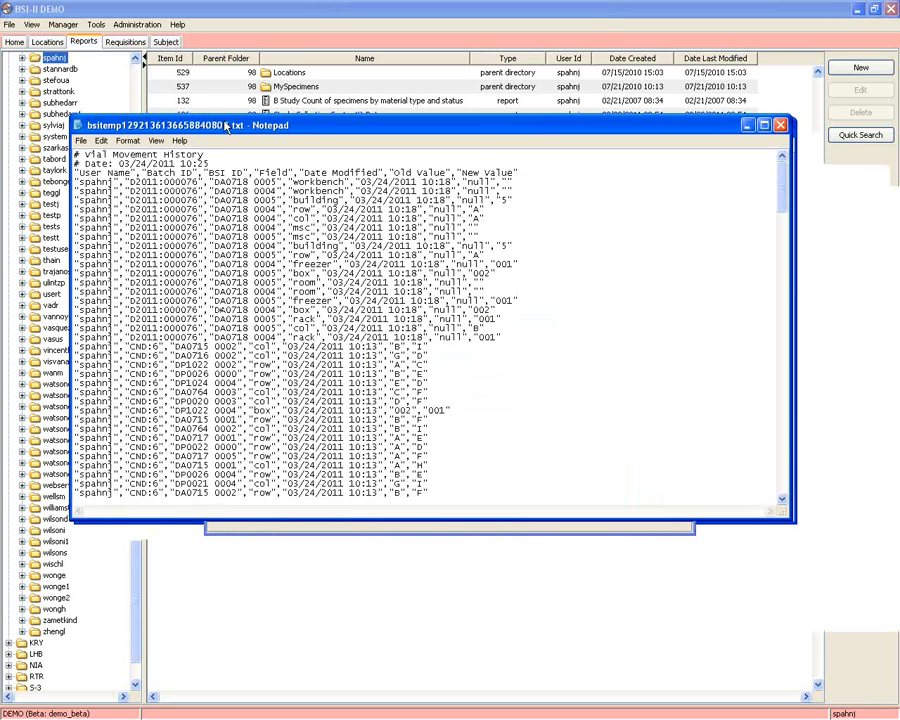
# - Scroll through the Vial Movement History output in Notepad, then close Notepad
pyautogui.scroll(-5, 465, 330)
pyautogui.scroll(-12, 465, 330)
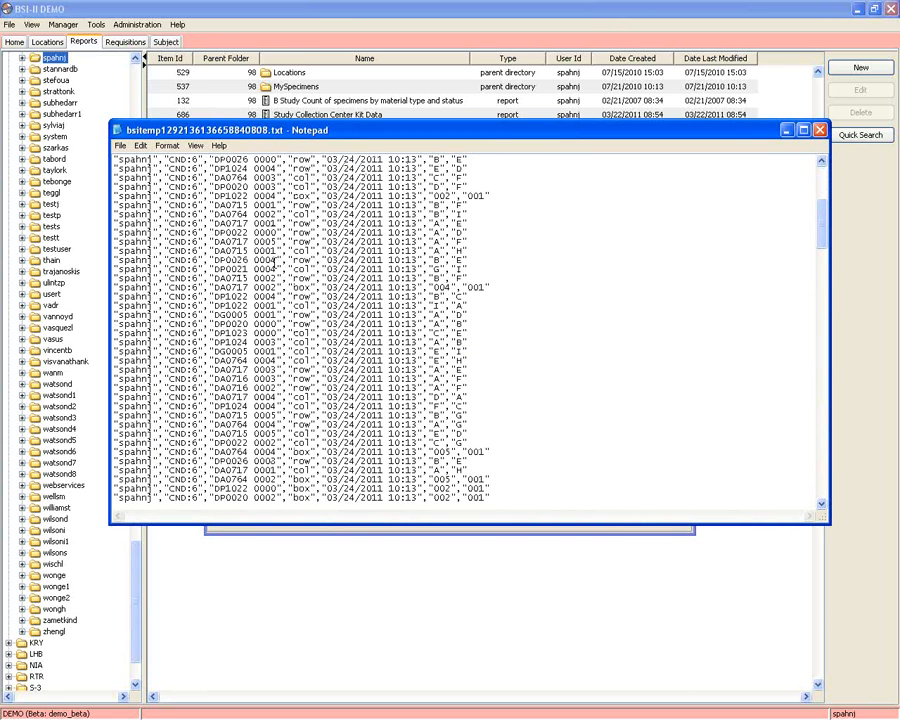
pyautogui.scroll(-12, 274, 260)
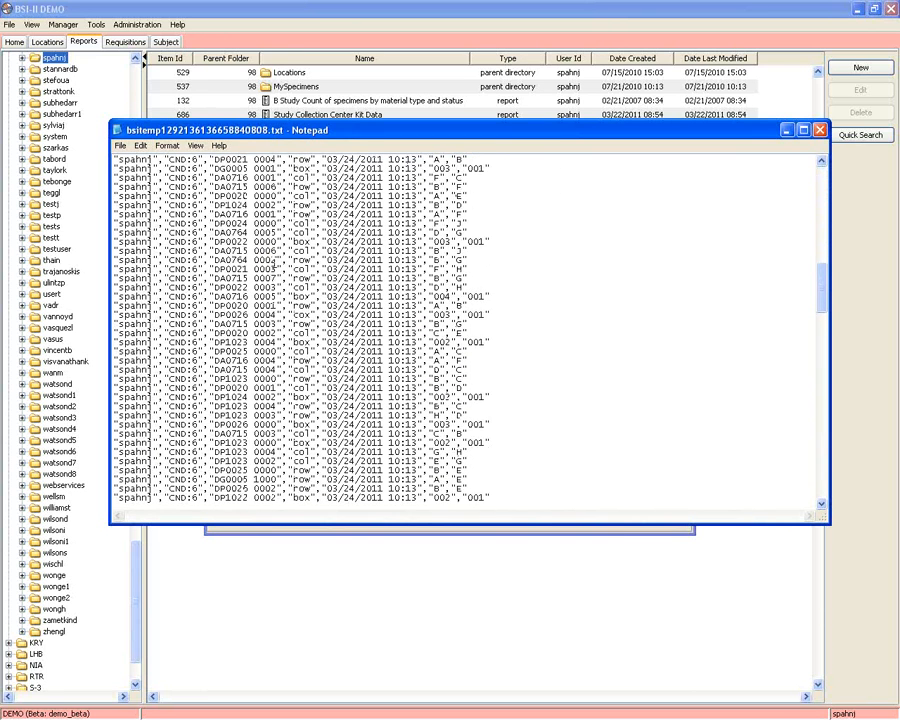
pyautogui.scroll(12, 272, 260)
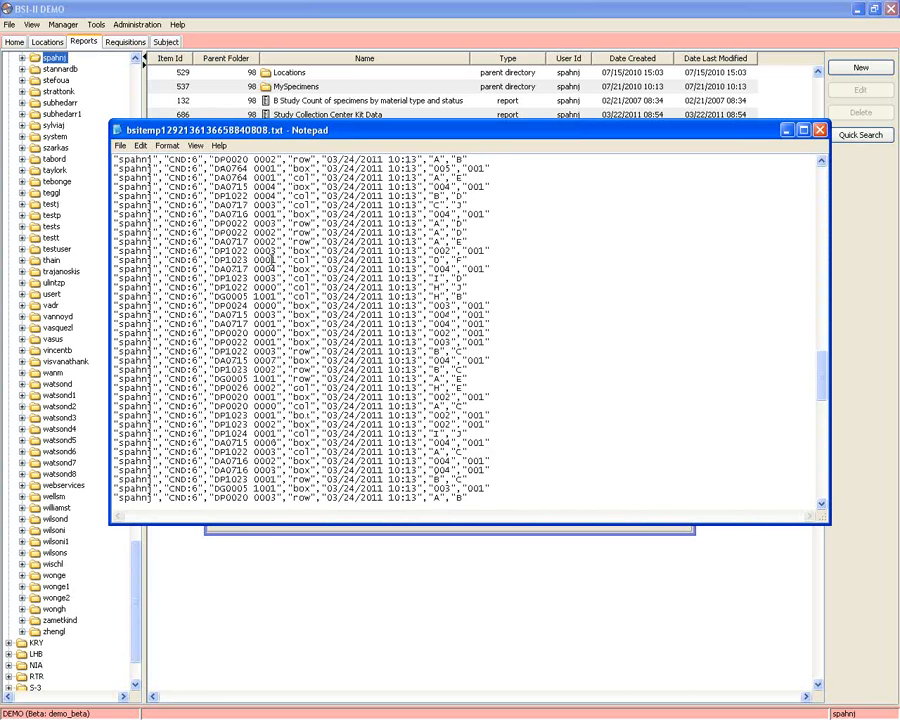
pyautogui.scroll(12, 272, 258)
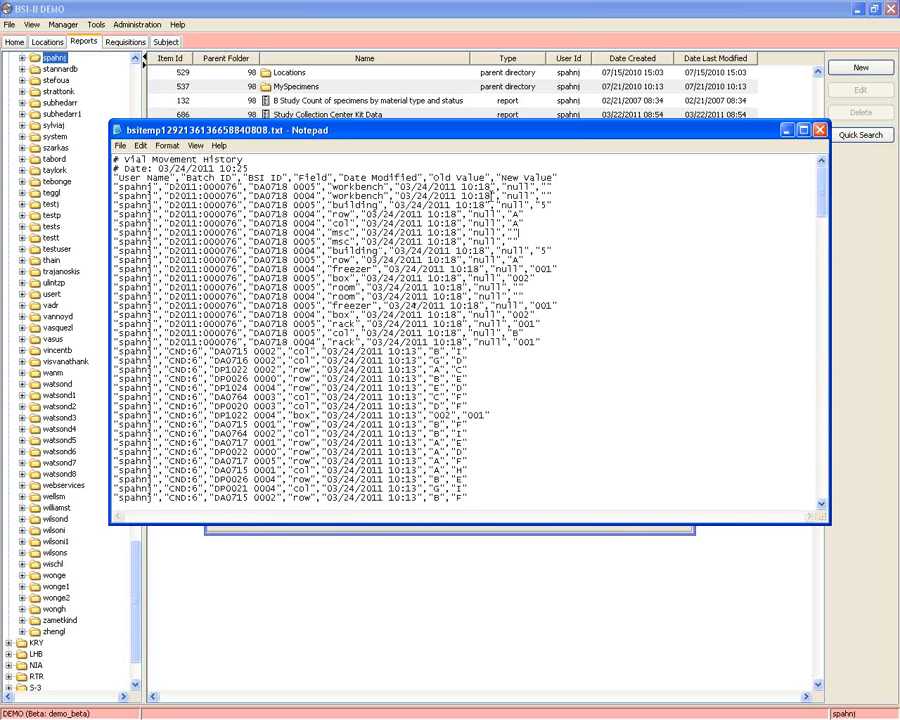
pyautogui.scroll(-11, 544, 311)
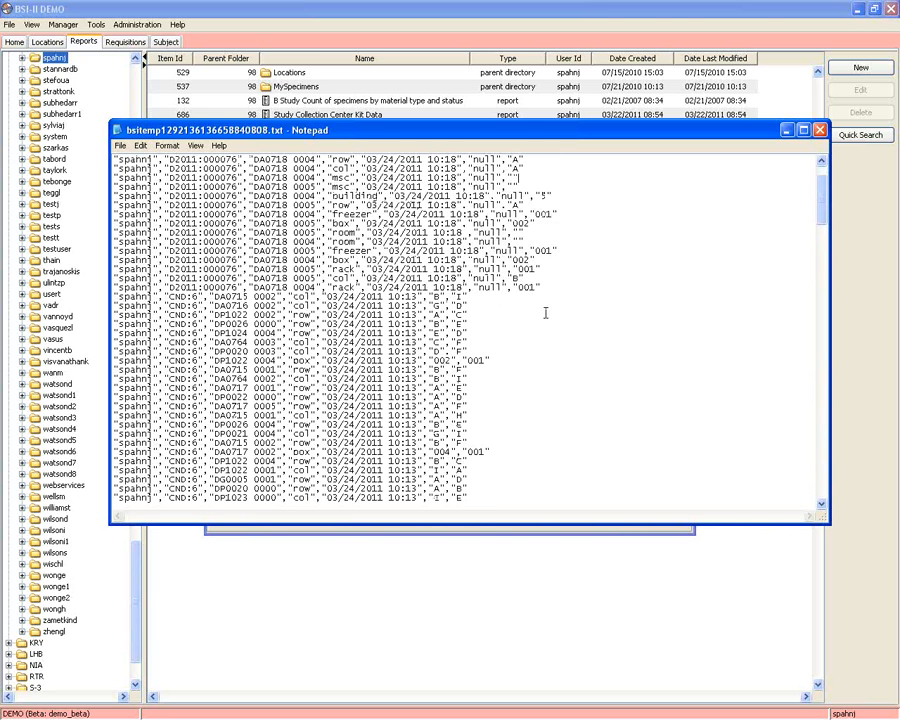
pyautogui.scroll(-12, 544, 311)
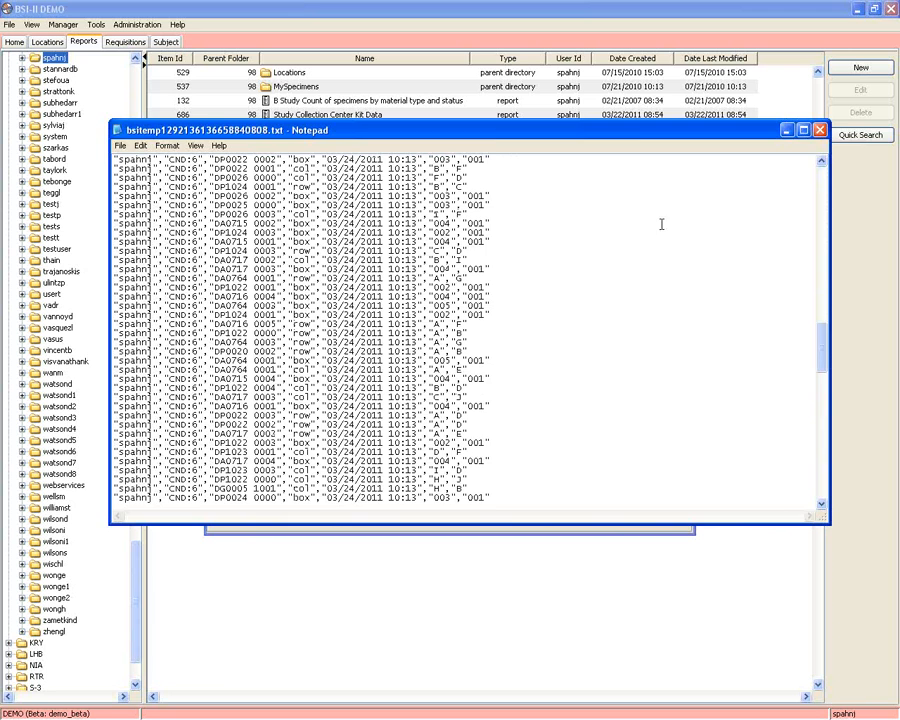
pyautogui.click(819, 130)
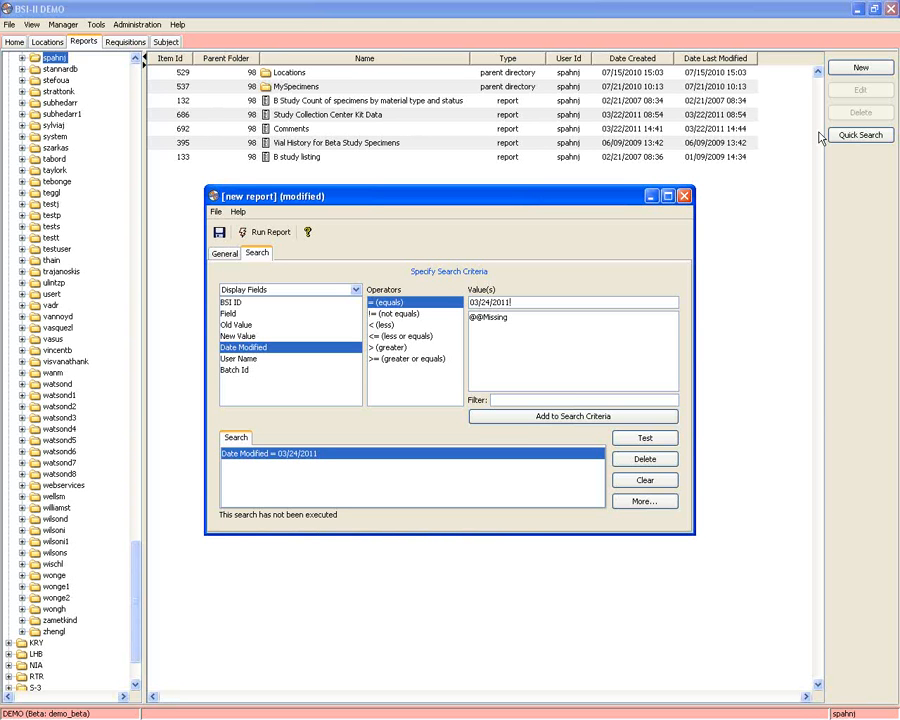
pyautogui.press('BackSpace')
pyautogui.write(',')
pyautogui.press('BackSpace')
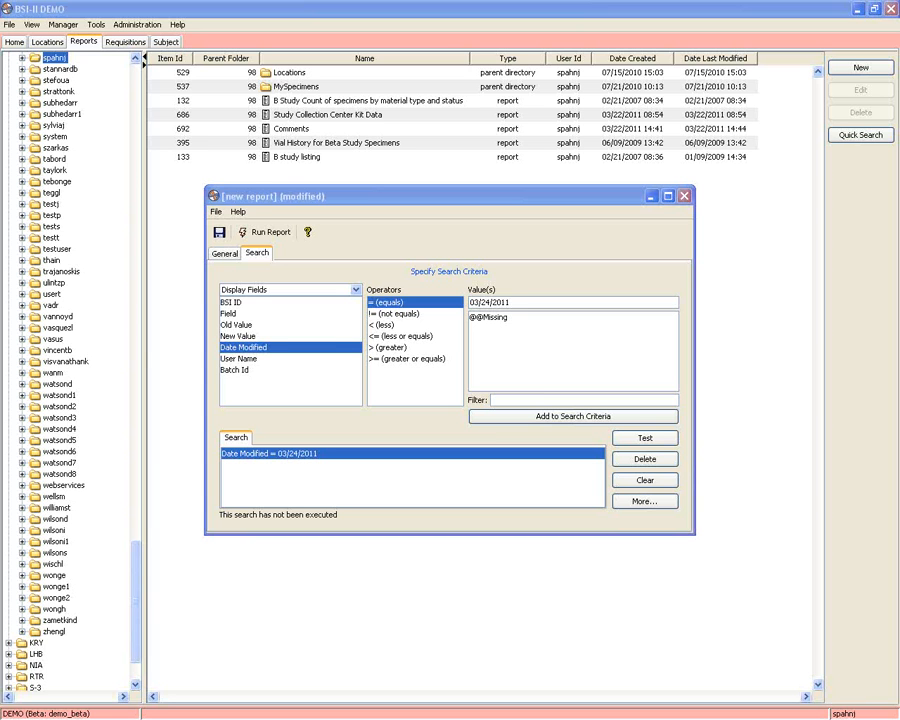
# - Discard the unsaved report and create a new User Defined Listing report
pyautogui.click(684, 196)
pyautogui.click(450, 395)
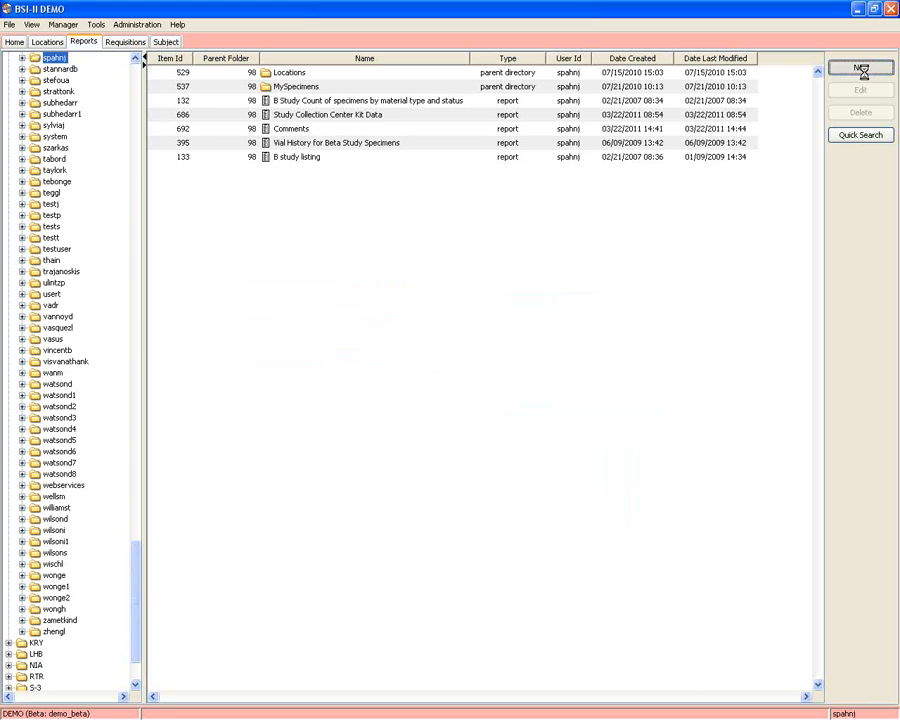
pyautogui.click(861, 68)
pyautogui.moveTo(383, 272); pyautogui.dragTo(374, 174)
pyautogui.click(293, 271)
pyautogui.doubleClick(293, 271)
# - Add BSI ID and Material Type to the report's displayed fields
pyautogui.click(256, 253)
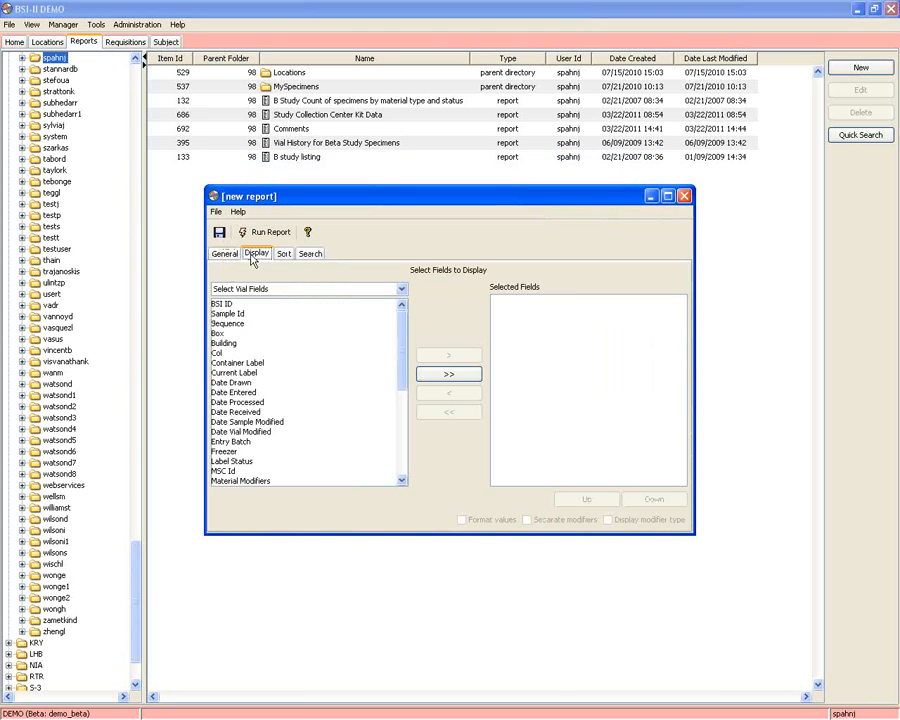
pyautogui.click(233, 303)
pyautogui.click(447, 358)
pyautogui.scroll(-3, 276, 442)
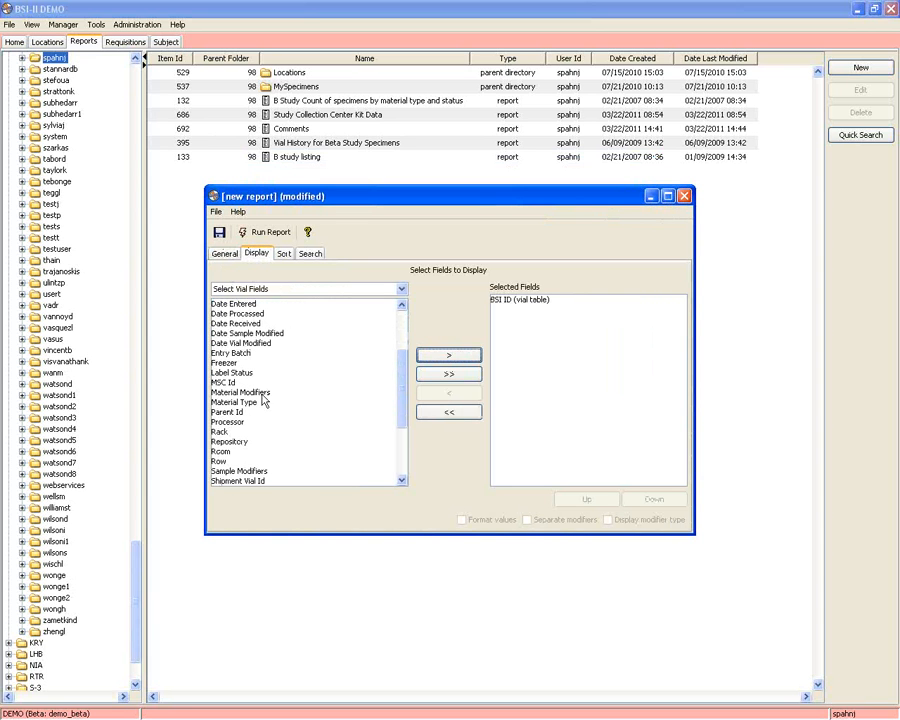
pyautogui.click(262, 401)
pyautogui.doubleClick(368, 400)
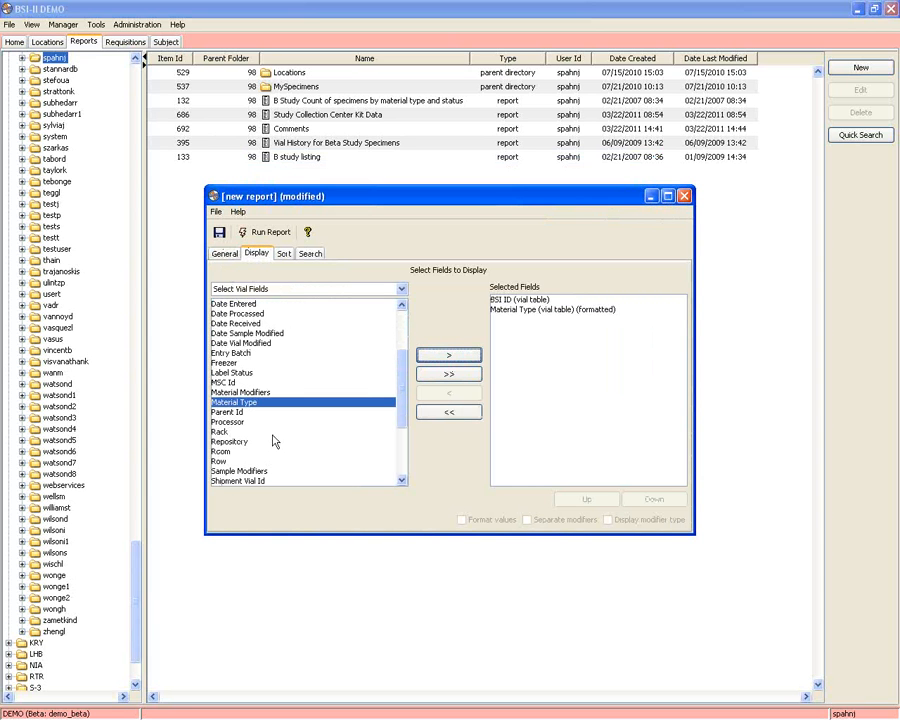
pyautogui.scroll(-3, 310, 303)
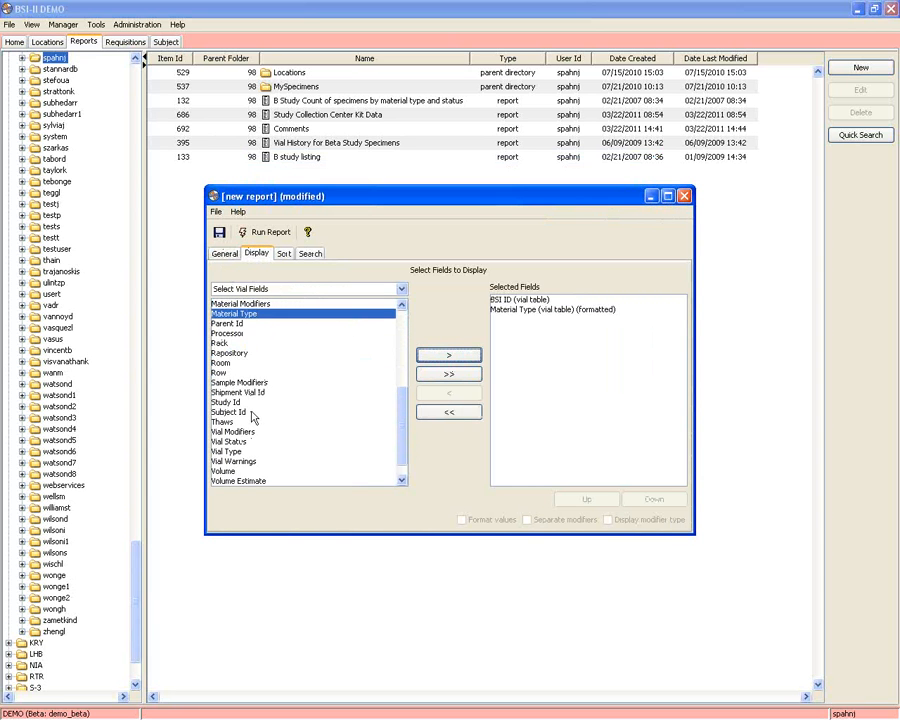
# - Add Disease from the subject_prt subject table to the displayed fields, then choose Disease as a search field
pyautogui.click(310, 289)
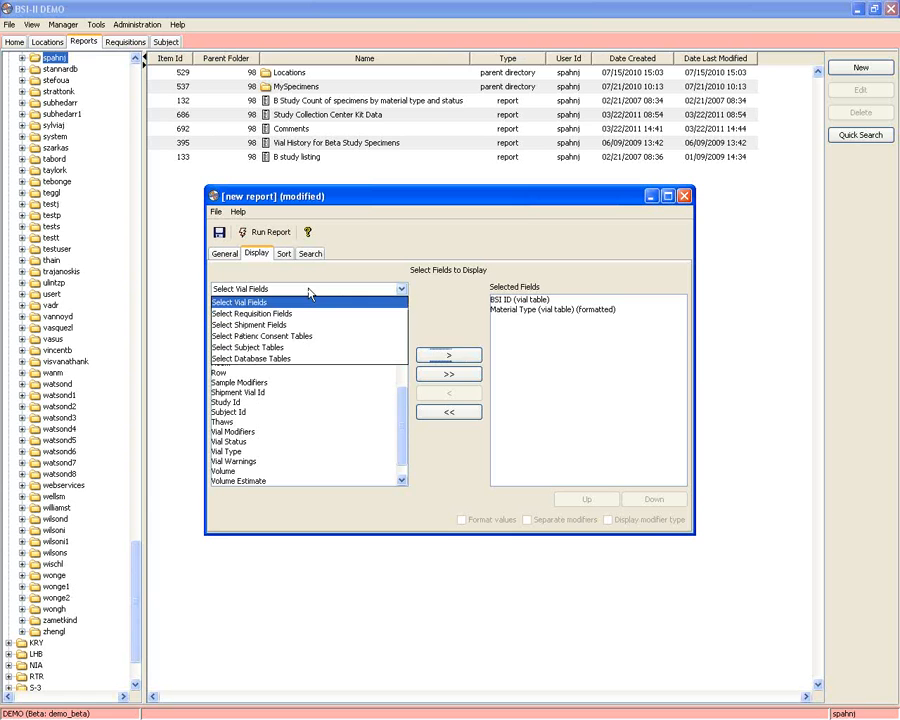
pyautogui.click(290, 348)
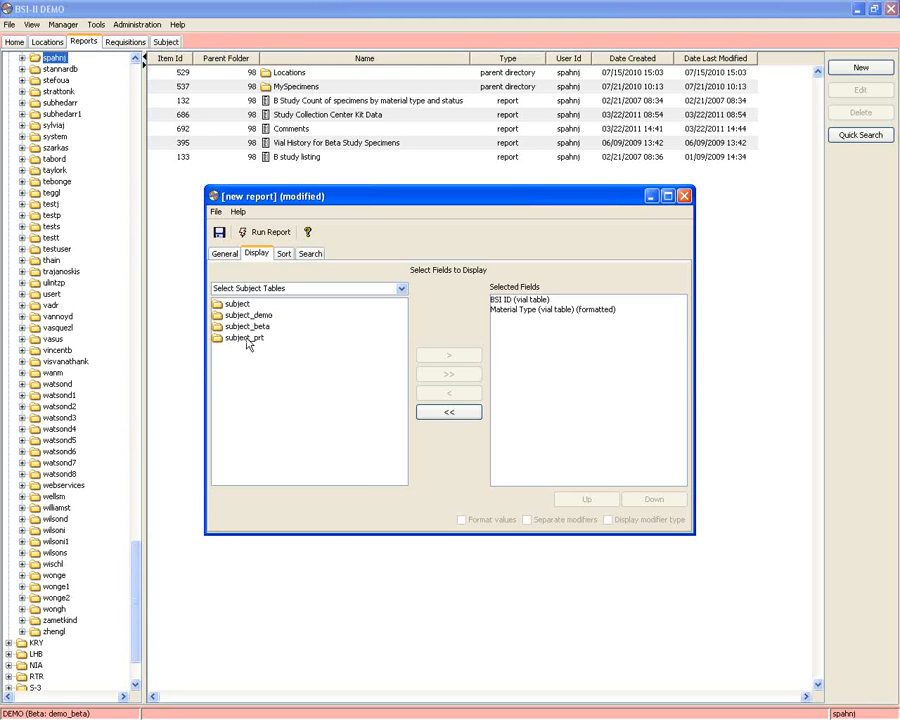
pyautogui.doubleClick(252, 342)
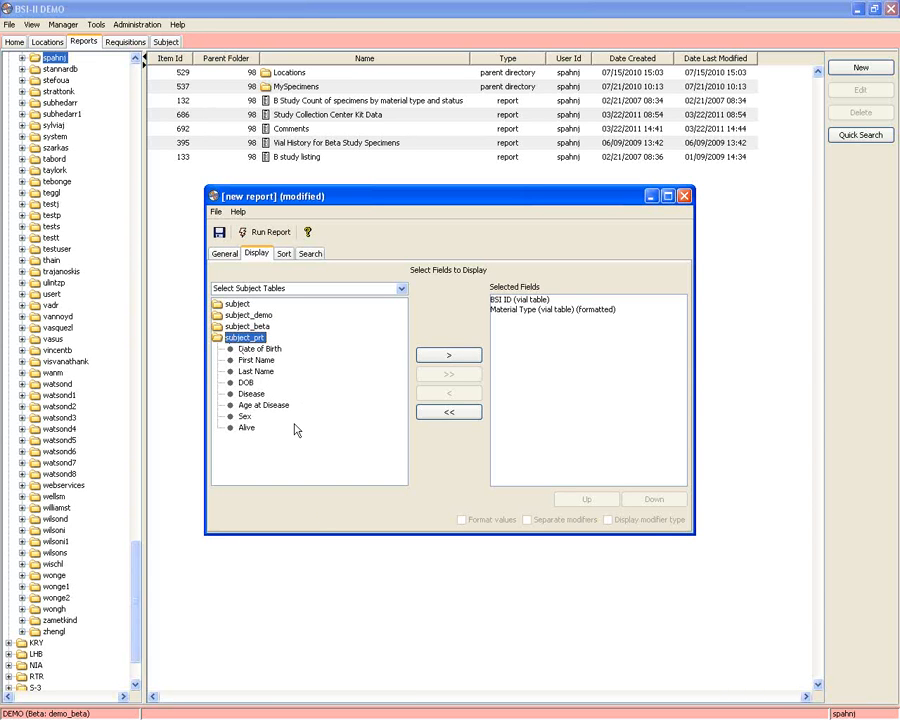
pyautogui.click(248, 394)
pyautogui.click(446, 357)
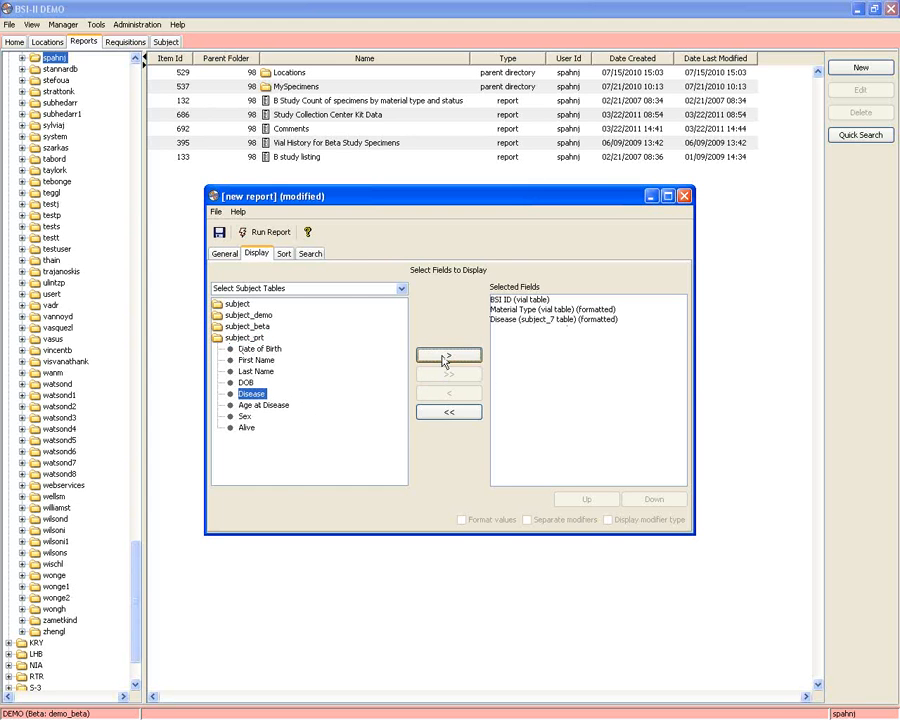
pyautogui.click(310, 254)
pyautogui.click(256, 327)
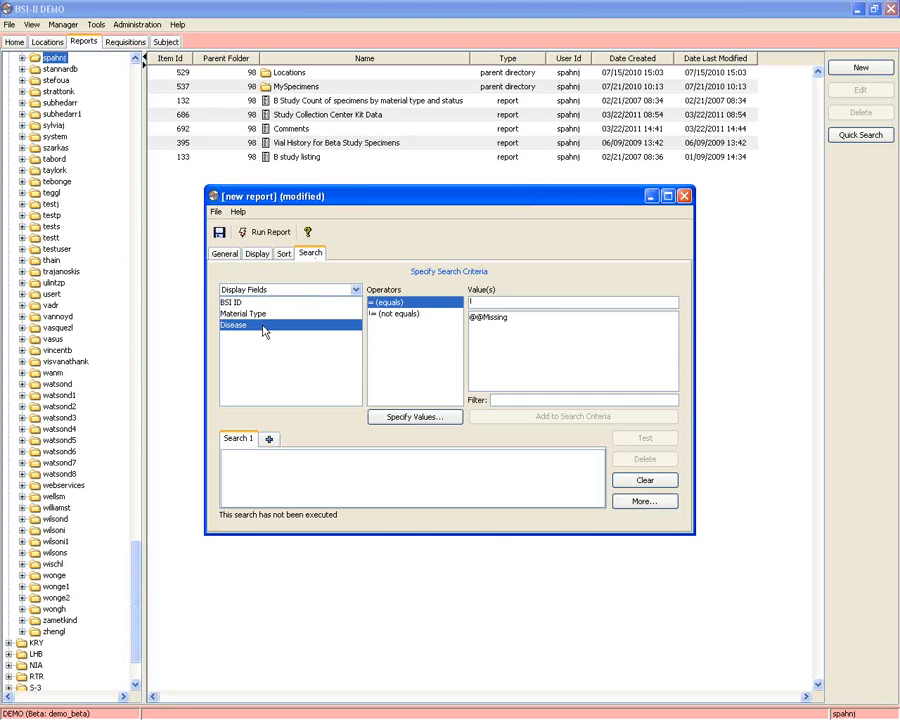
# - Add Sex to the report's displayed fields
pyautogui.click(257, 254)
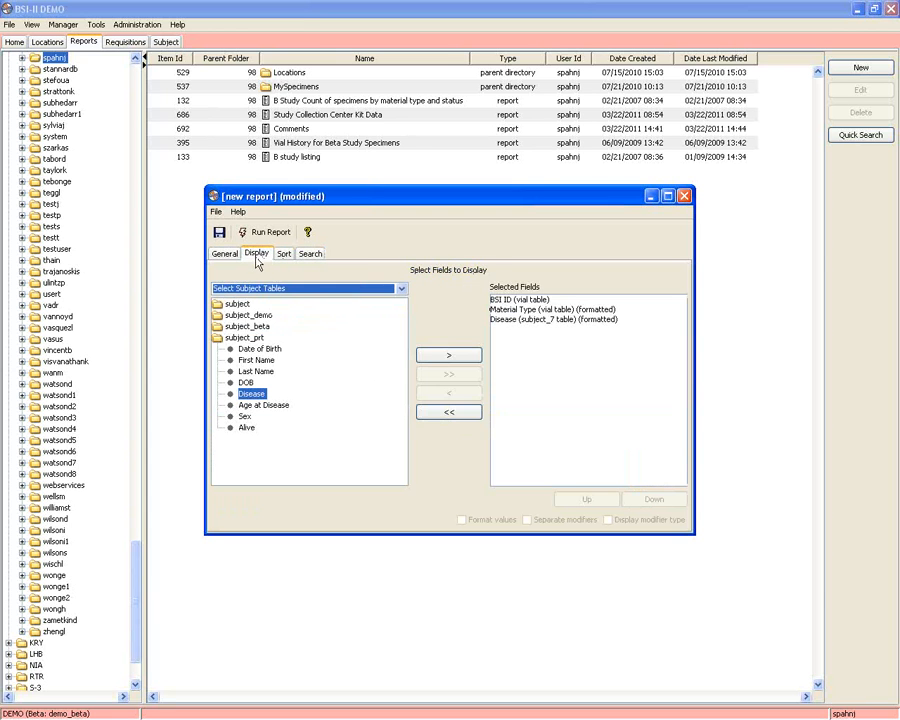
pyautogui.click(245, 416)
pyautogui.click(449, 355)
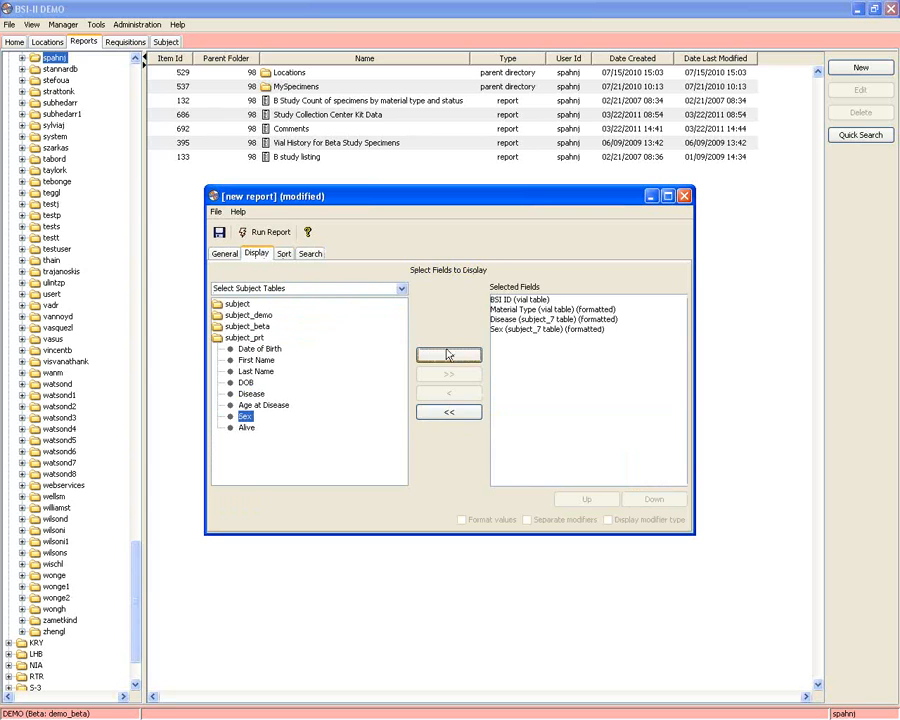
# - Add the search criterion Sex = M, correcting the value after the codelist warning
pyautogui.click(310, 255)
pyautogui.click(240, 336)
pyautogui.write('ma')
pyautogui.press('BackSpace')
pyautogui.press('BackSpace')
pyautogui.write('1')
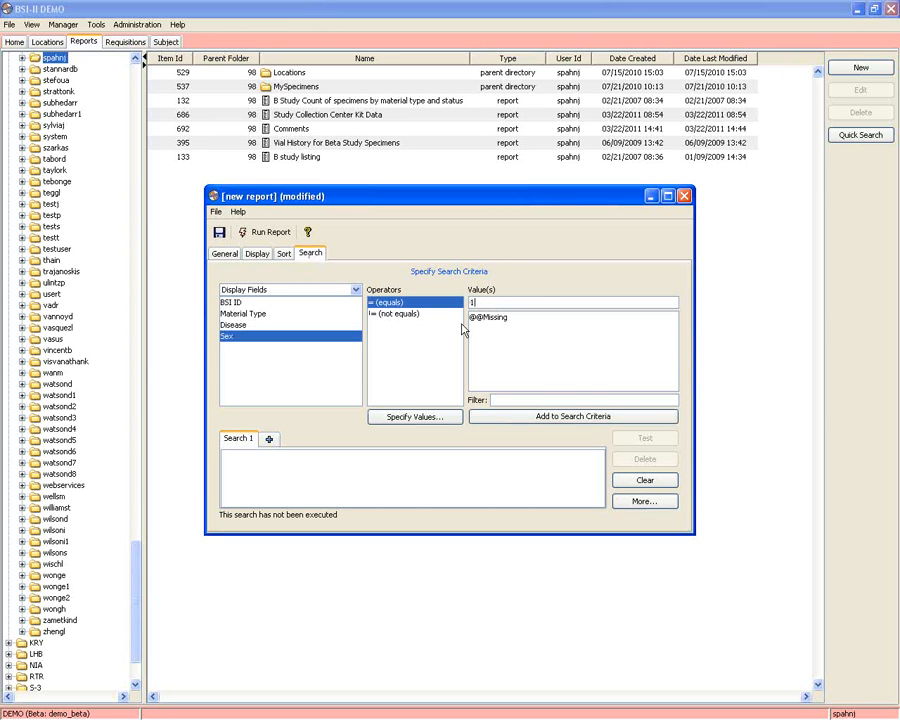
pyautogui.click(573, 416)
pyautogui.click(450, 387)
pyautogui.doubleClick(471, 302)
pyautogui.write('M')
pyautogui.click(484, 413)
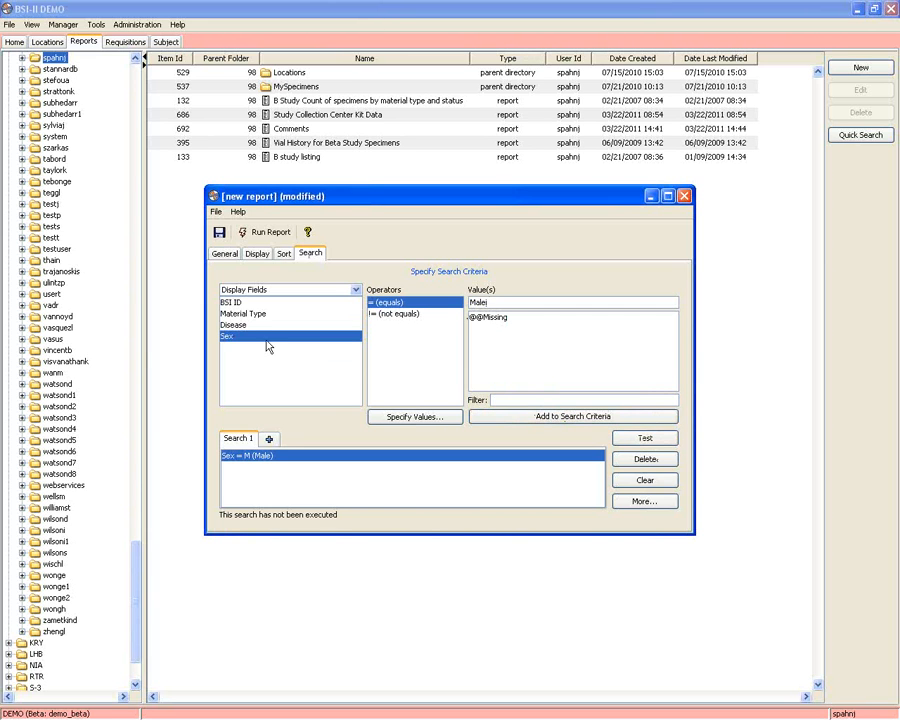
# - Add the criterion Material Type = Whole Blood and run the report
pyautogui.click(243, 313)
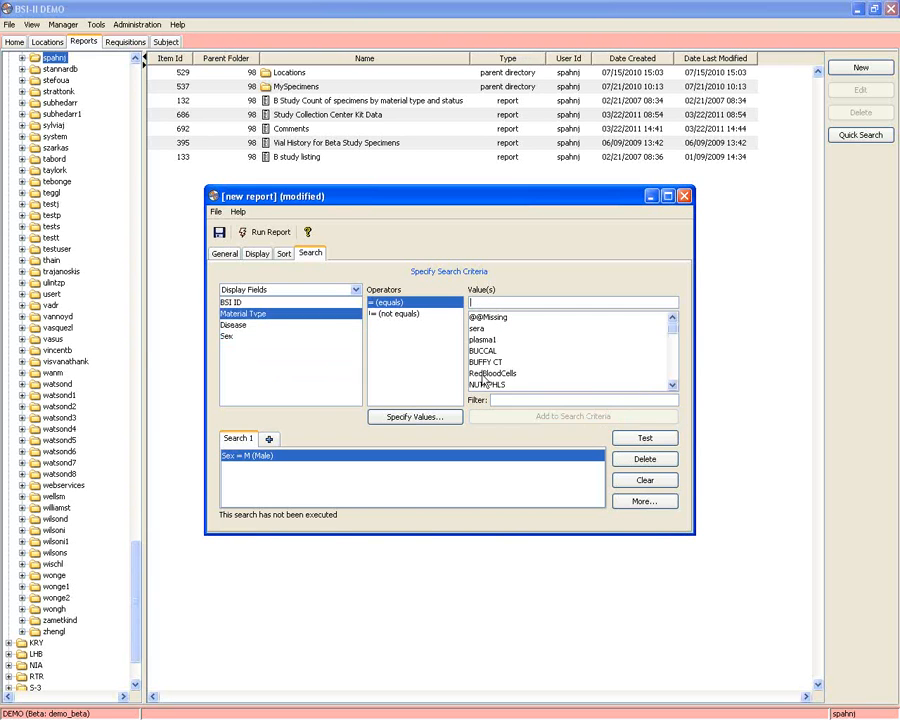
pyautogui.scroll(-3, 496, 352)
pyautogui.scroll(-2, 496, 352)
pyautogui.scroll(-2, 496, 360)
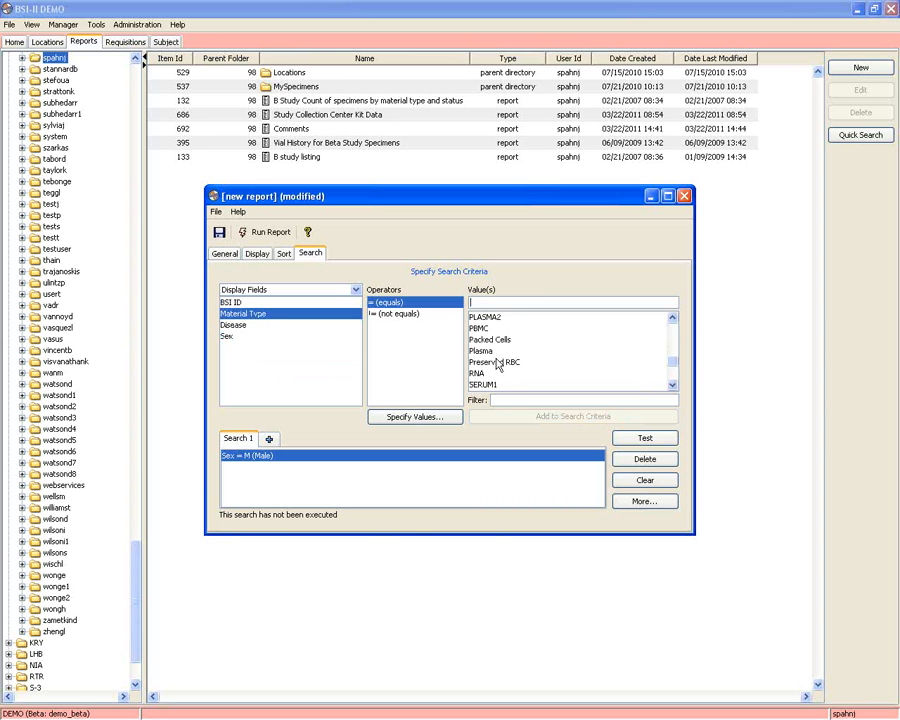
pyautogui.write('whol')
pyautogui.click(500, 329)
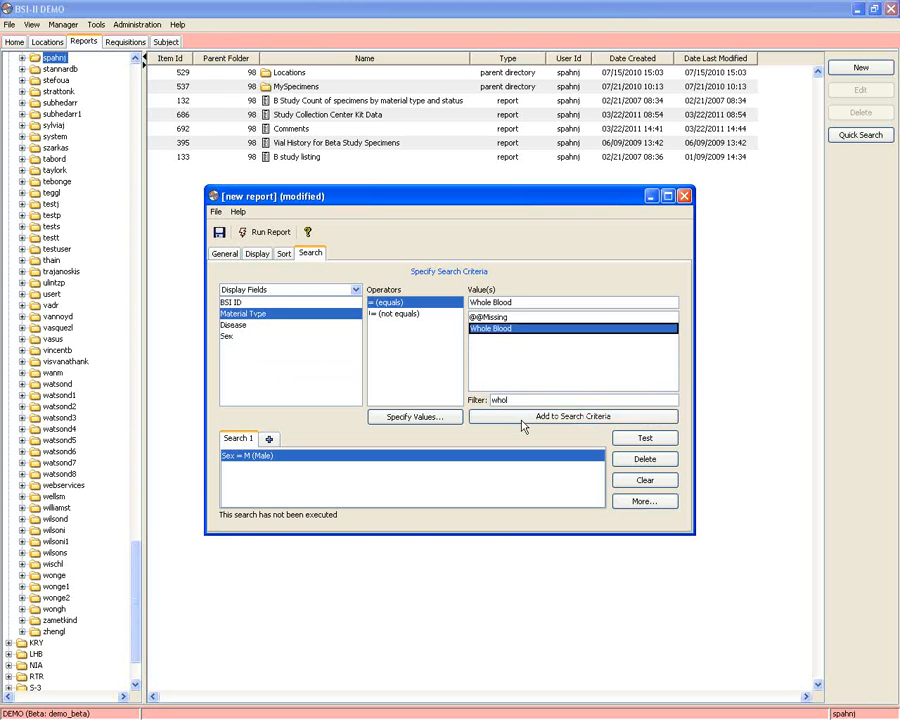
pyautogui.click(480, 414)
pyautogui.click(265, 231)
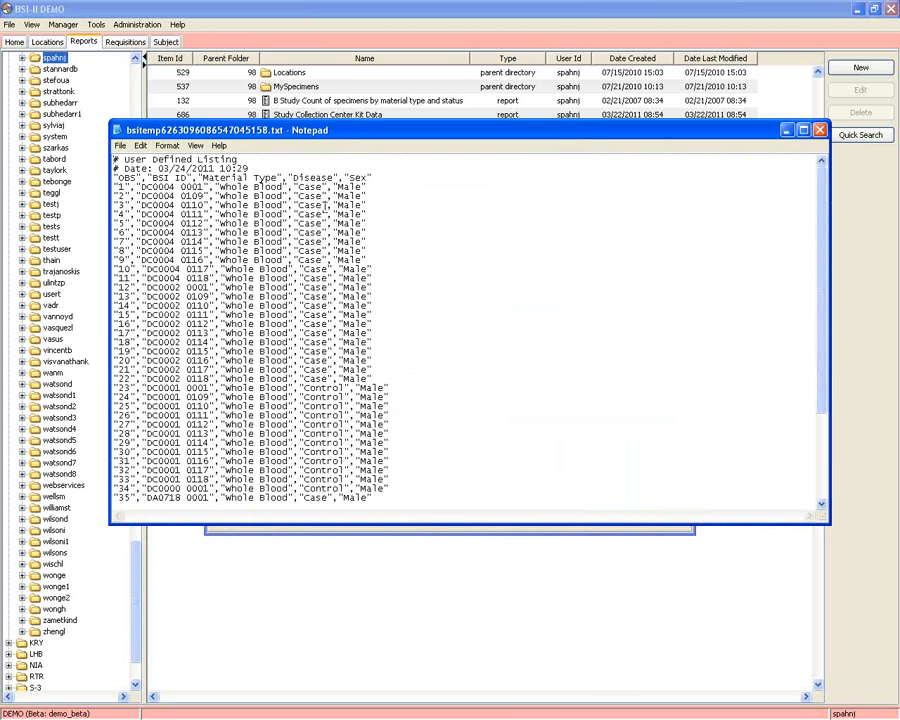
# - Review the male whole-blood listing with BSI ID, Material Type, Disease and Sex, then close Notepad
pyautogui.scroll(-4, 315, 316)
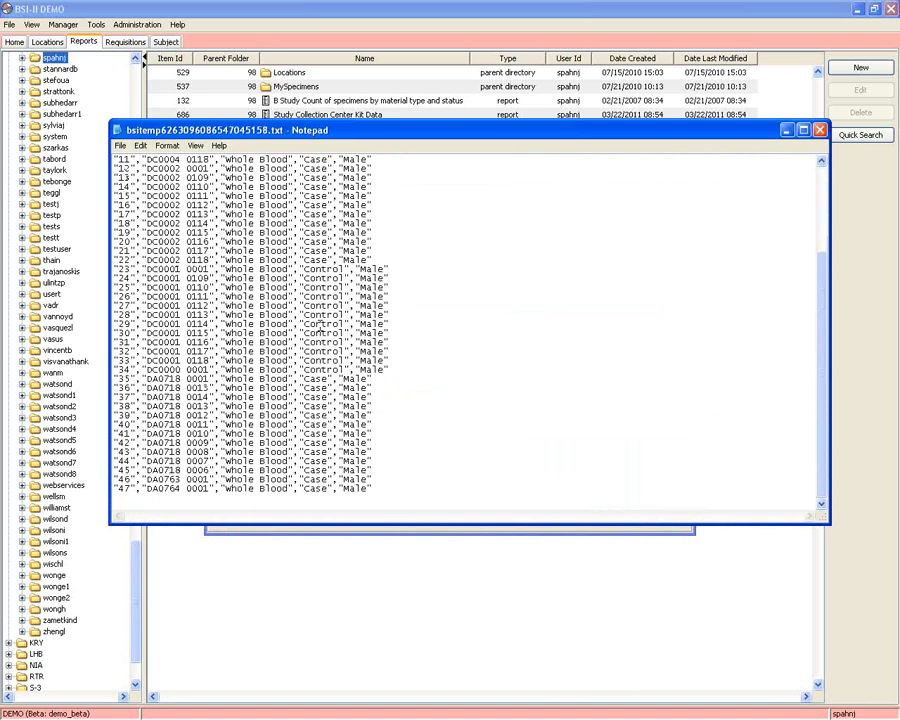
pyautogui.scroll(4, 318, 323)
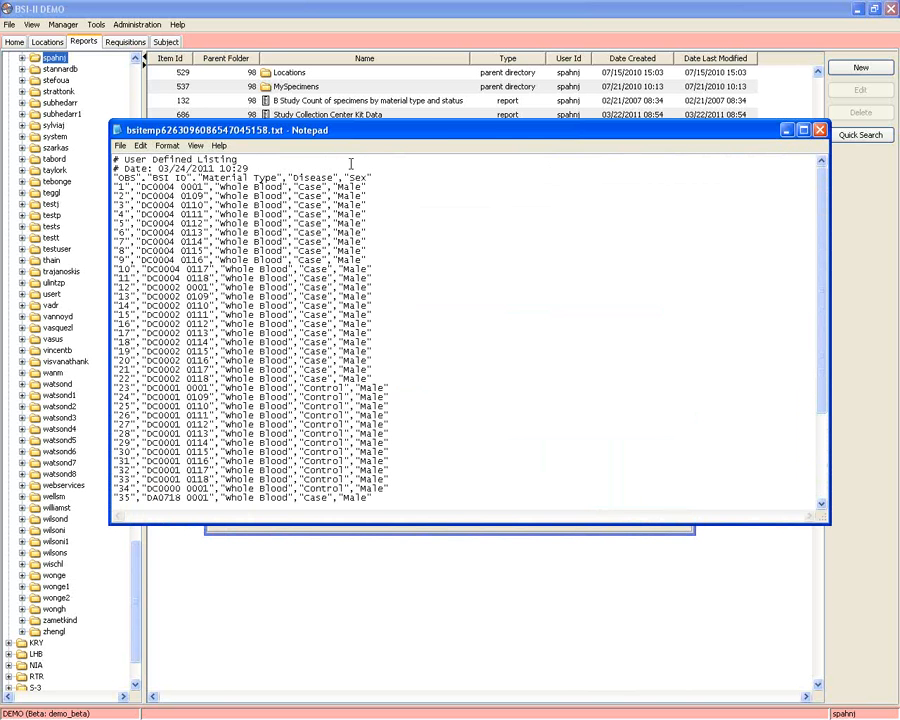
pyautogui.click(819, 130)
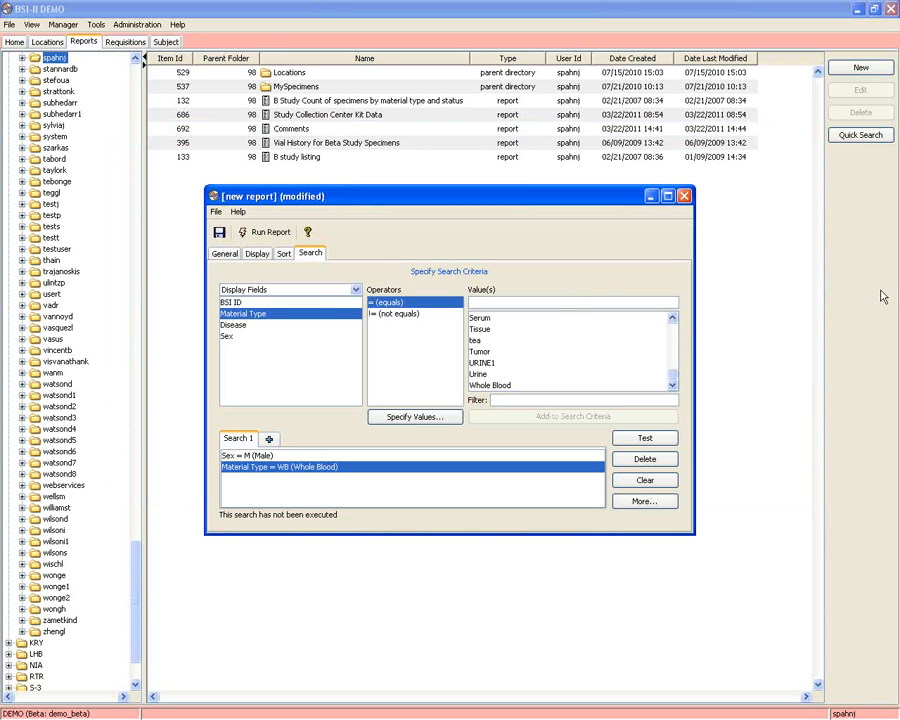
# - Close the new User Defined Listing report, answering No to saving
pyautogui.click(685, 197)
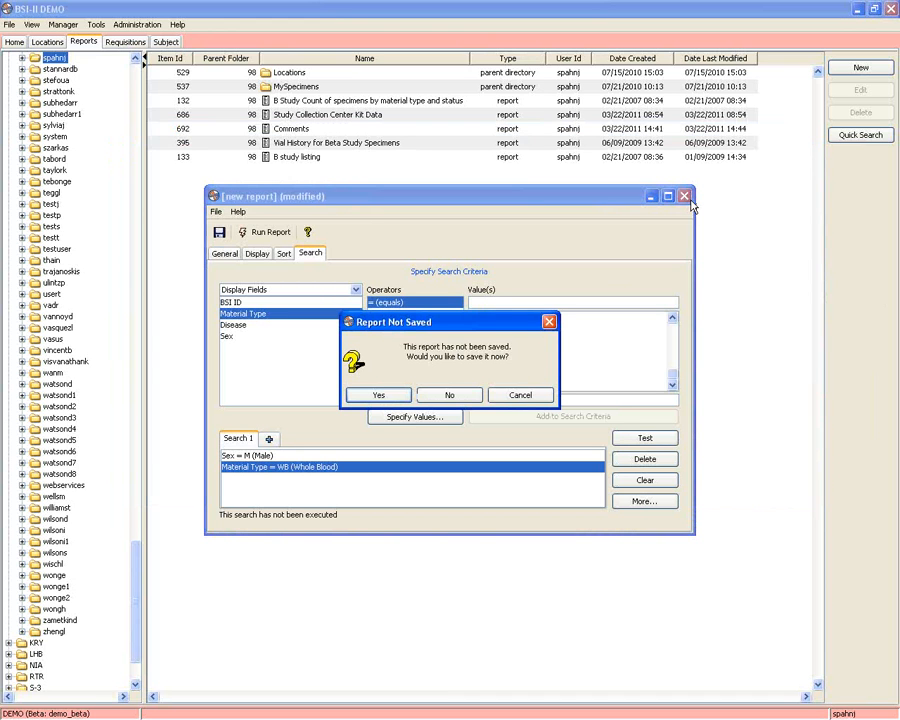
pyautogui.click(522, 395)
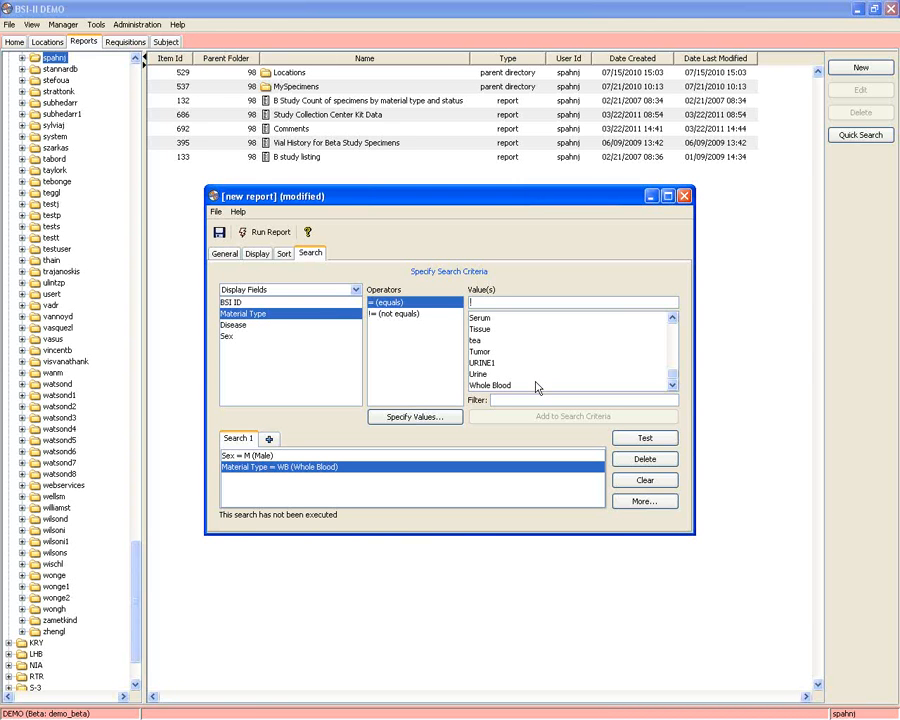
pyautogui.click(684, 197)
pyautogui.click(460, 396)
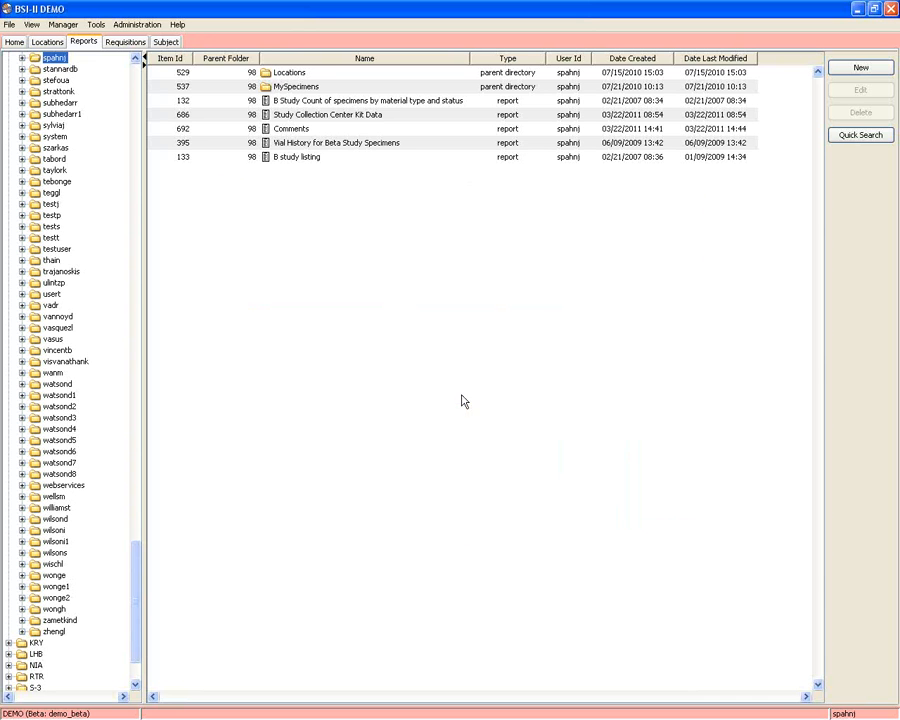
# - In Box 001, open Edit Specimen for vial DA0718 0010 at F-A, check Additional fields, close unchanged
pyautogui.click(42, 40)
pyautogui.rightClick(567, 166)
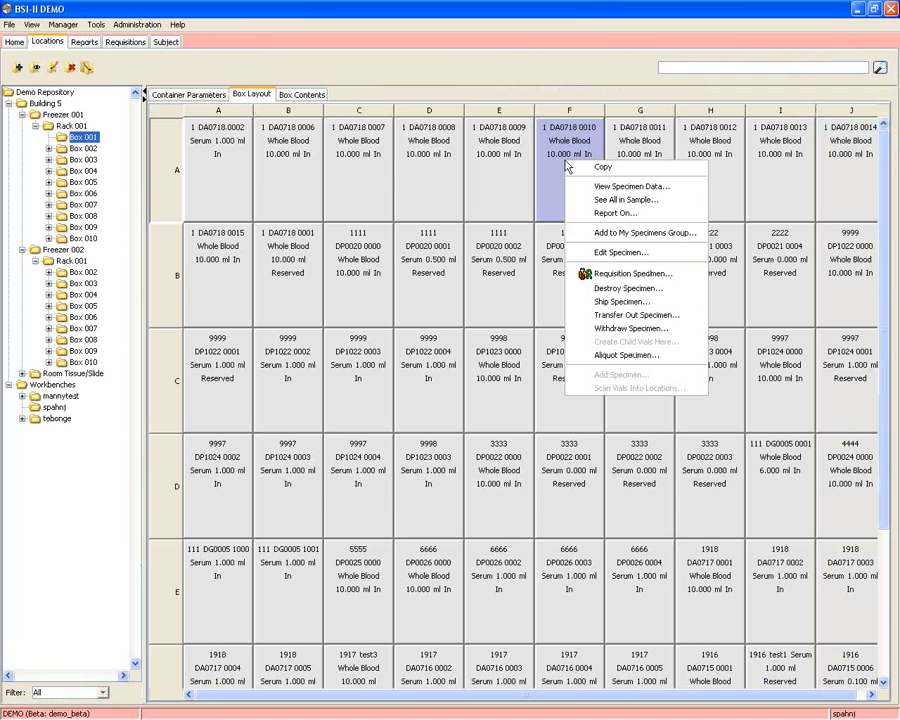
pyautogui.click(658, 254)
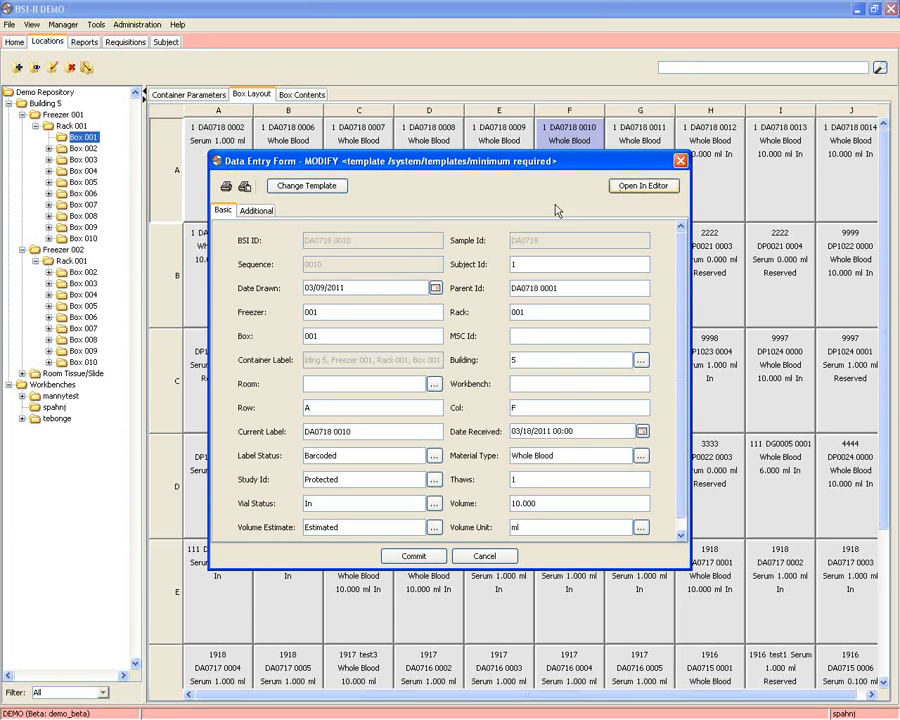
pyautogui.click(256, 210)
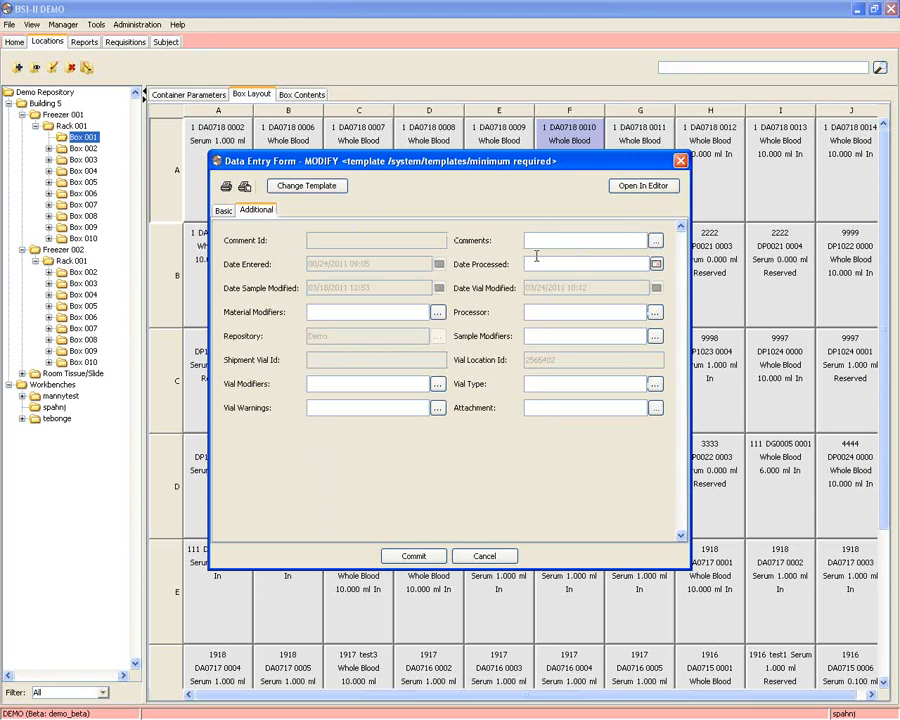
pyautogui.click(655, 241)
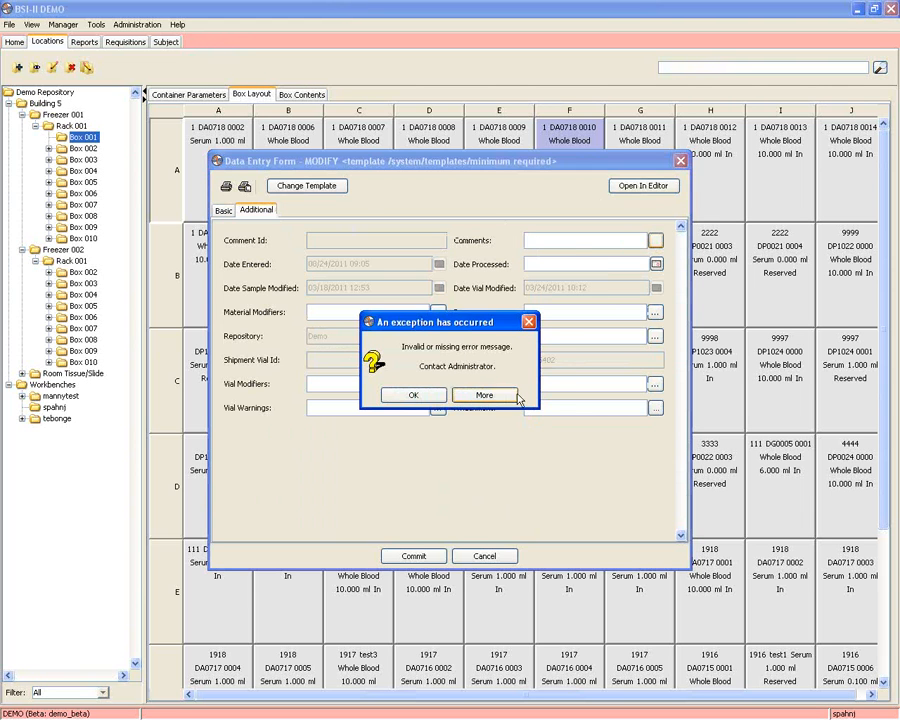
pyautogui.press('Return')
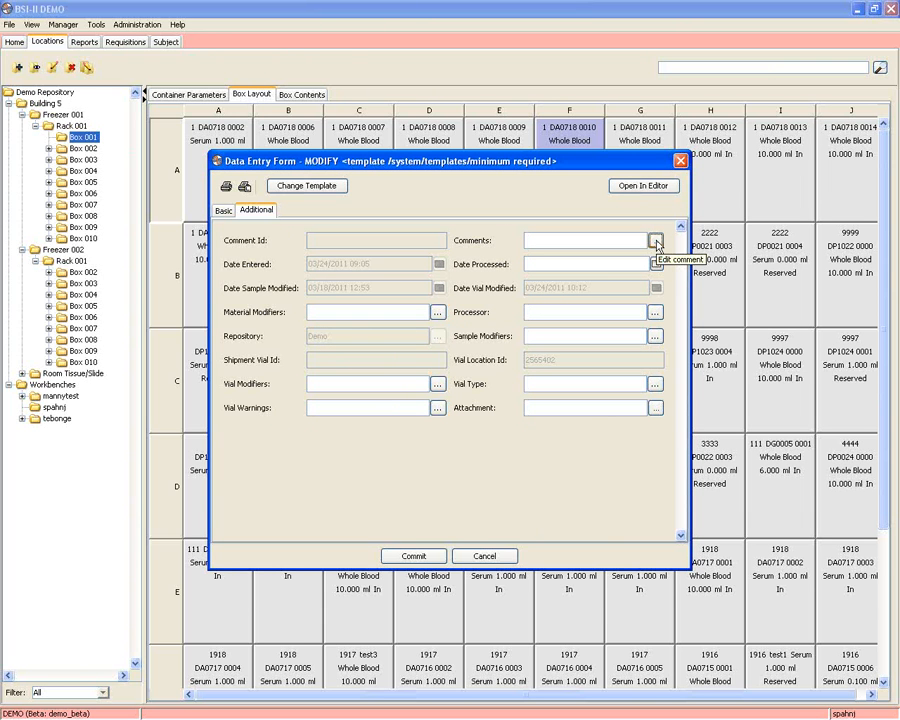
pyautogui.click(681, 162)
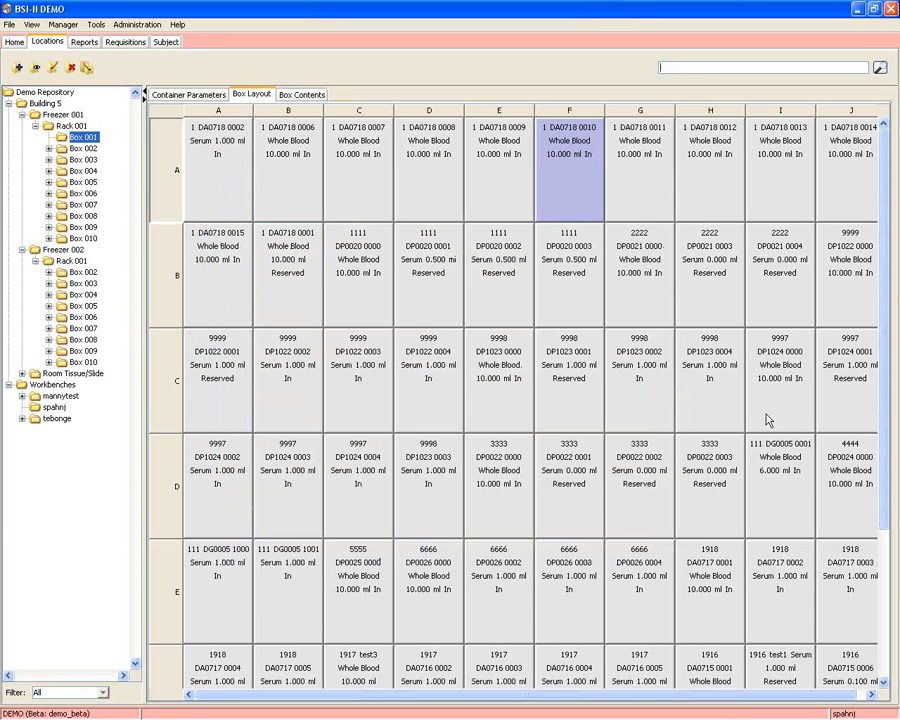